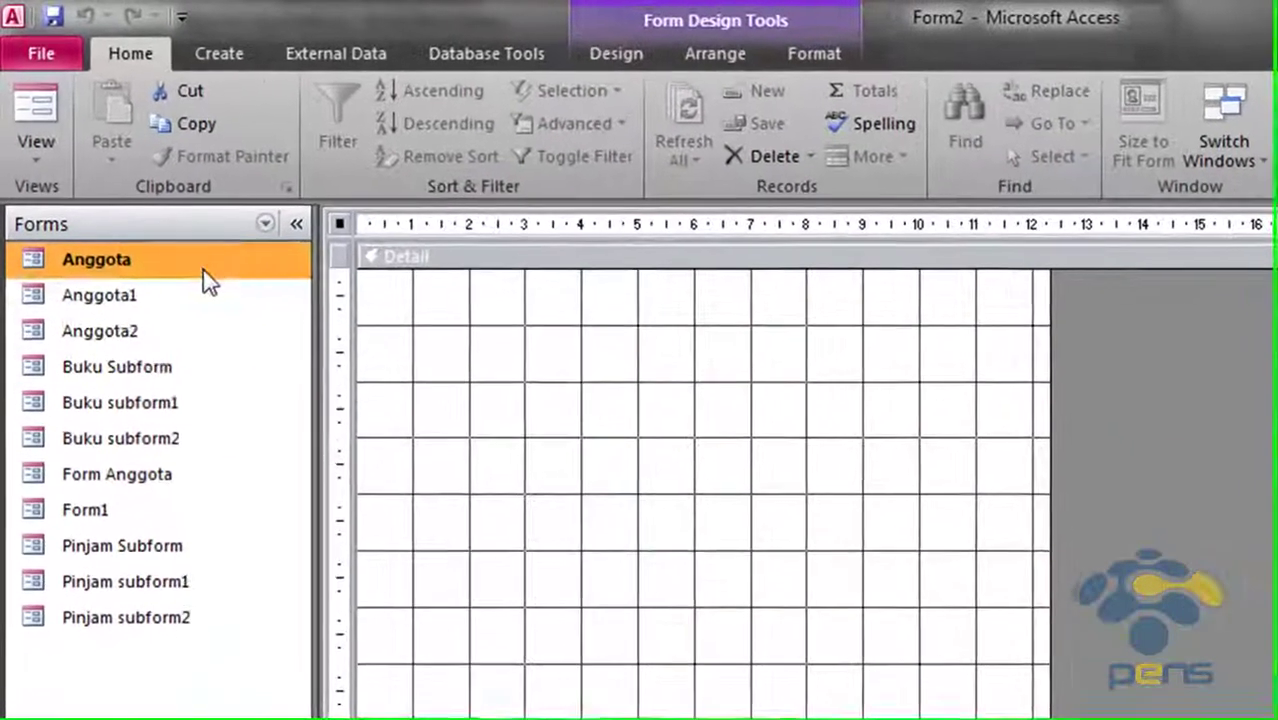
Try opening the Anggota forms from the navigation pane, dismissing the can't-open-form error
{"action": "left_click", "coordinate": [114, 236]}
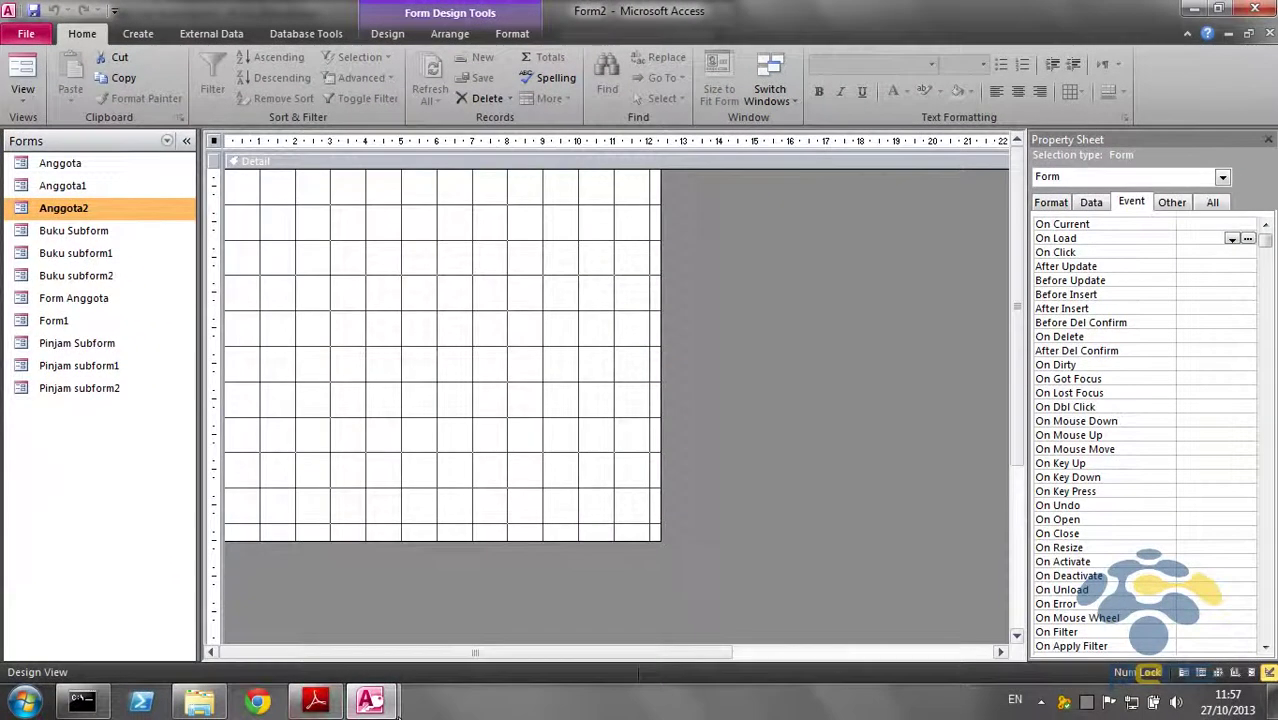
{"action": "mouse_move", "coordinate": [385, 703]}
{"action": "left_click", "coordinate": [270, 605]}
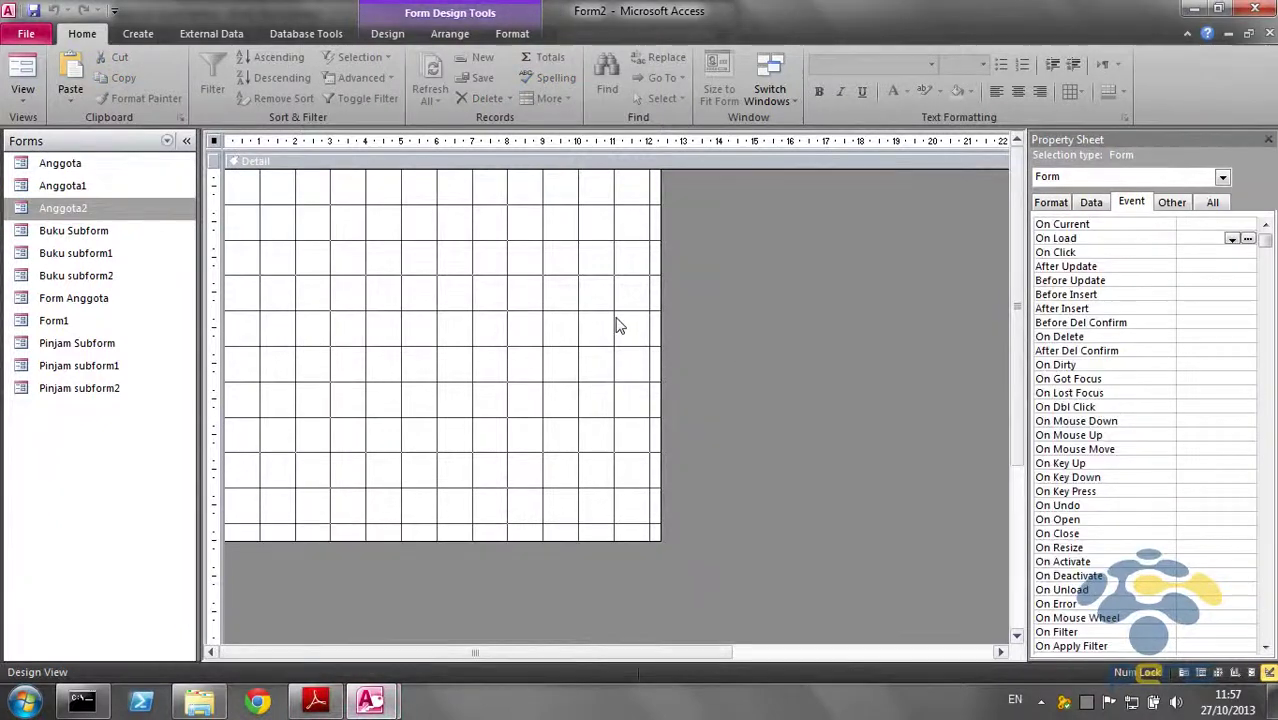
{"action": "right_click", "coordinate": [87, 207]}
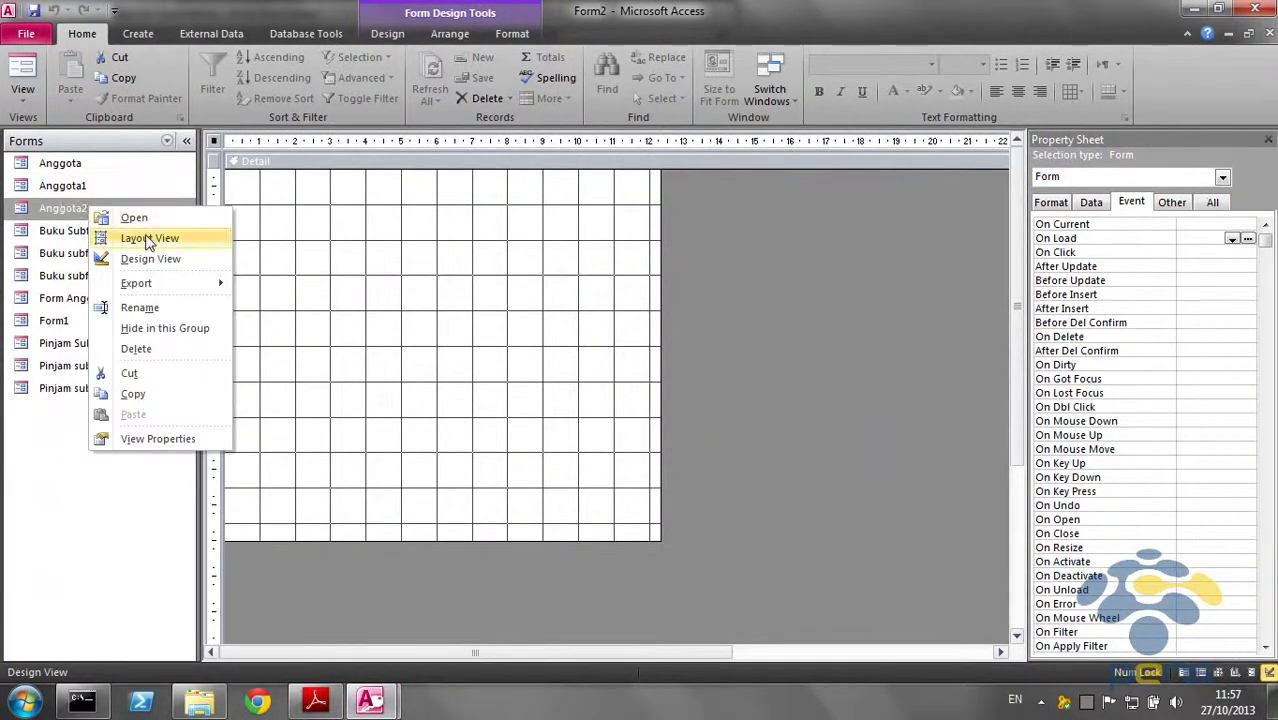
{"action": "left_click", "coordinate": [420, 263]}
{"action": "double_click", "coordinate": [116, 184]}
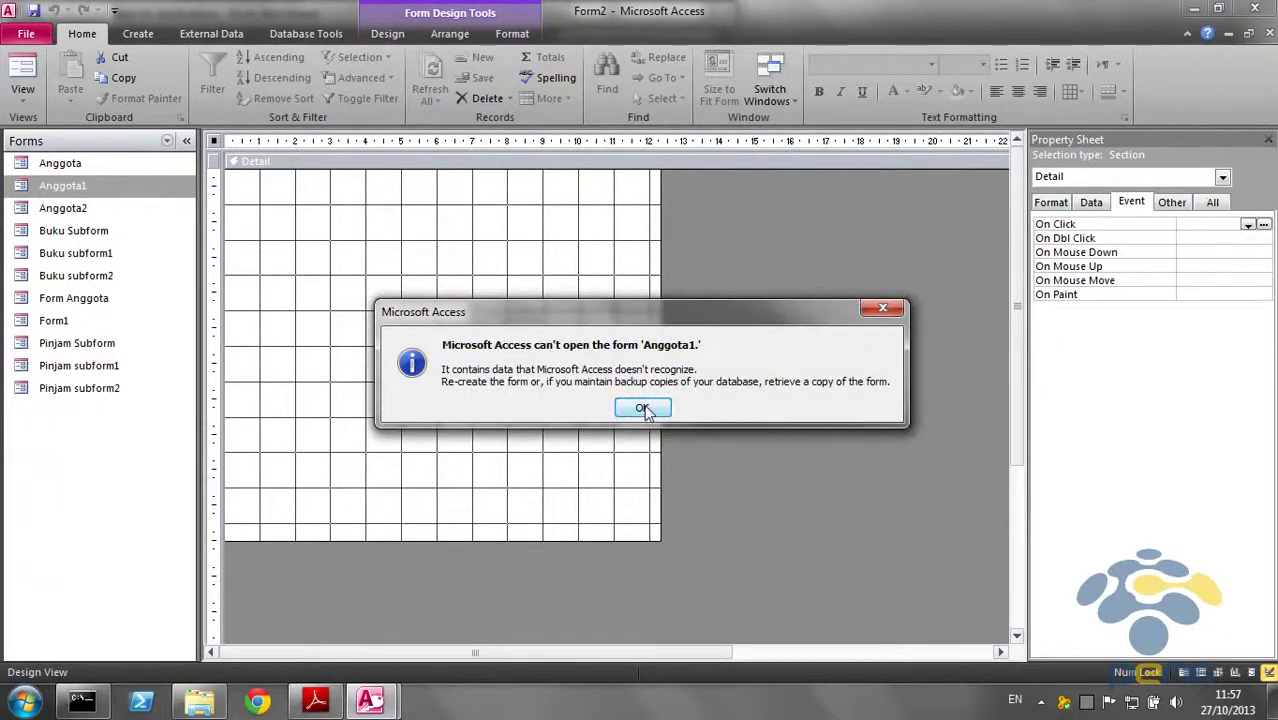
{"action": "left_click", "coordinate": [642, 407]}
{"action": "double_click", "coordinate": [162, 207]}
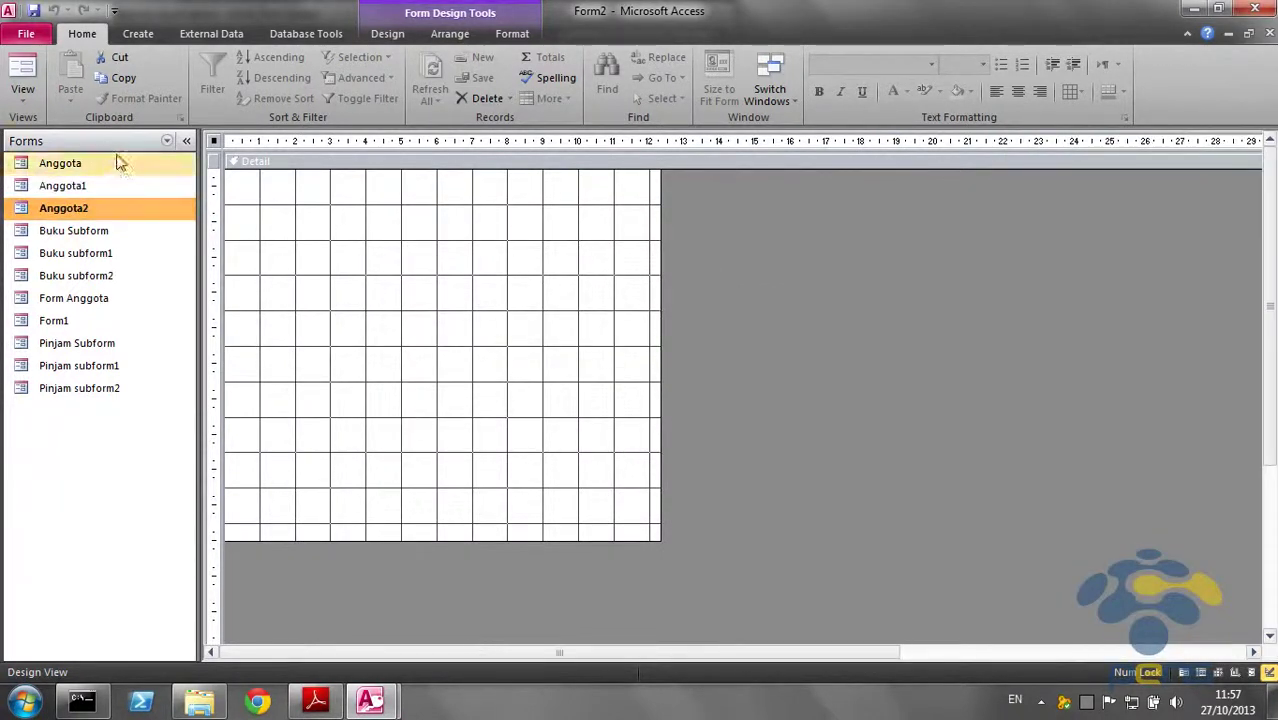
Close Form2 and the Anggota design, resetting code without saving, then try Add Record on Anggota2
{"action": "left_click", "coordinate": [1270, 33]}
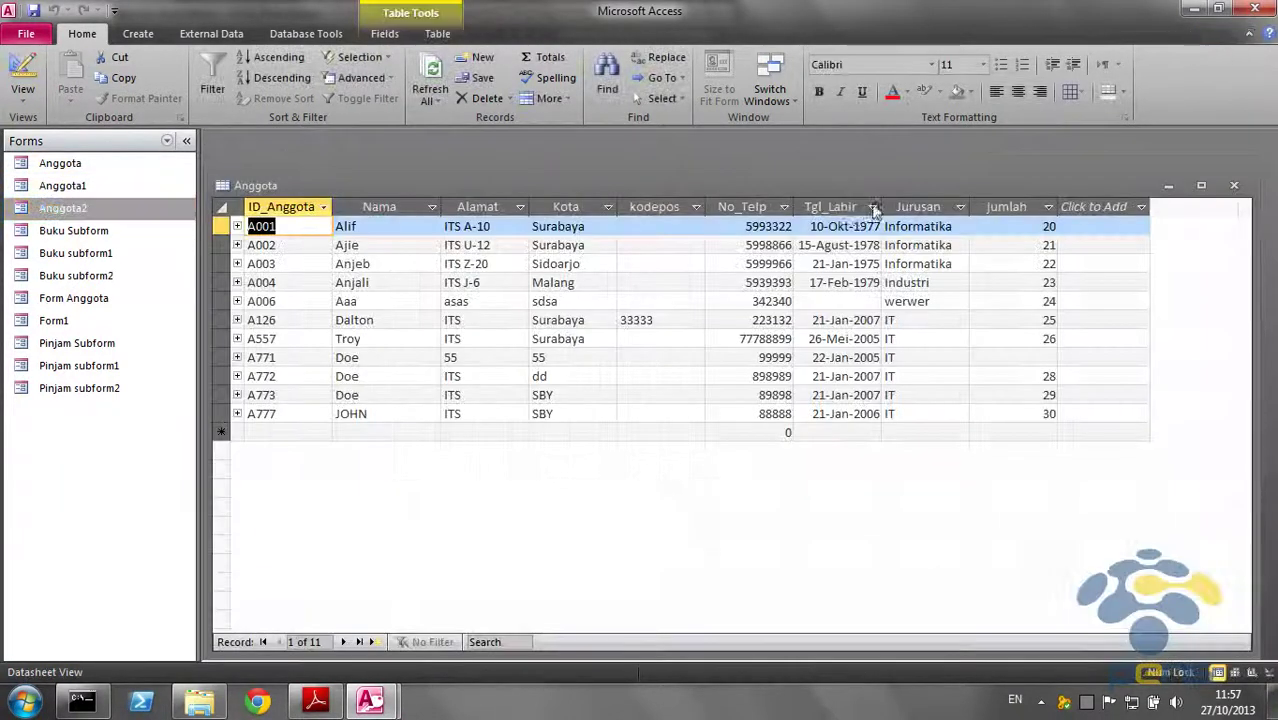
{"action": "double_click", "coordinate": [690, 180]}
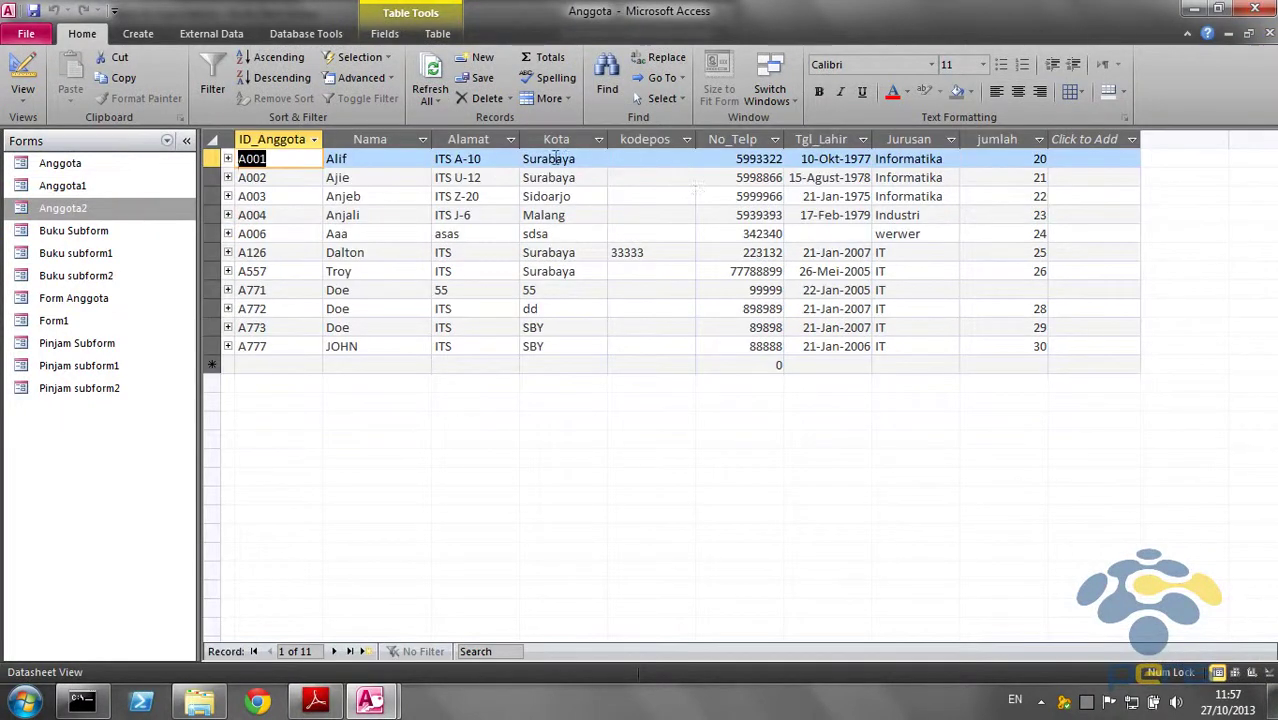
{"action": "left_click", "coordinate": [1249, 34]}
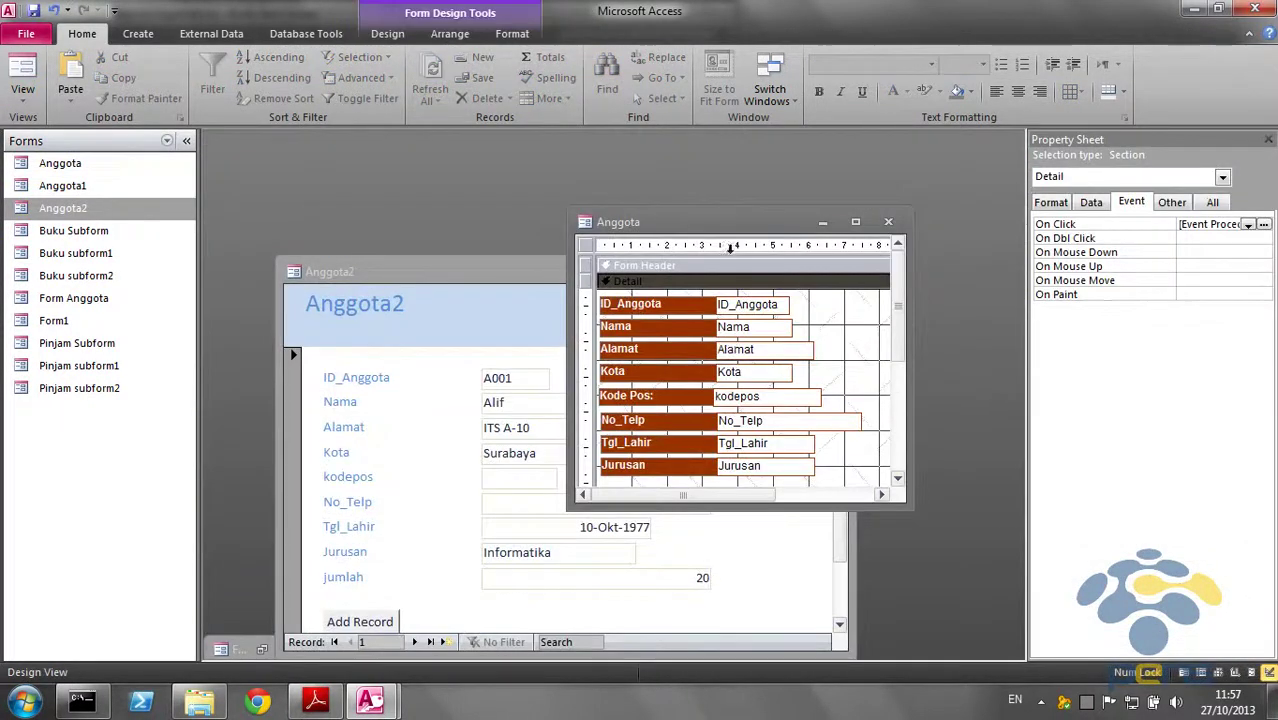
{"action": "left_click", "coordinate": [888, 221]}
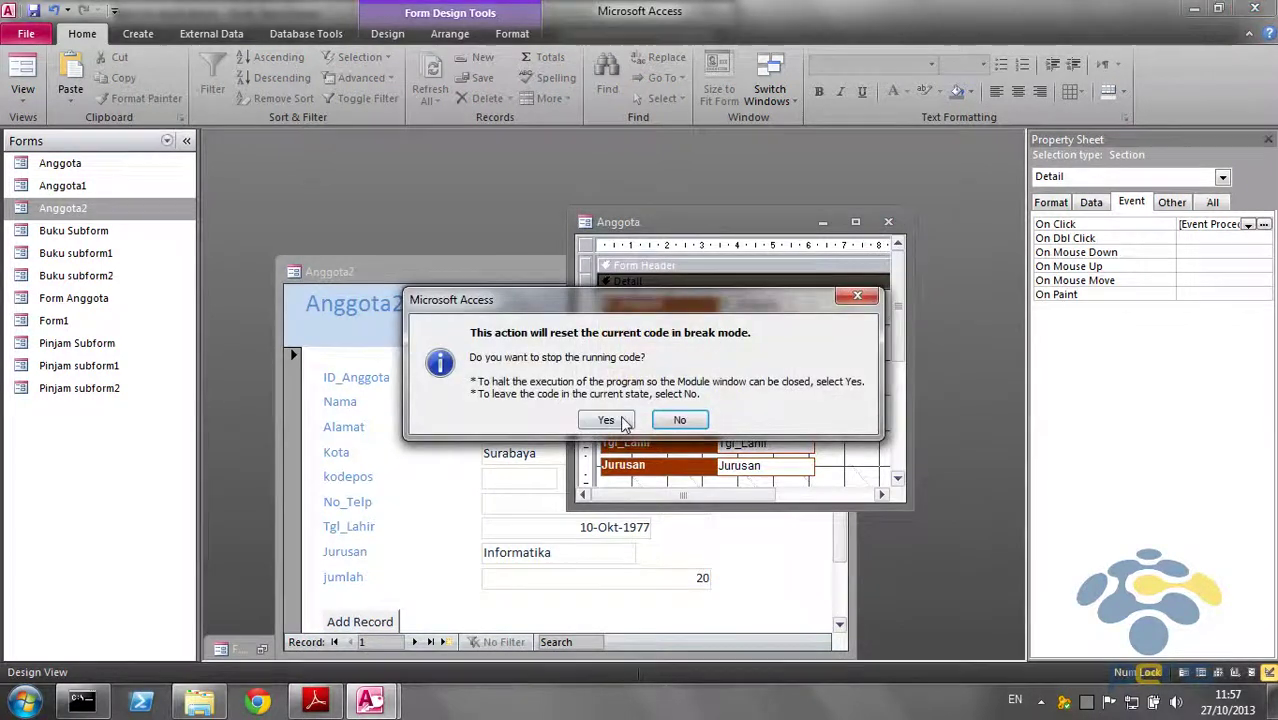
{"action": "left_click", "coordinate": [686, 424]}
{"action": "left_click", "coordinate": [888, 221]}
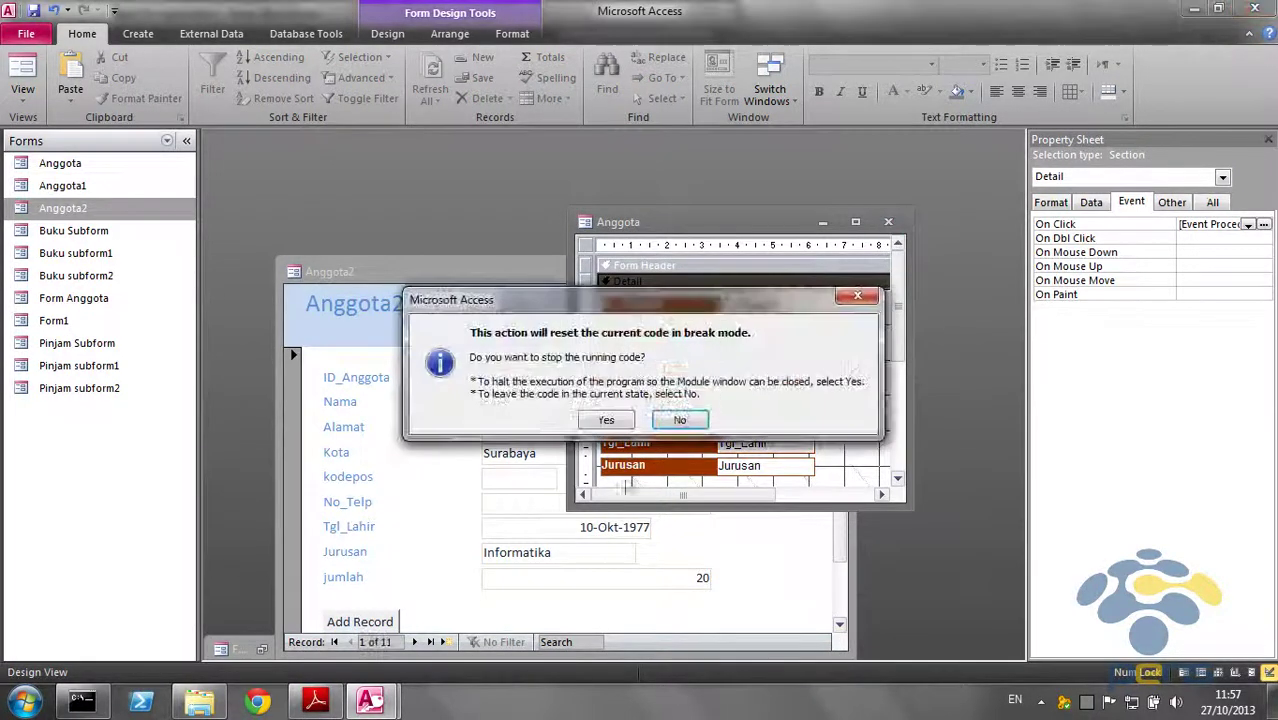
{"action": "left_click", "coordinate": [607, 420]}
{"action": "left_click", "coordinate": [620, 397]}
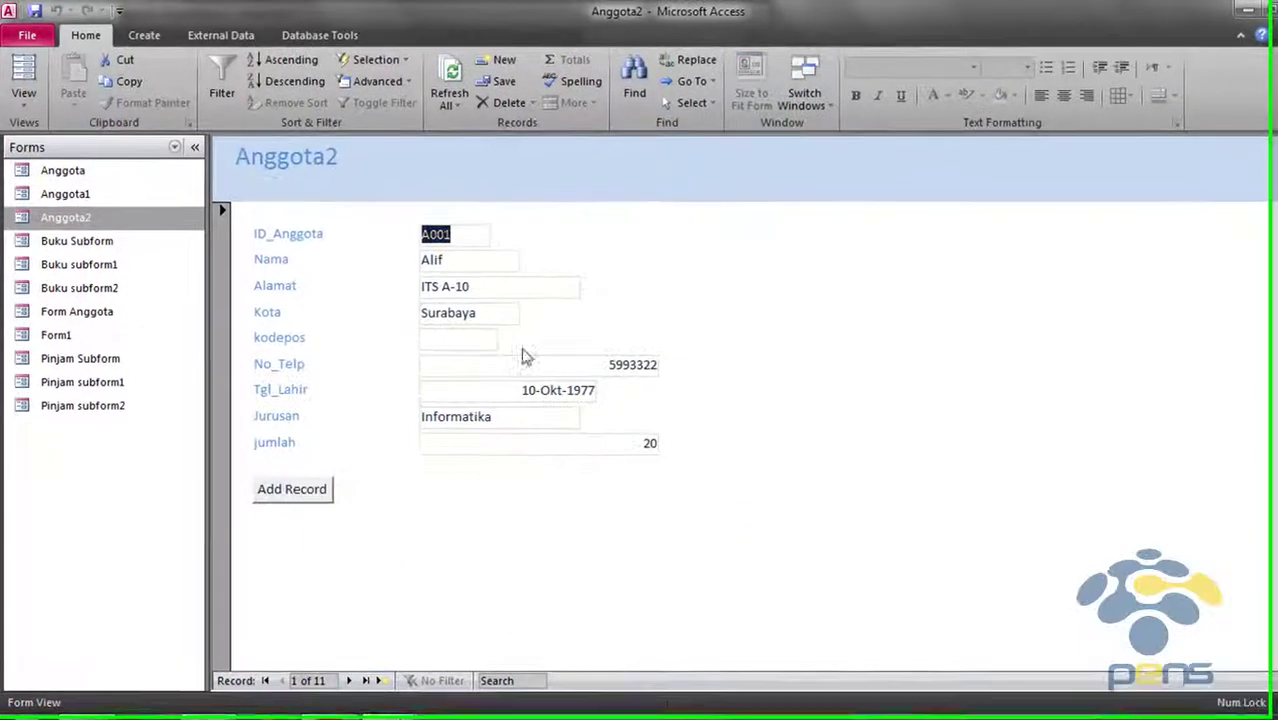
{"action": "left_click", "coordinate": [310, 489]}
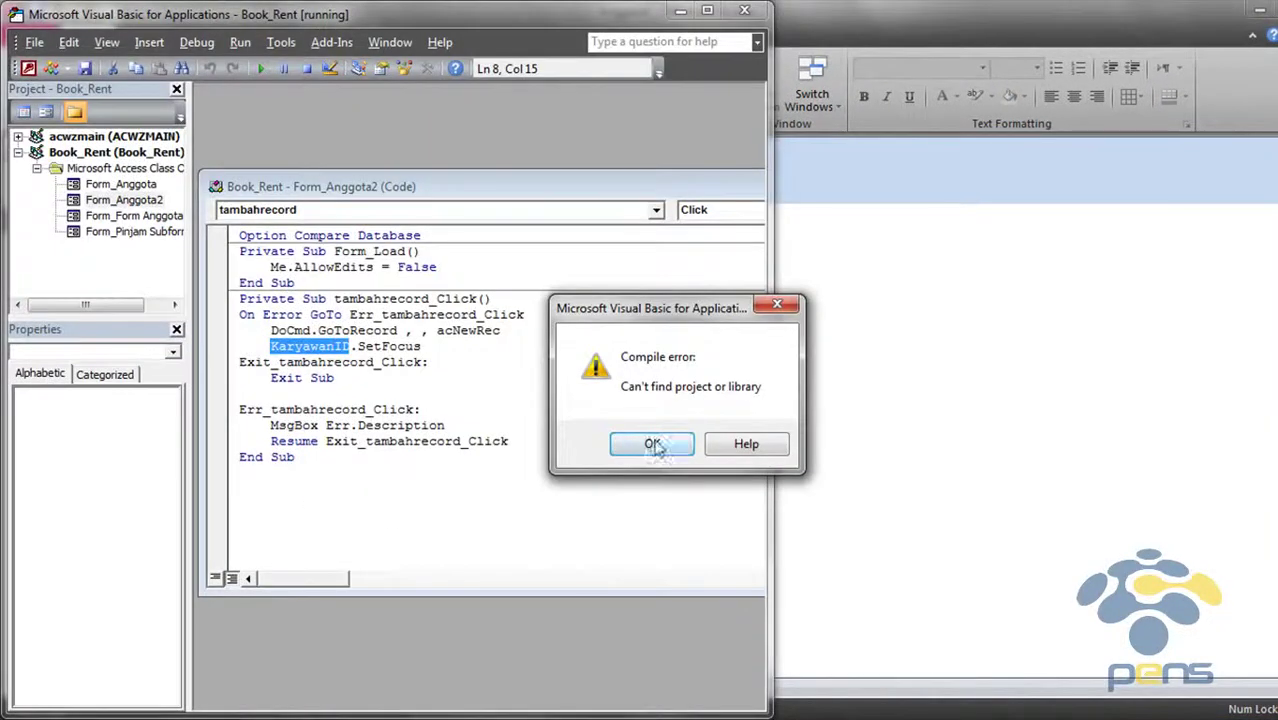
Dismiss the compile error and replace KaryawanID with ID_Anggota in the tambahrecord_Click SetFocus line
{"action": "left_click", "coordinate": [652, 445]}
{"action": "left_click", "coordinate": [464, 358]}
{"action": "double_click", "coordinate": [302, 346]}
{"action": "double_click", "coordinate": [390, 346]}
{"action": "left_click", "coordinate": [782, 362]}
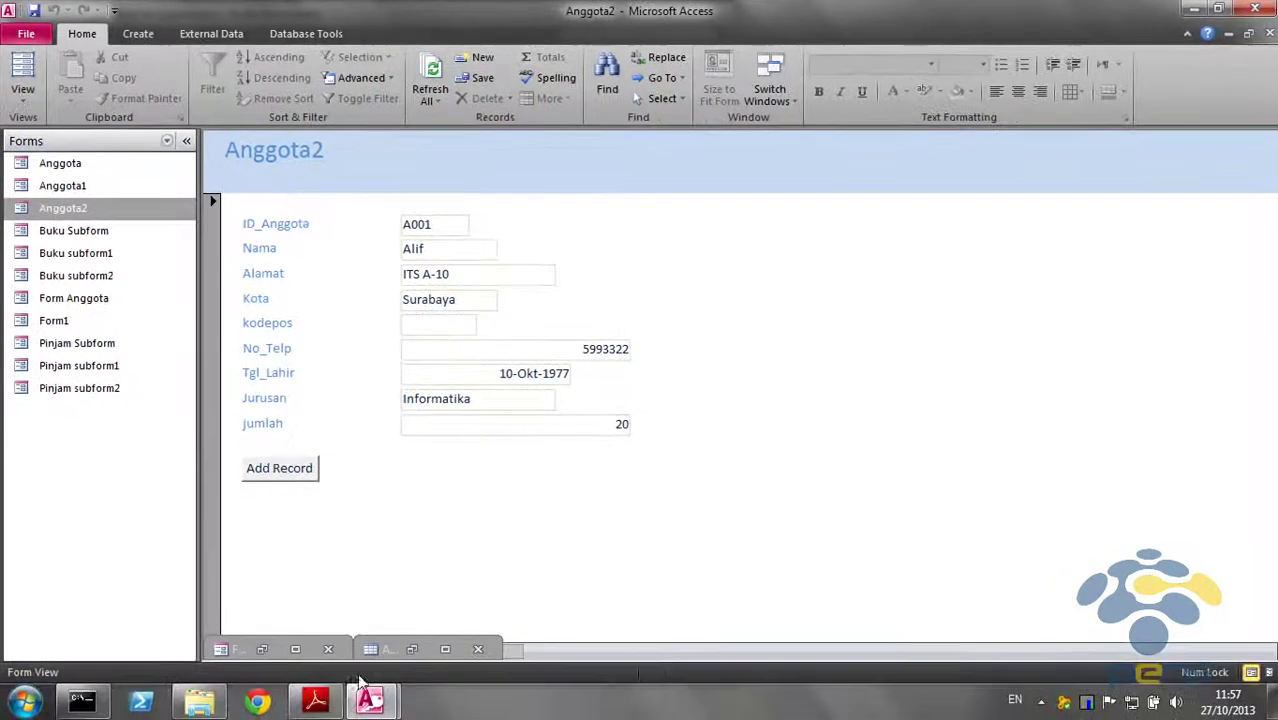
{"action": "mouse_move", "coordinate": [385, 704]}
{"action": "left_click", "coordinate": [508, 604]}
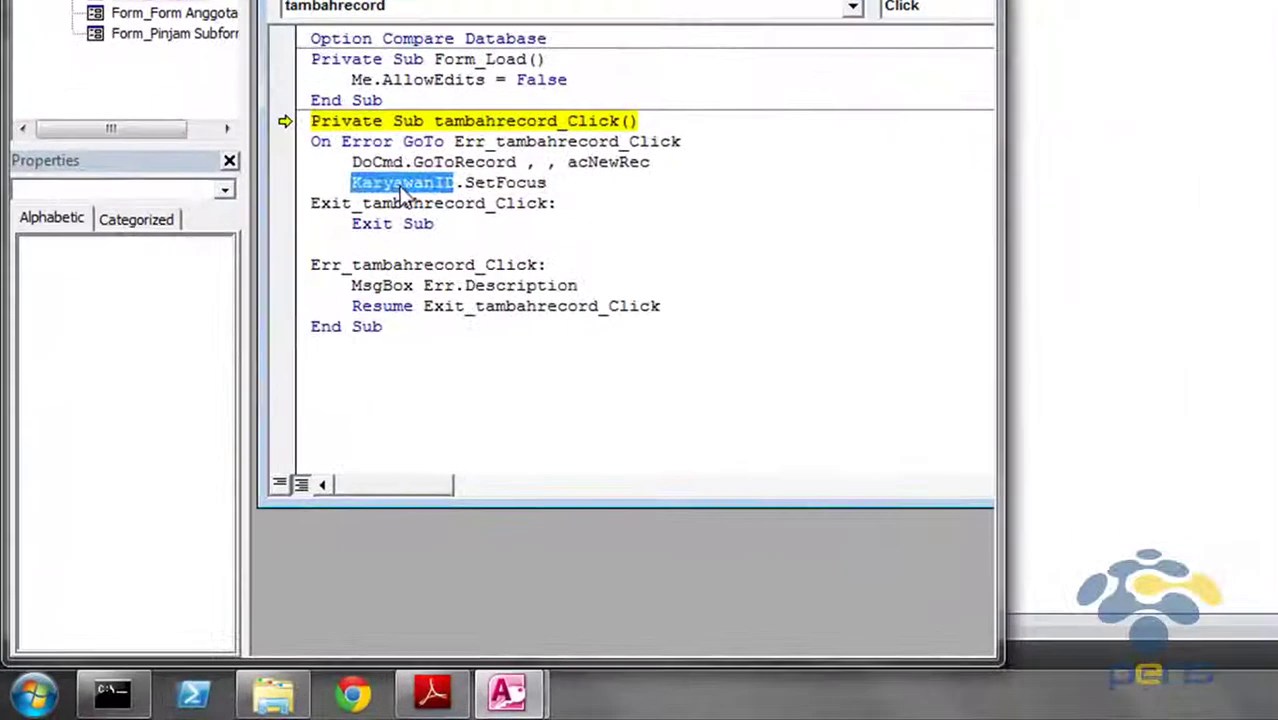
{"action": "type", "text": "ID_An"}
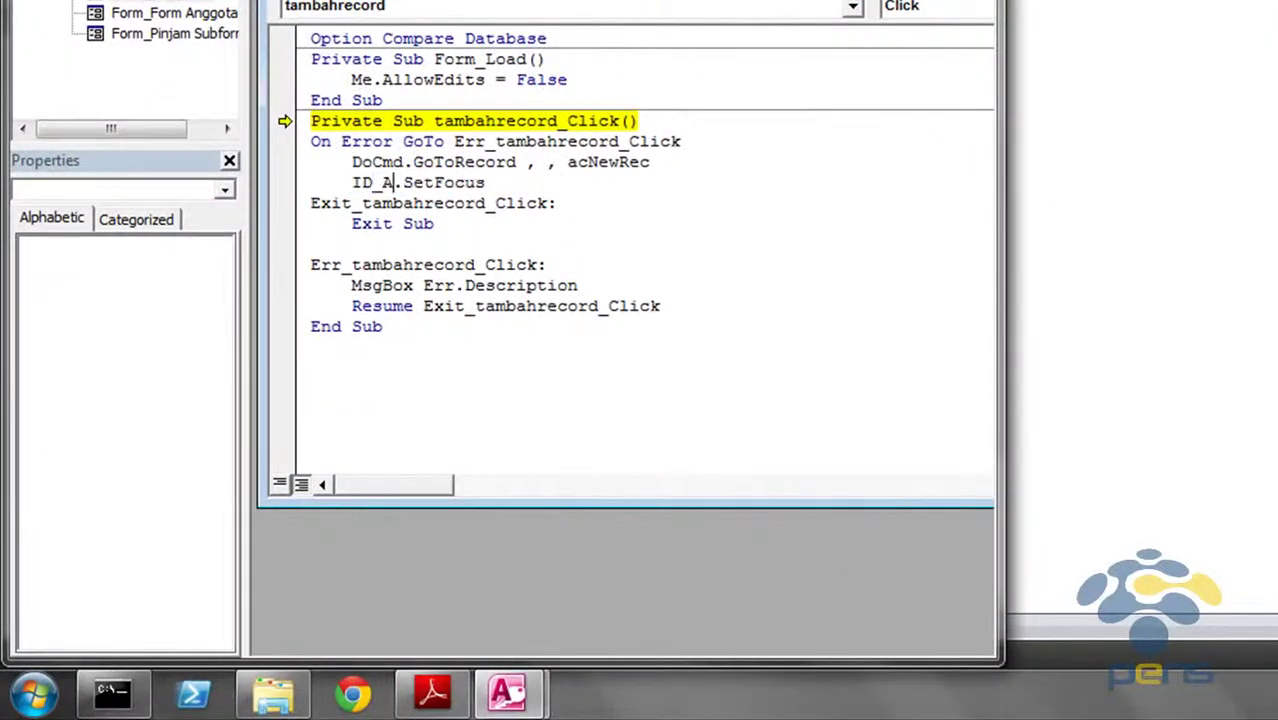
{"action": "type", "text": "ggota"}
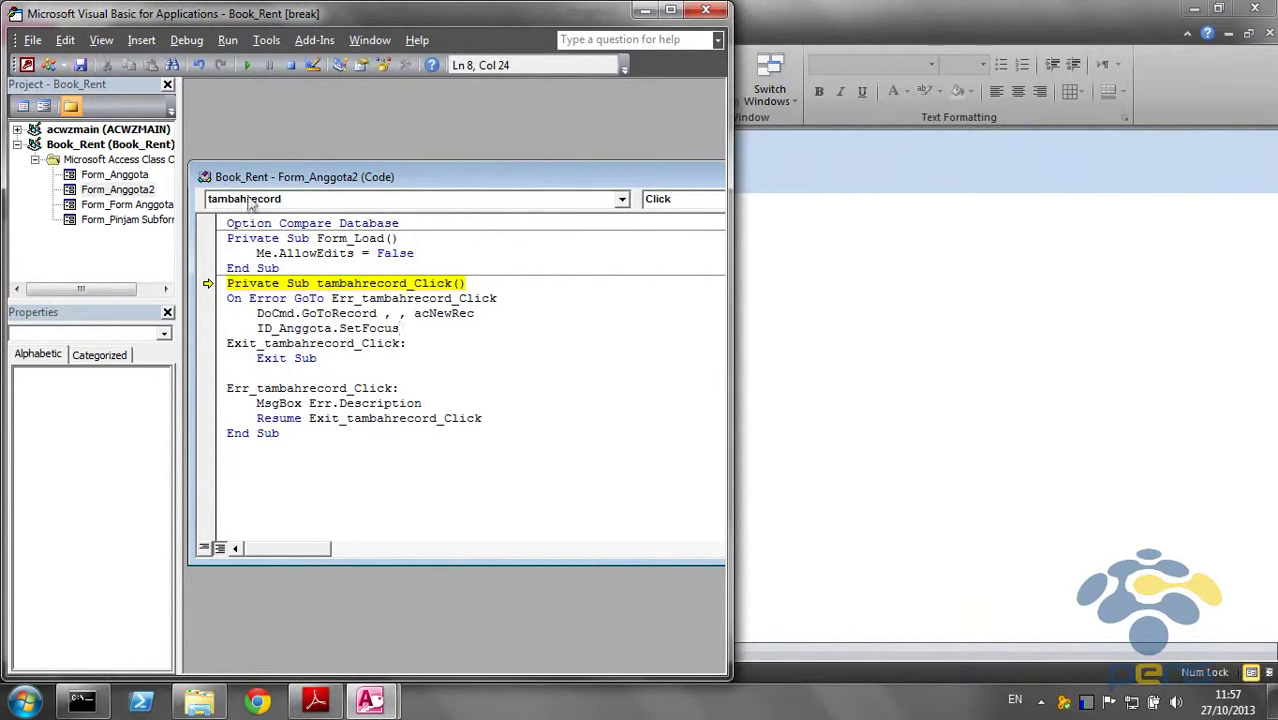
{"action": "left_click", "coordinate": [845, 366]}
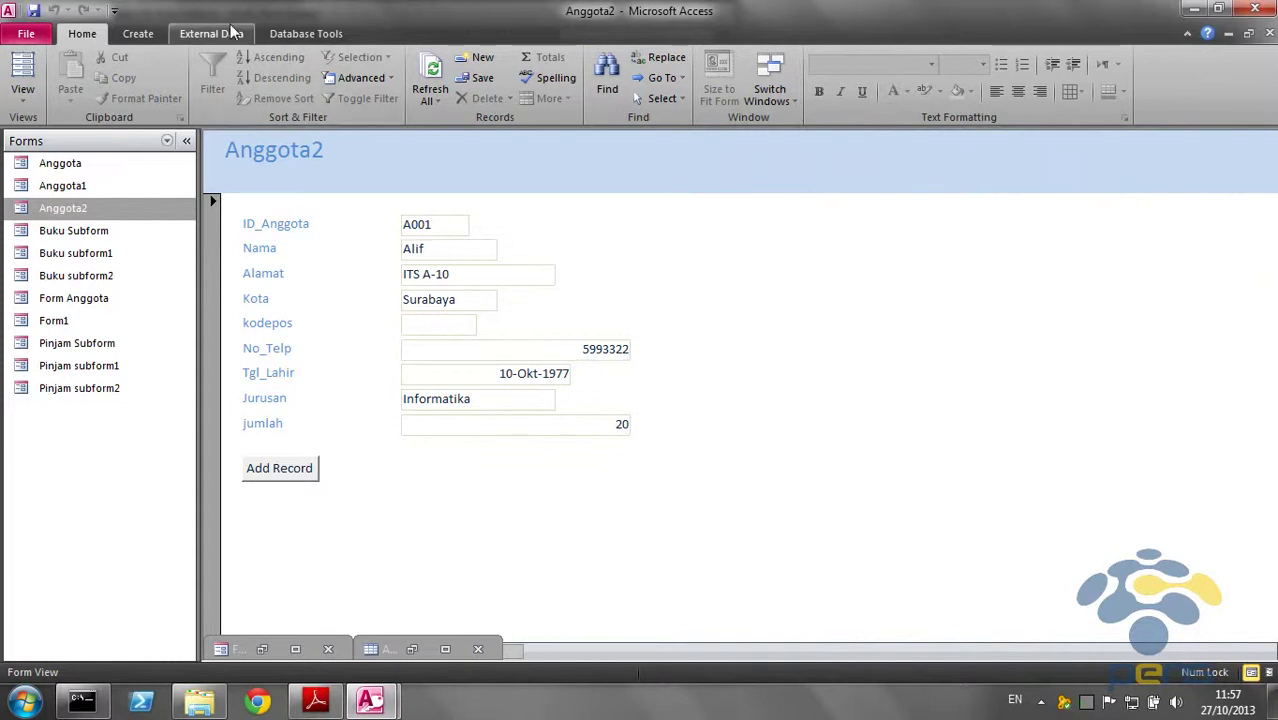
Minimize the Anggota table and close the leftover minimized windows
{"action": "left_click", "coordinate": [445, 650]}
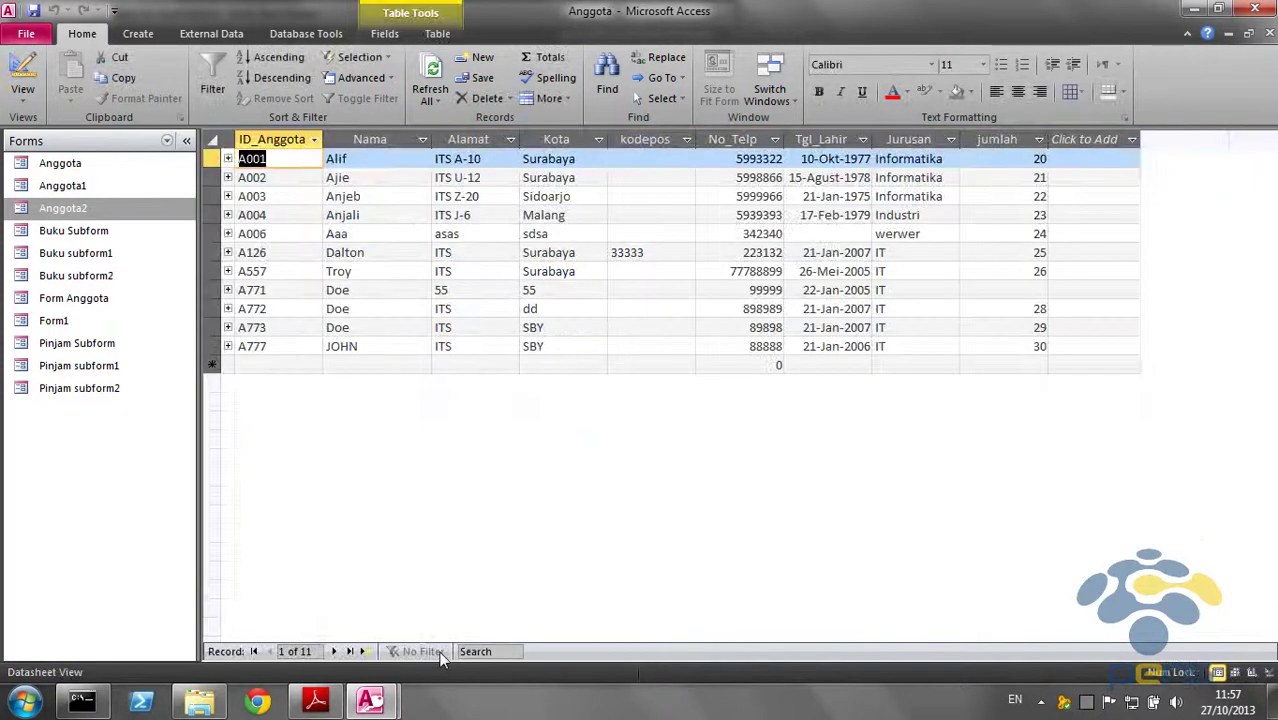
{"action": "left_click", "coordinate": [1228, 33]}
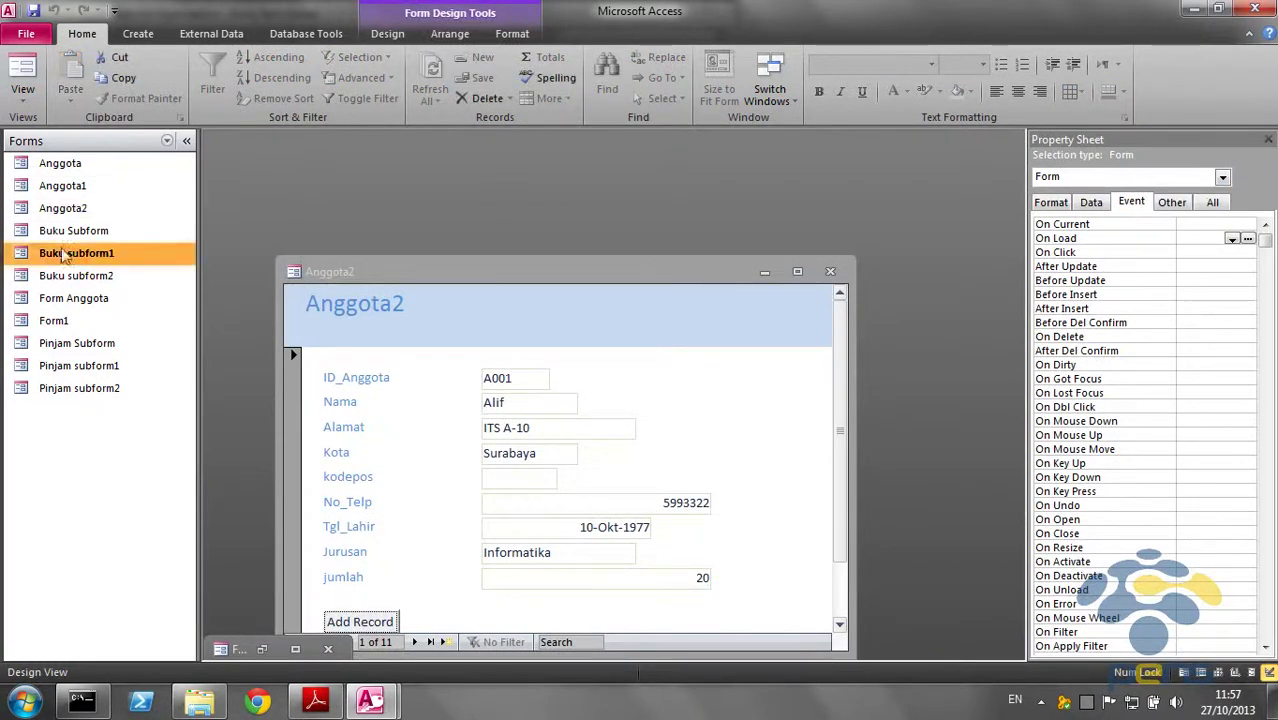
{"action": "right_click", "coordinate": [96, 208]}
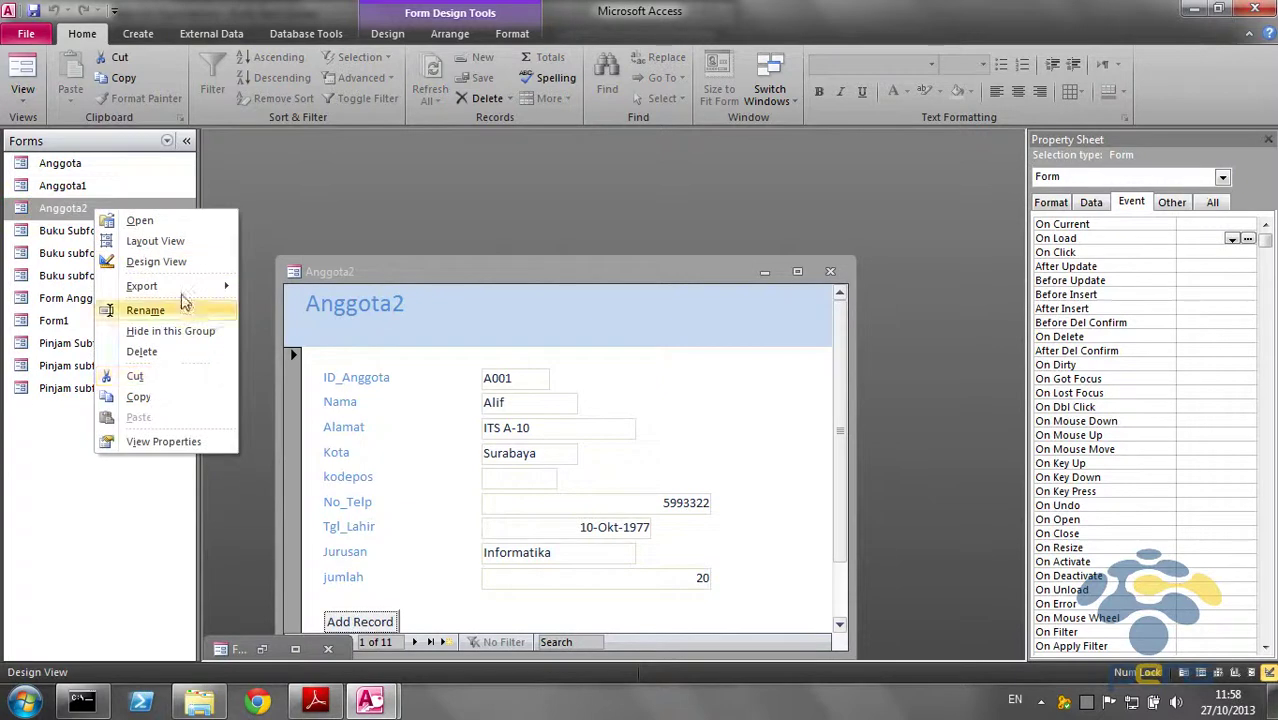
{"action": "left_click", "coordinate": [558, 273]}
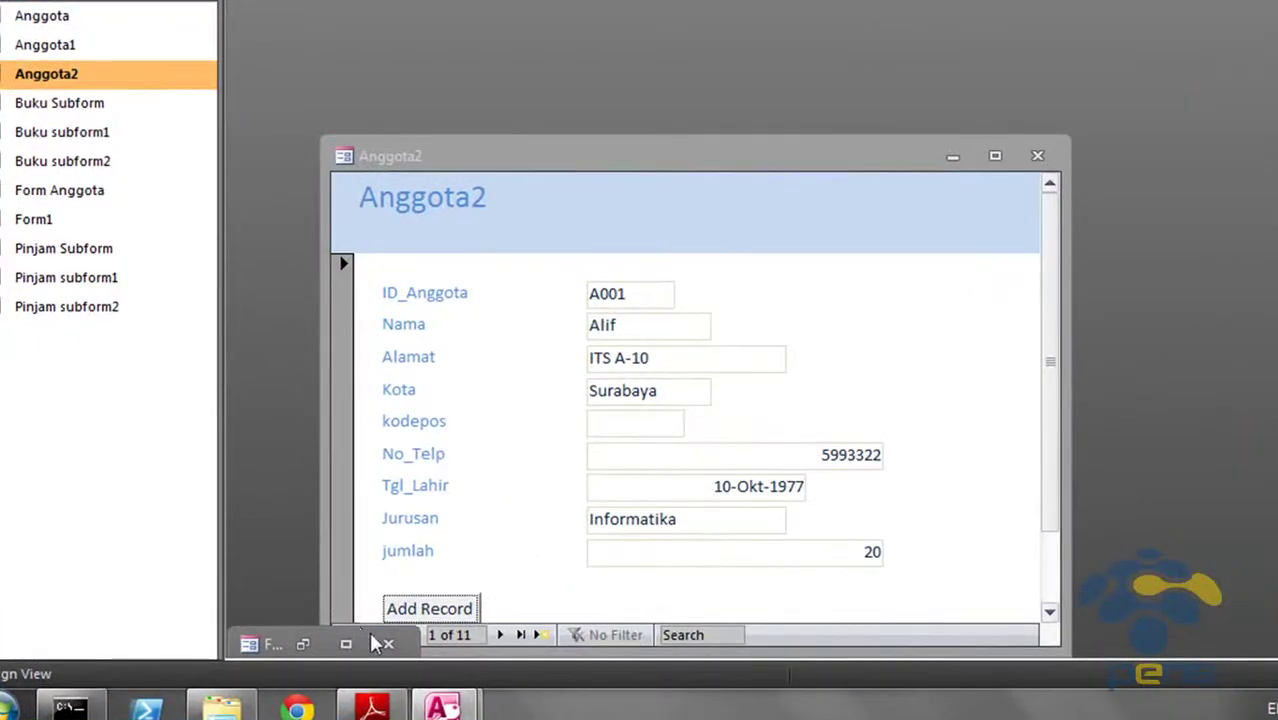
{"action": "left_click", "coordinate": [386, 641]}
{"action": "left_click", "coordinate": [572, 645]}
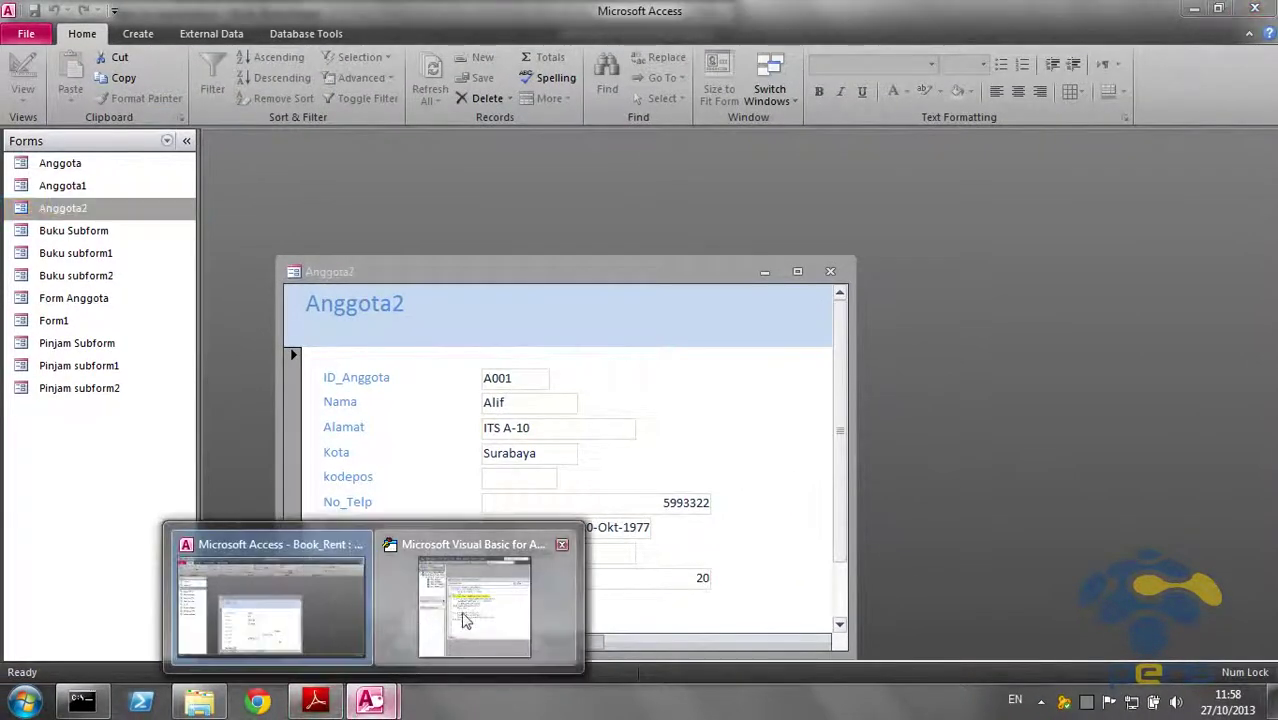
Reset the paused VBA code and return to the Anggota2 form
{"action": "left_click", "coordinate": [470, 600]}
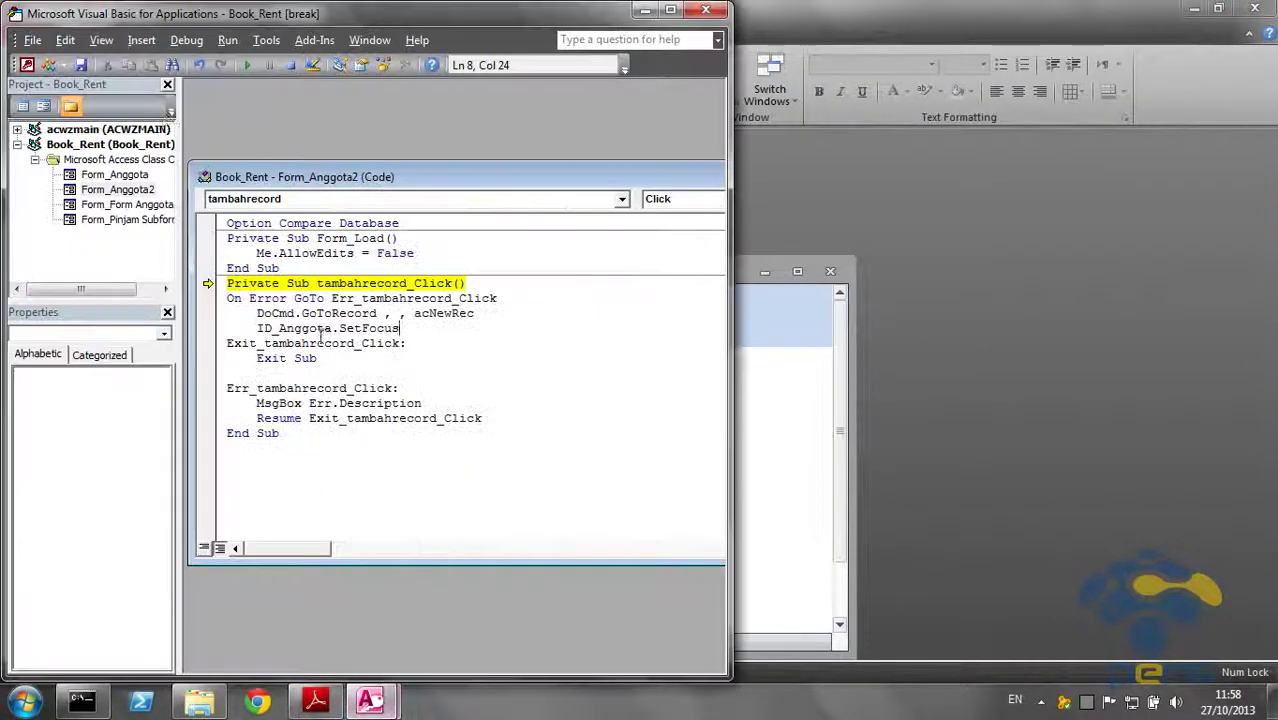
{"action": "left_click", "coordinate": [291, 65]}
{"action": "left_click", "coordinate": [745, 274]}
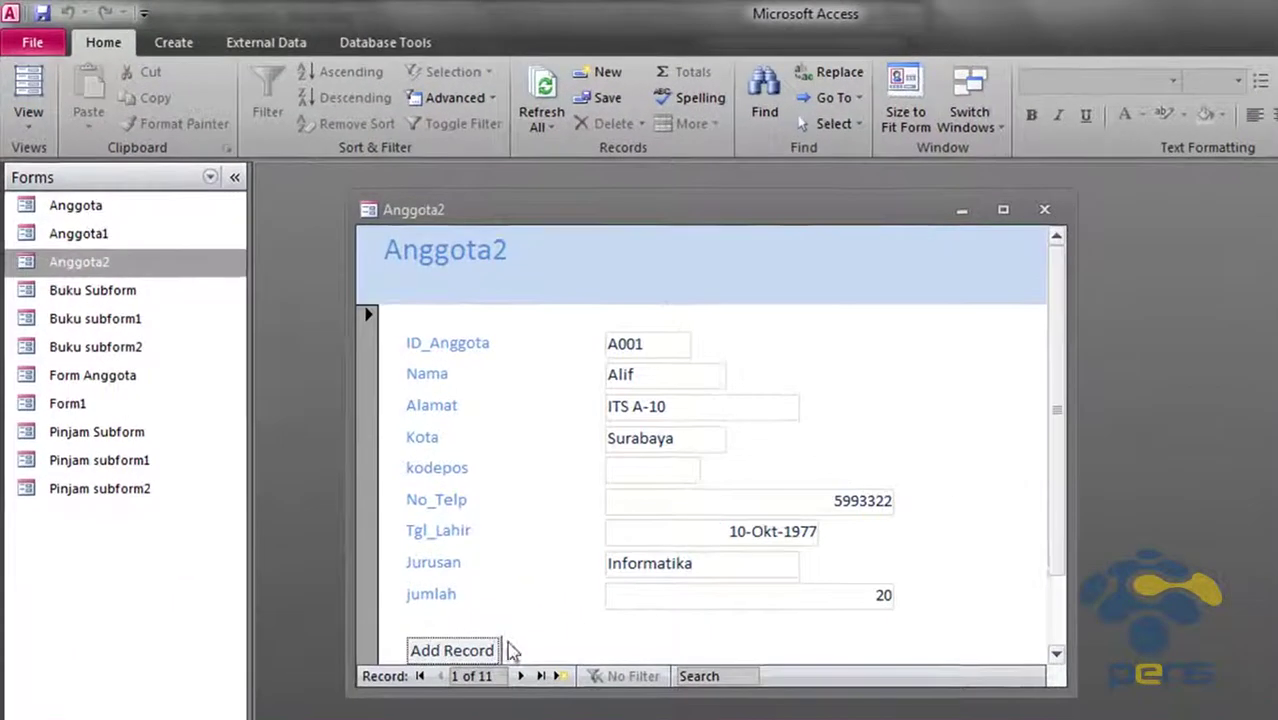
Start a new member record and correct its ID_Anggota and Alamat street values
{"action": "left_click", "coordinate": [379, 545]}
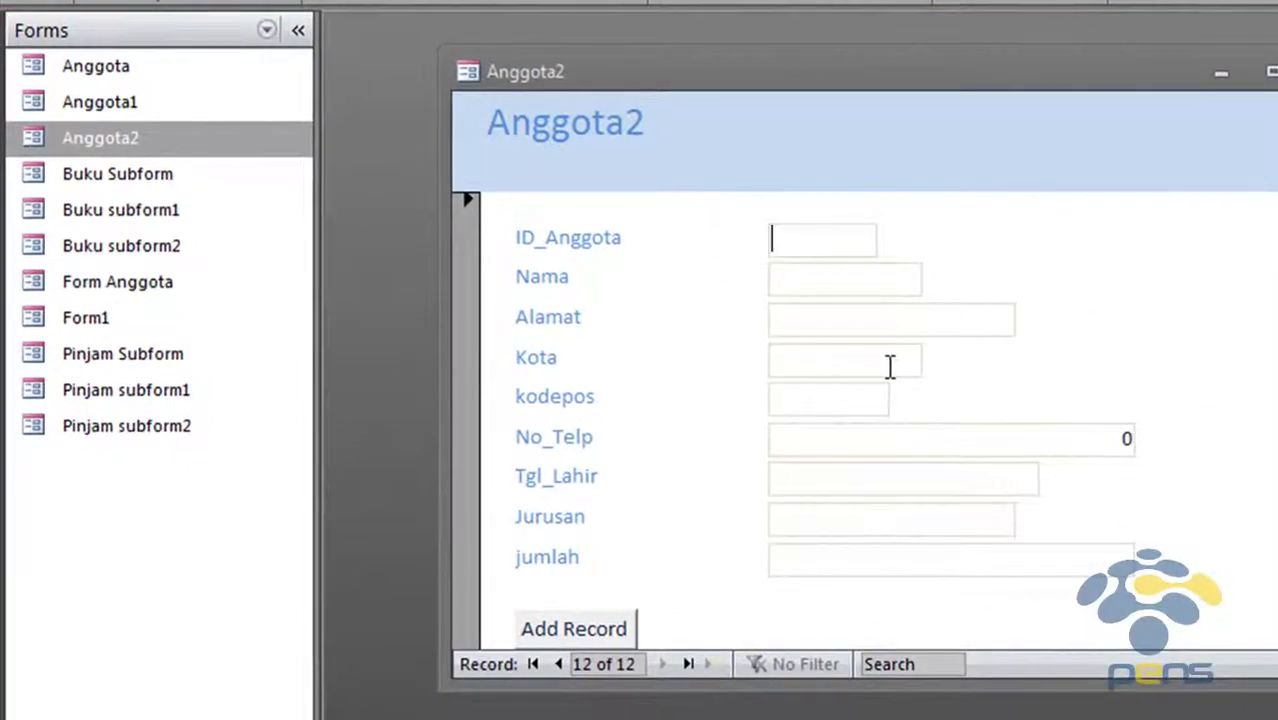
{"action": "type", "text": "Alfi"}
{"action": "key", "text": "BackSpace"}
{"action": "key", "text": "BackSpace"}
{"action": "key", "text": "BackSpace"}
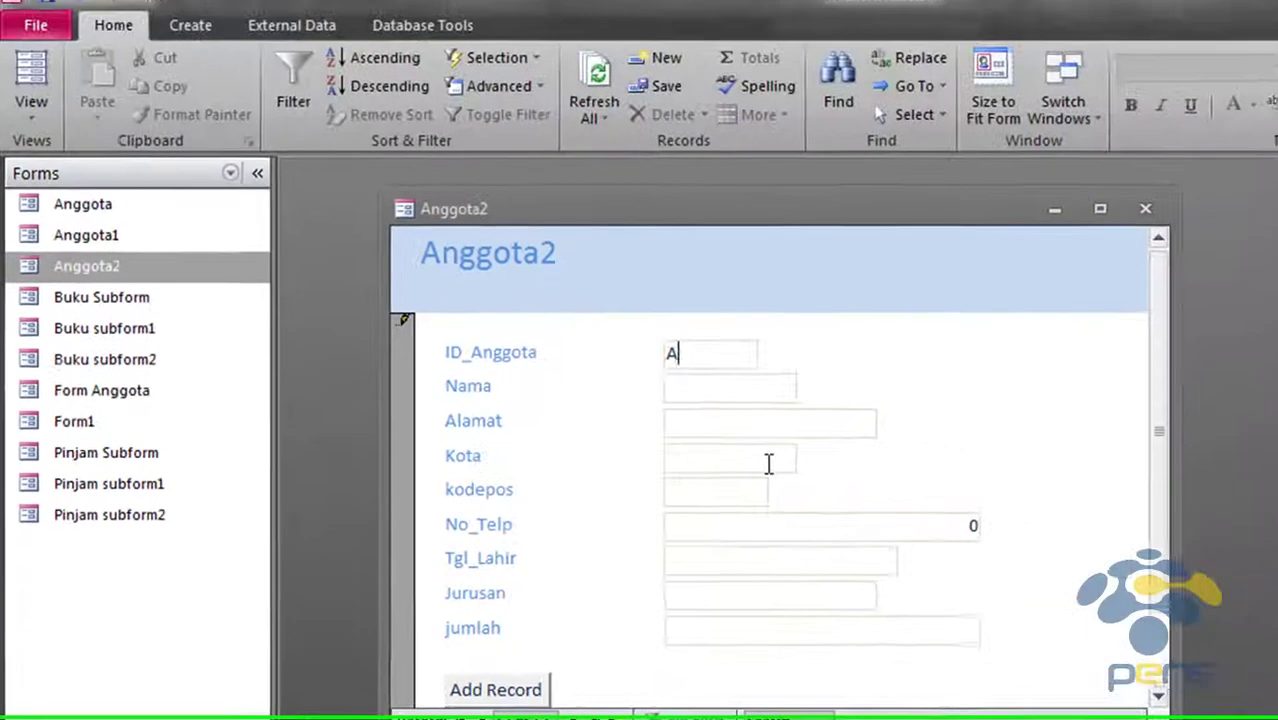
{"action": "key", "text": "BackSpace"}
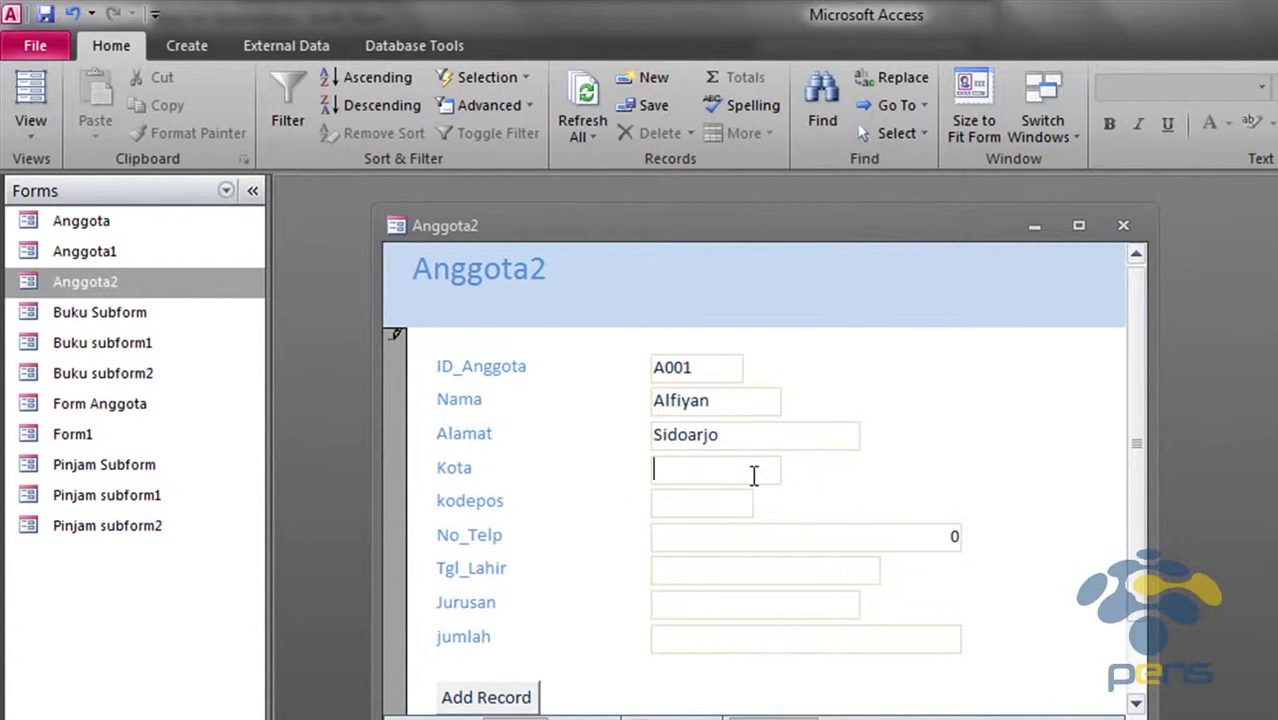
{"action": "key", "text": "shift+Tab"}
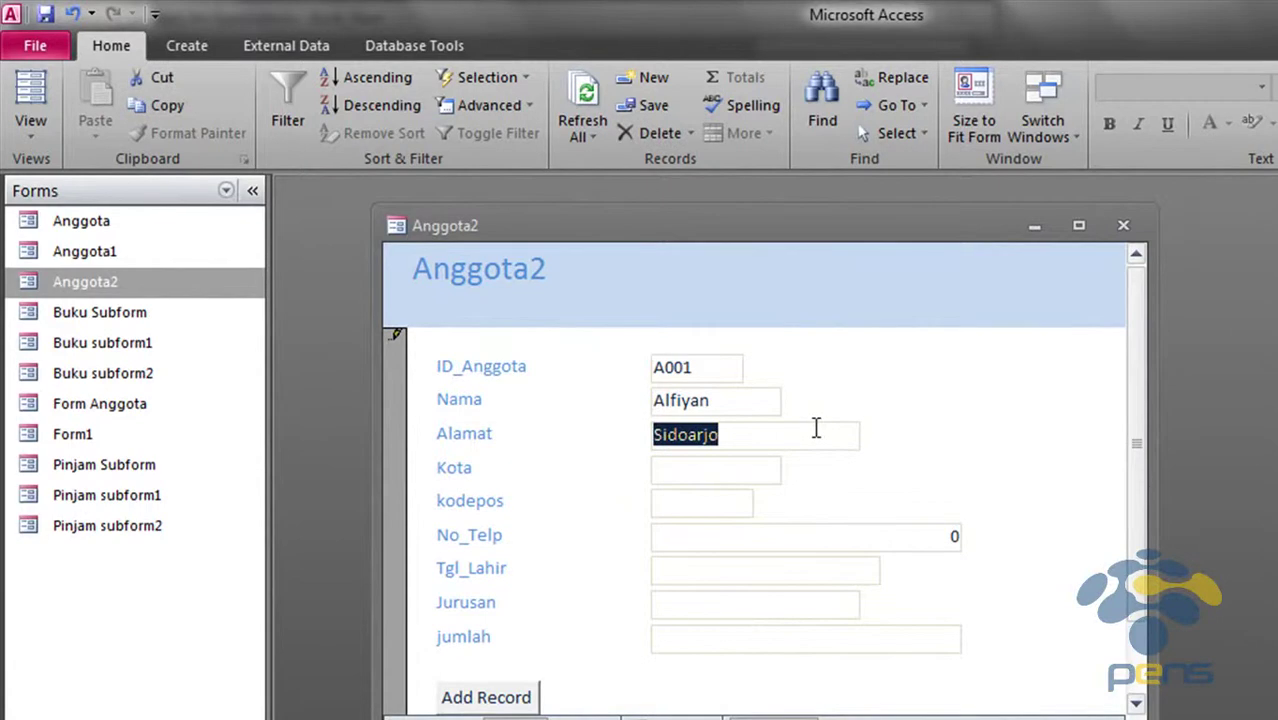
{"action": "left_click", "coordinate": [816, 428]}
{"action": "key", "text": "Home"}
{"action": "type", "text": "Jalan Raya"}
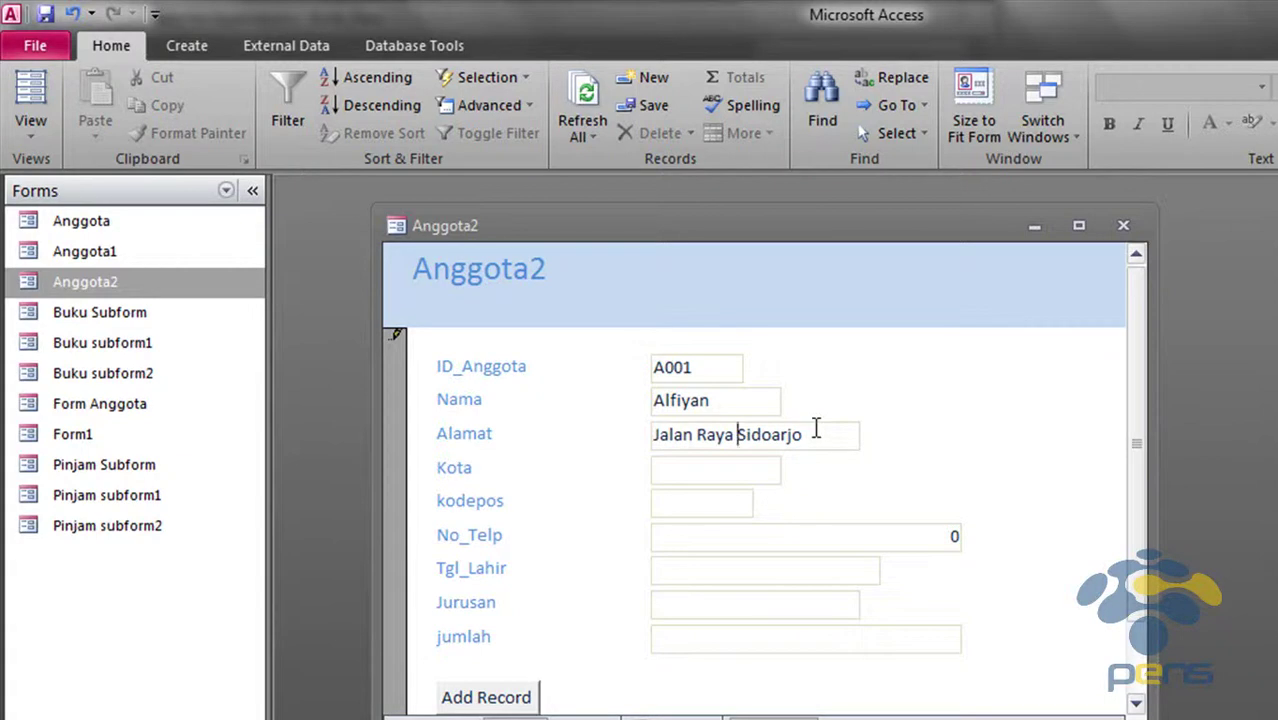
{"action": "key", "text": "BackSpace"}
{"action": "key", "text": "BackSpace"}
{"action": "key", "text": "BackSpace"}
{"action": "key", "text": "BackSpace"}
{"action": "key", "text": "BackSpace"}
{"action": "key", "text": "BackSpace"}
{"action": "key", "text": "BackSpace"}
{"action": "key", "text": "BackSpace"}
{"action": "key", "text": "BackSpace"}
{"action": "key", "text": "BackSpace"}
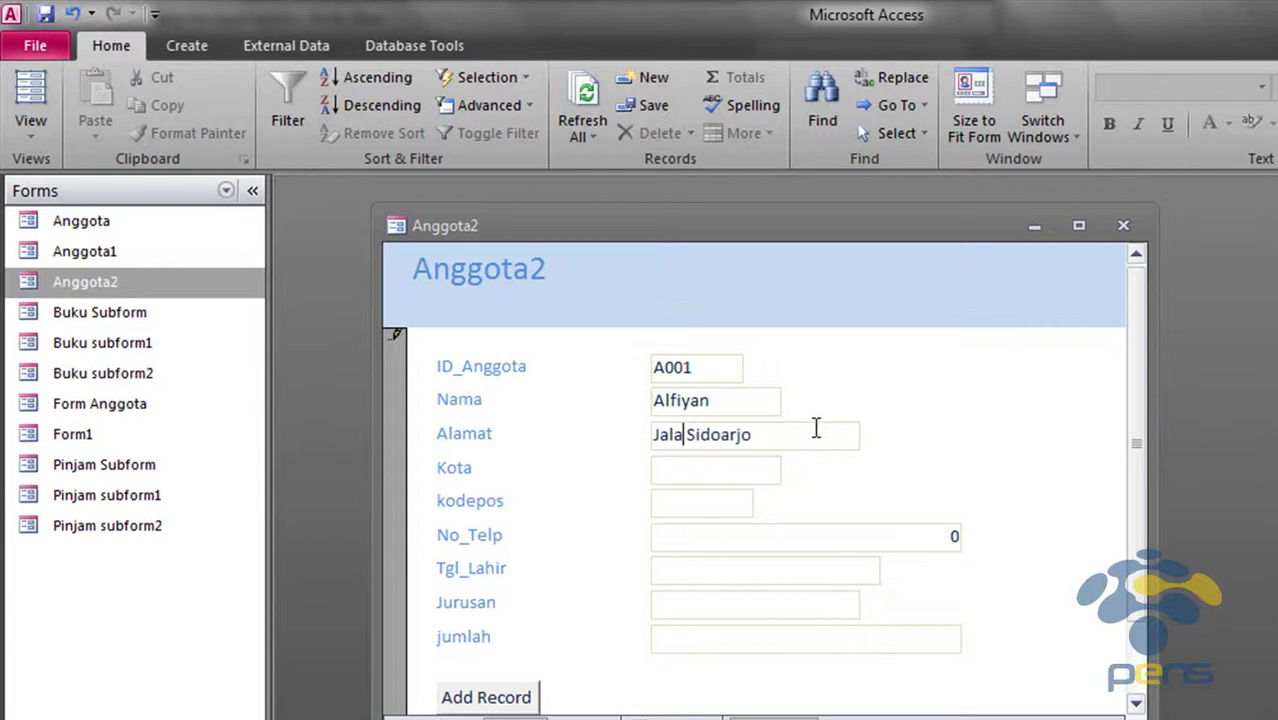
{"action": "type", "text": "."}
{"action": "key", "text": "Left"}
{"action": "type", "text": "l"}
{"action": "key", "text": "Right"}
{"action": "type", "text": "Raya"}
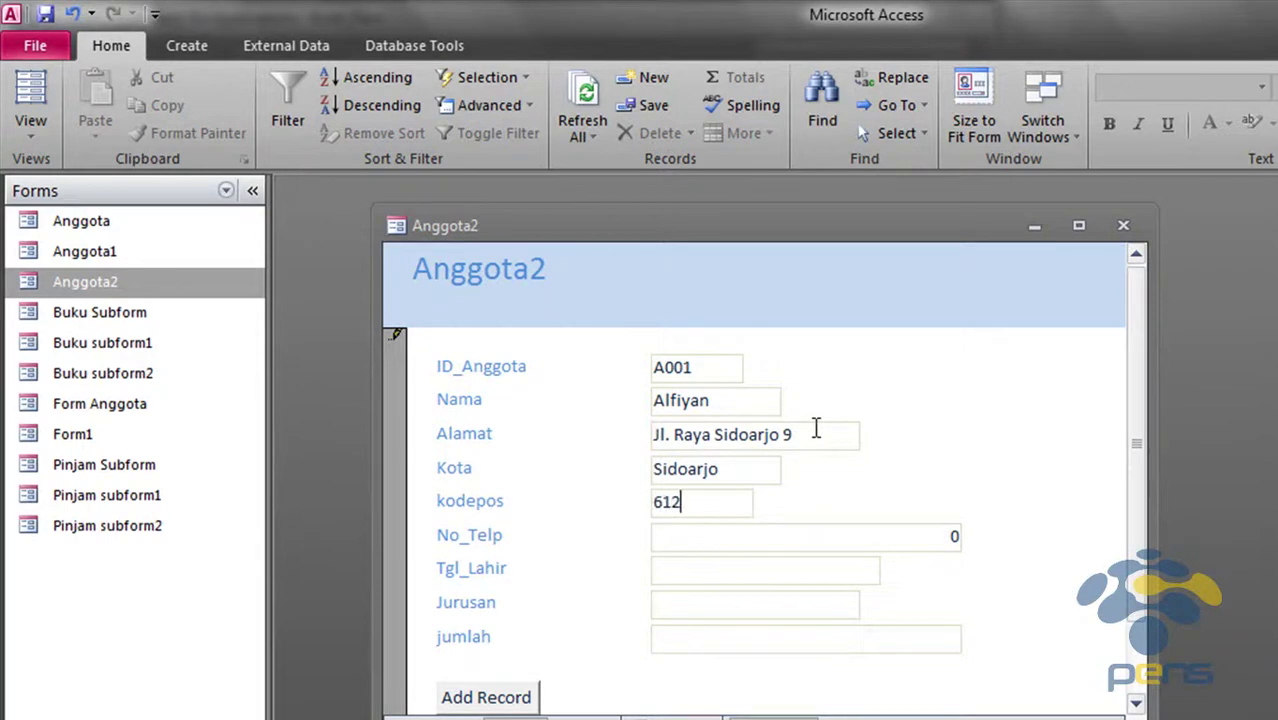
{"action": "key", "text": "Tab"}
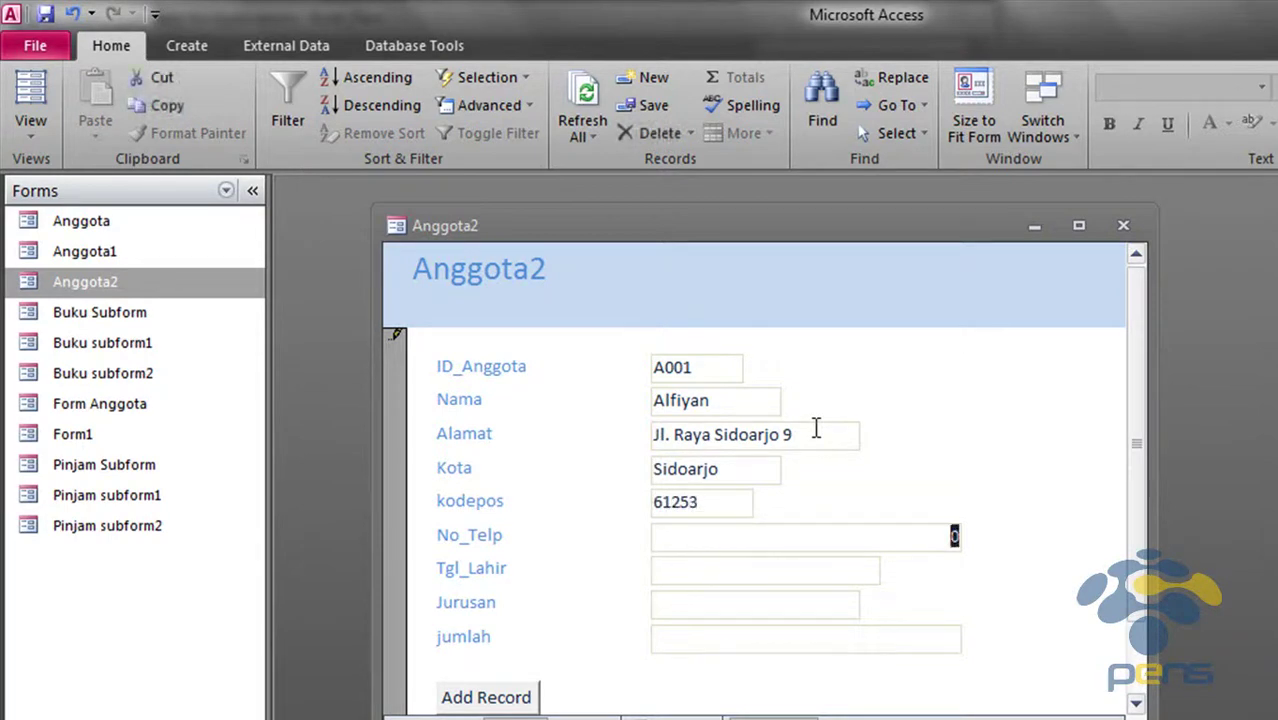
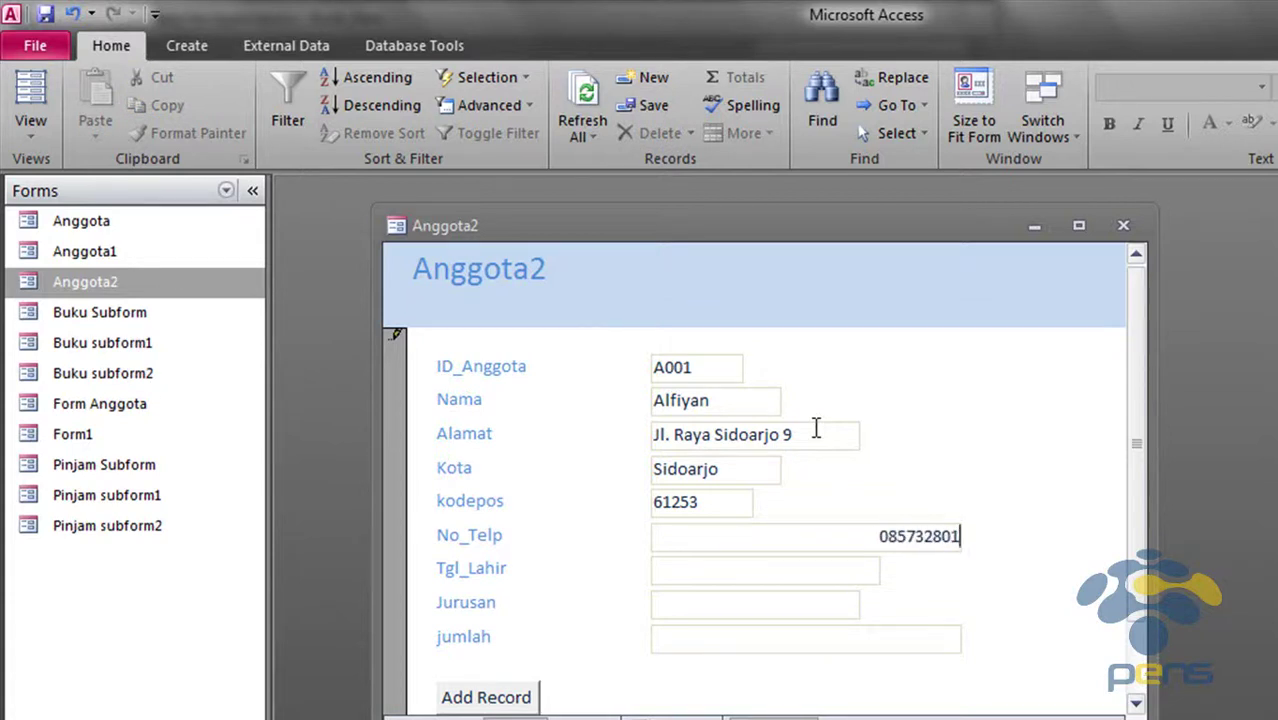
{"action": "key", "text": "Tab"}
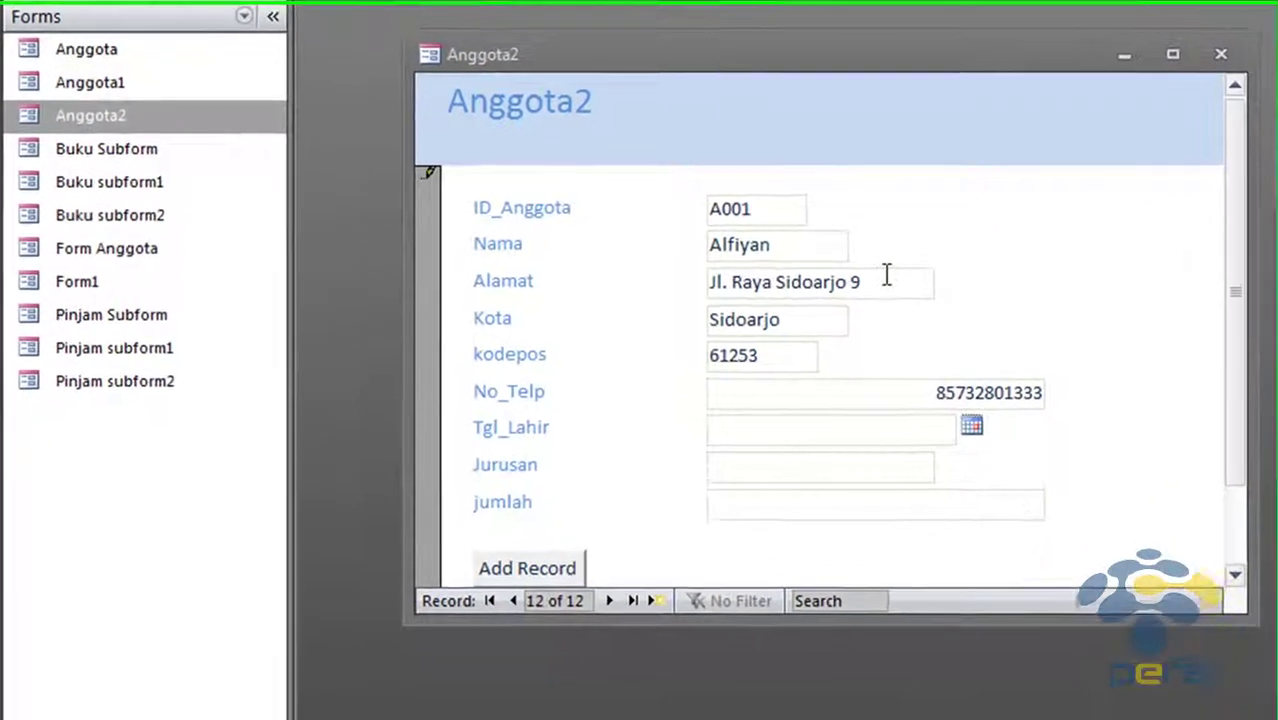
Set the birth date Tgl_Lahir to 17/01/1994
{"action": "left_click", "coordinate": [973, 419]}
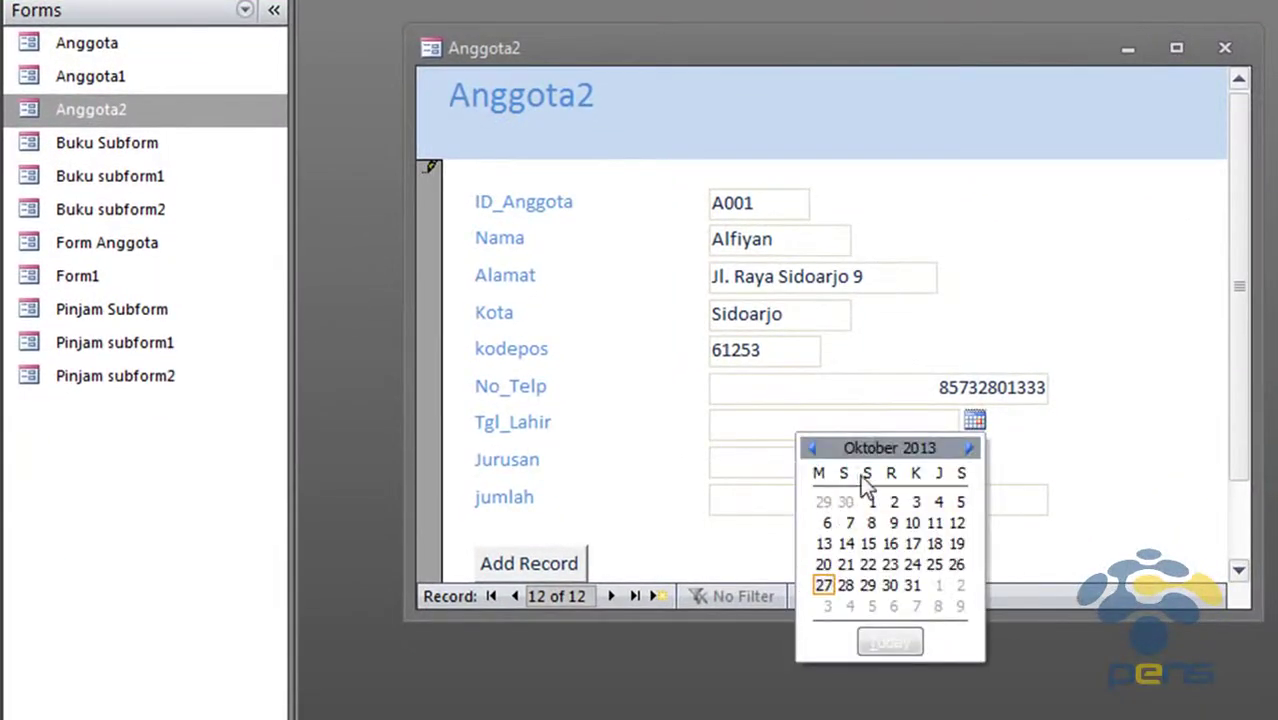
{"action": "left_click", "coordinate": [811, 449]}
{"action": "left_click", "coordinate": [811, 449]}
{"action": "left_click", "coordinate": [811, 449]}
{"action": "left_click", "coordinate": [811, 449]}
{"action": "left_click", "coordinate": [811, 449]}
{"action": "left_click", "coordinate": [811, 449]}
{"action": "left_click", "coordinate": [855, 428]}
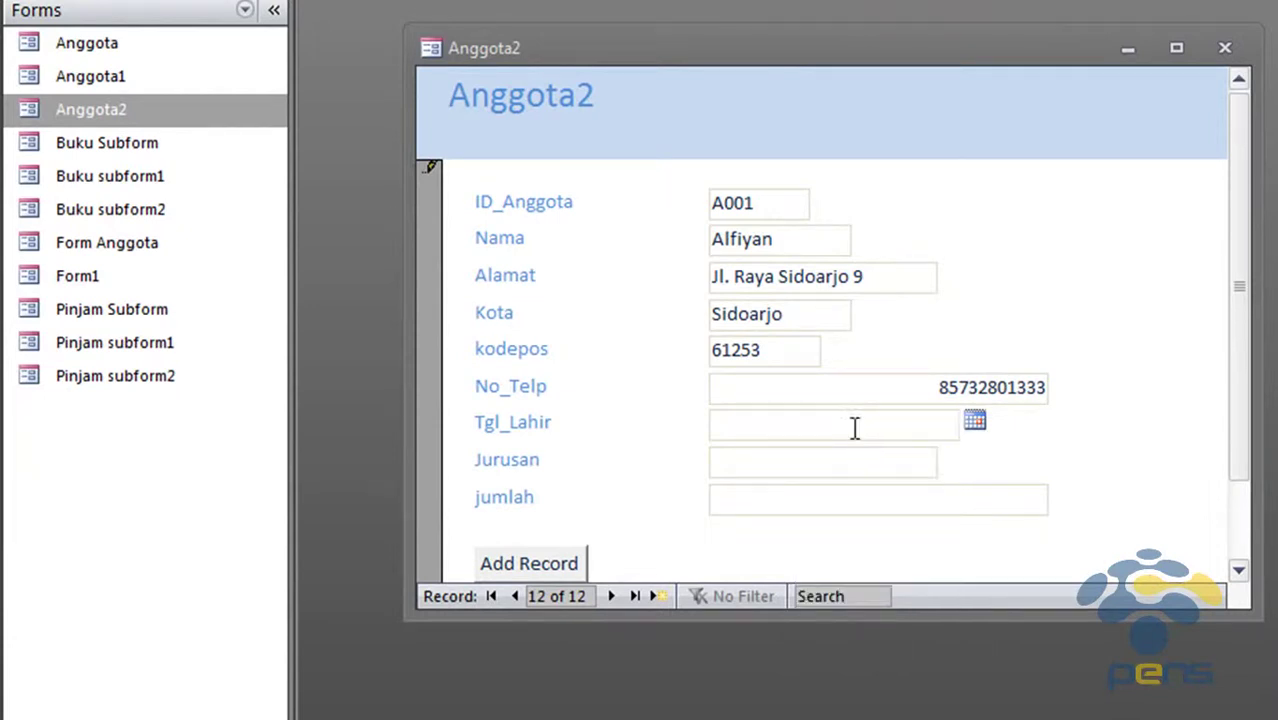
{"action": "type", "text": "17/01/1994"}
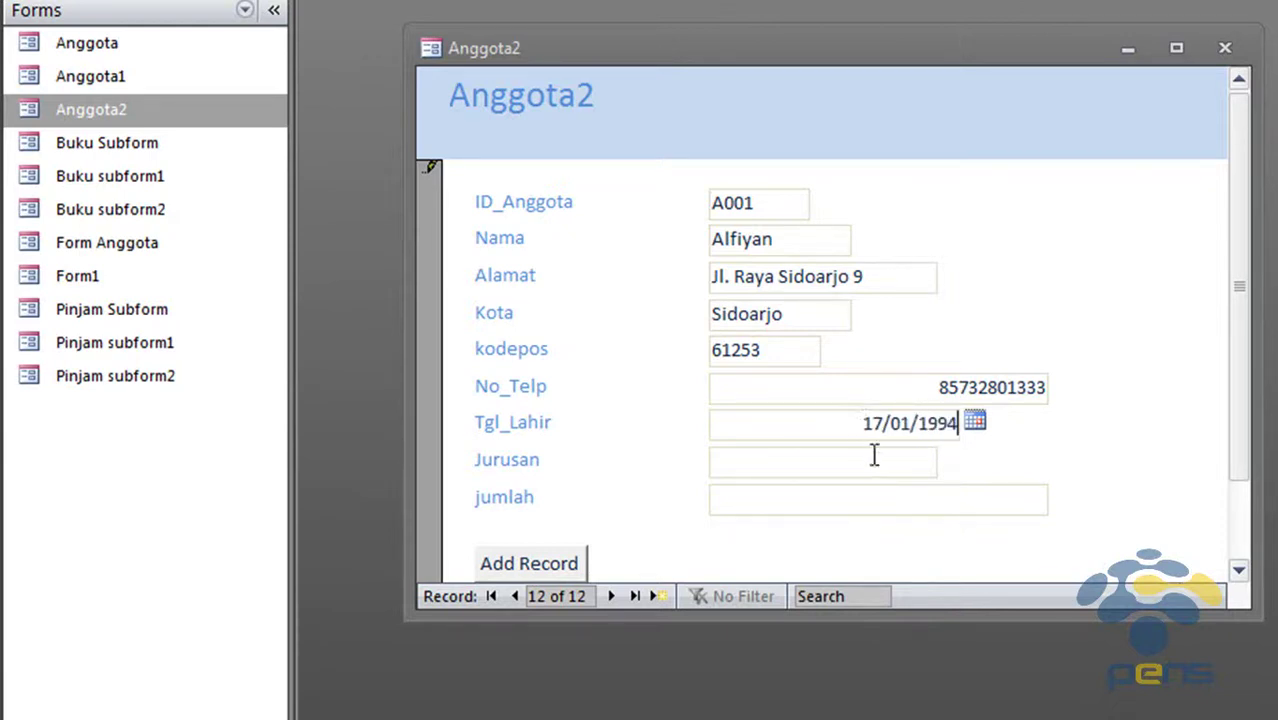
{"action": "left_click", "coordinate": [873, 455]}
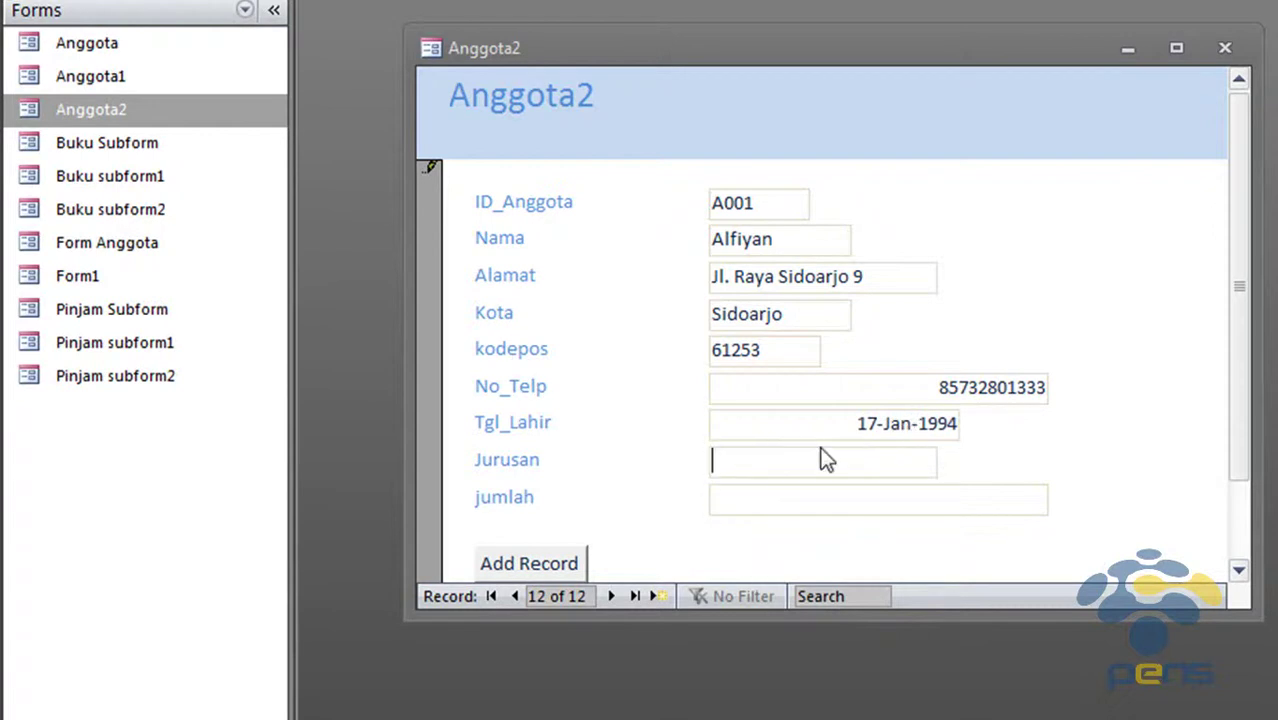
Enter Jurusan 'Teknik Infromatika', try Add Record, and dismiss the cannot-go-to-record error
{"action": "type", "text": "Teknik Infromatika"}
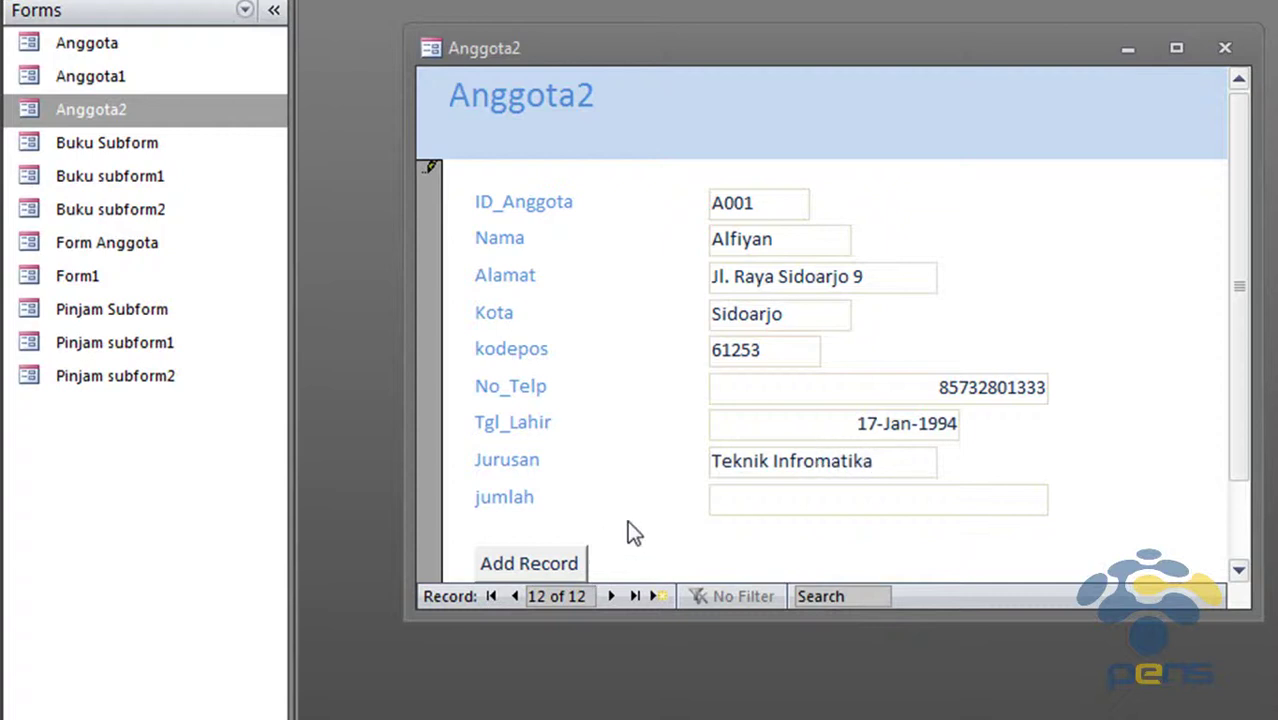
{"action": "left_click", "coordinate": [541, 568]}
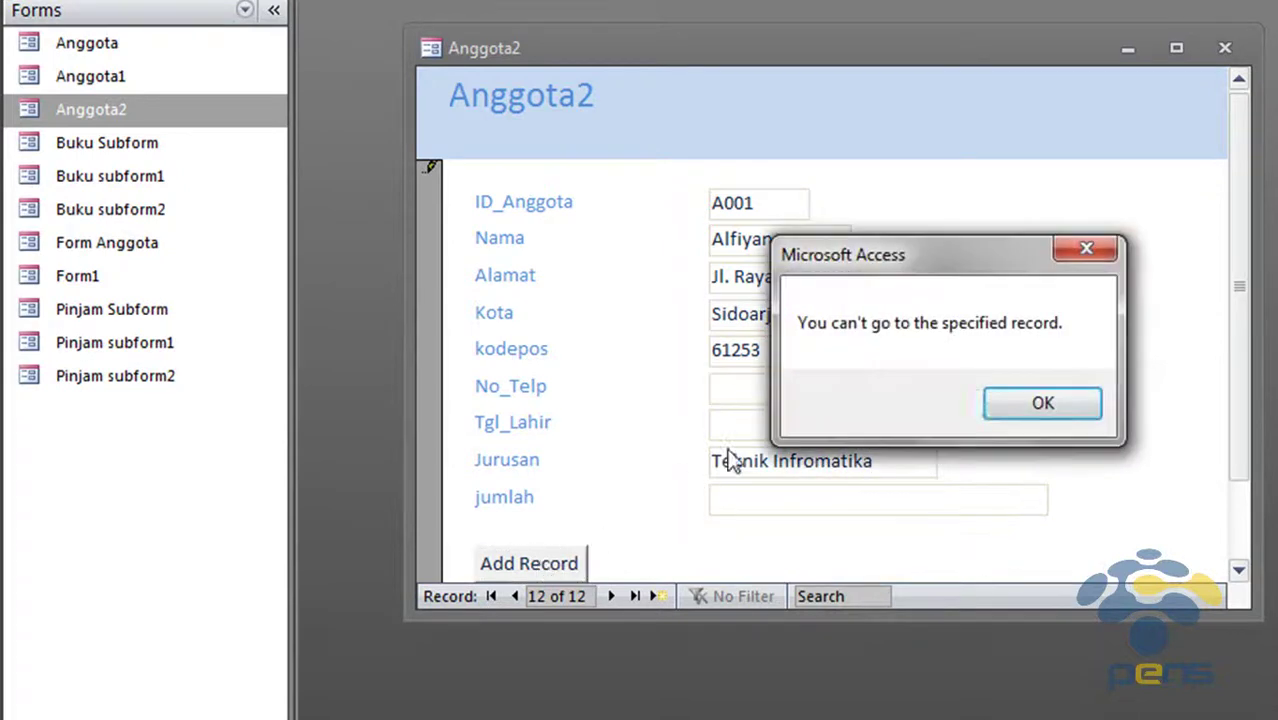
{"action": "left_click", "coordinate": [1040, 403]}
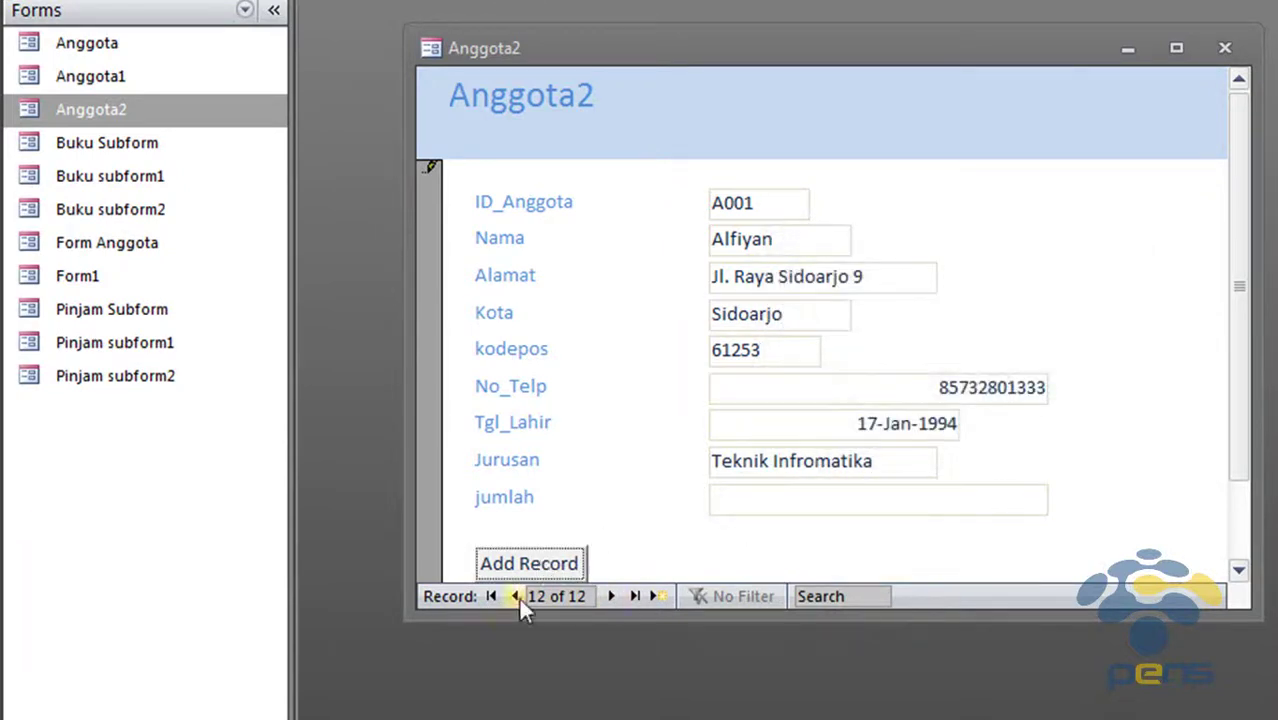
Clear the duplicate-values error by changing the ID to A011 and saving the record
{"action": "left_click", "coordinate": [522, 564]}
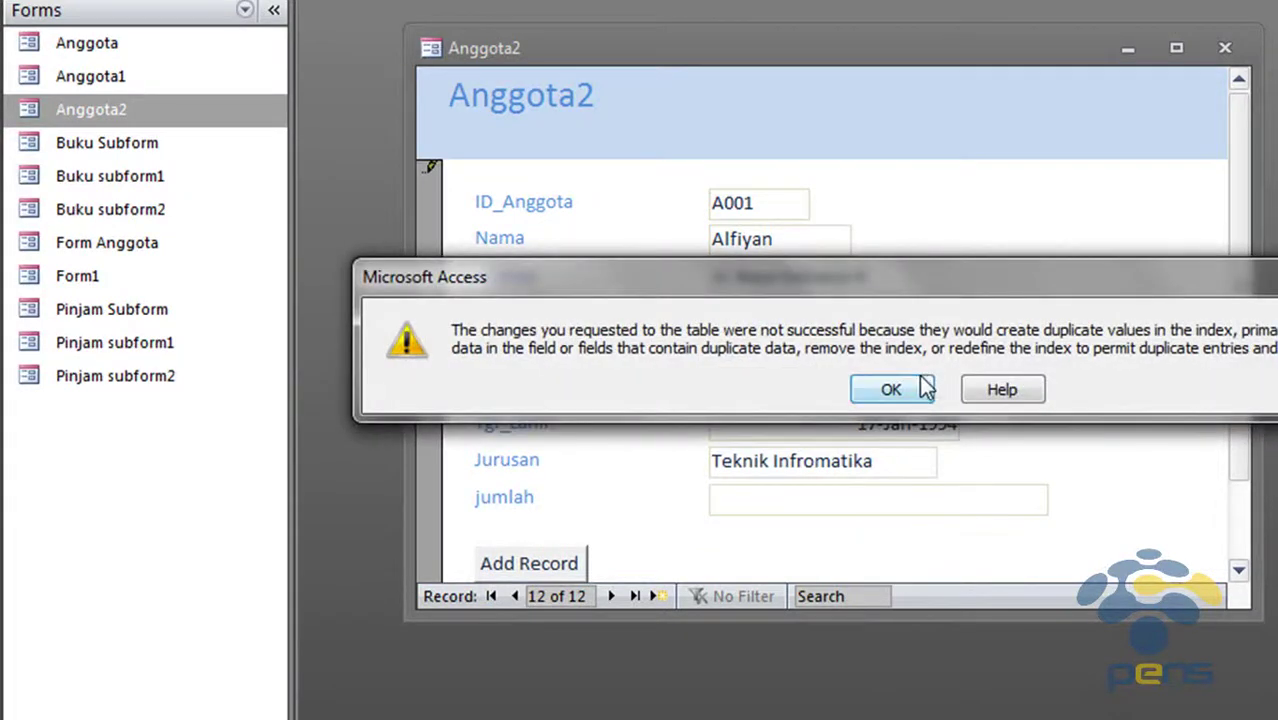
{"action": "left_click", "coordinate": [923, 389]}
{"action": "left_click", "coordinate": [783, 206]}
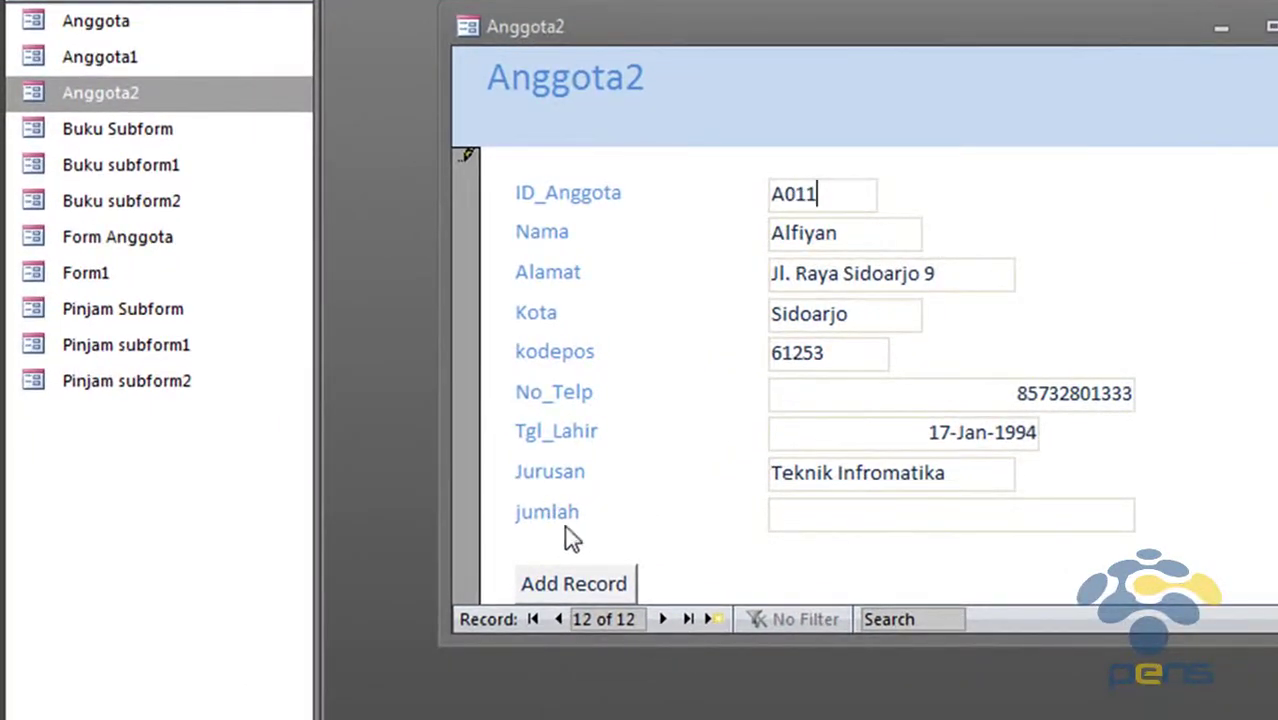
{"action": "left_click", "coordinate": [600, 583]}
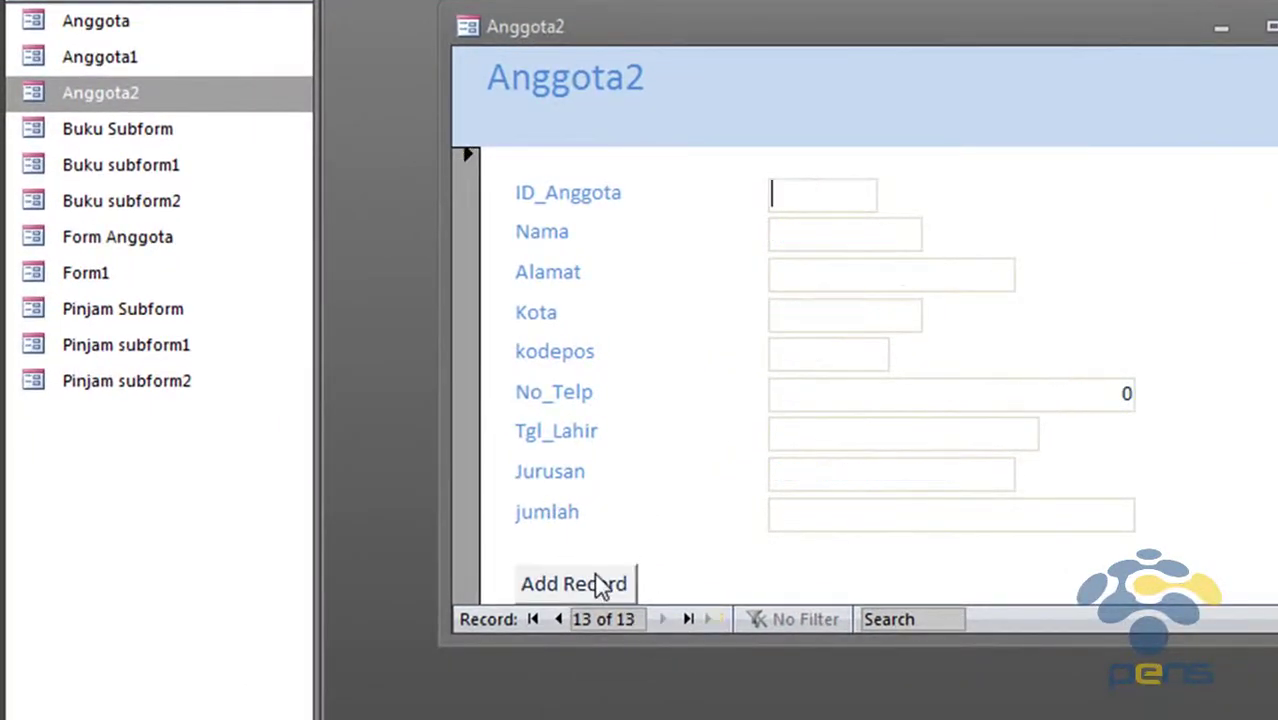
Browse back and forth through the saved member records, ending on record 10
{"action": "left_click", "coordinate": [562, 622]}
{"action": "left_click", "coordinate": [562, 622]}
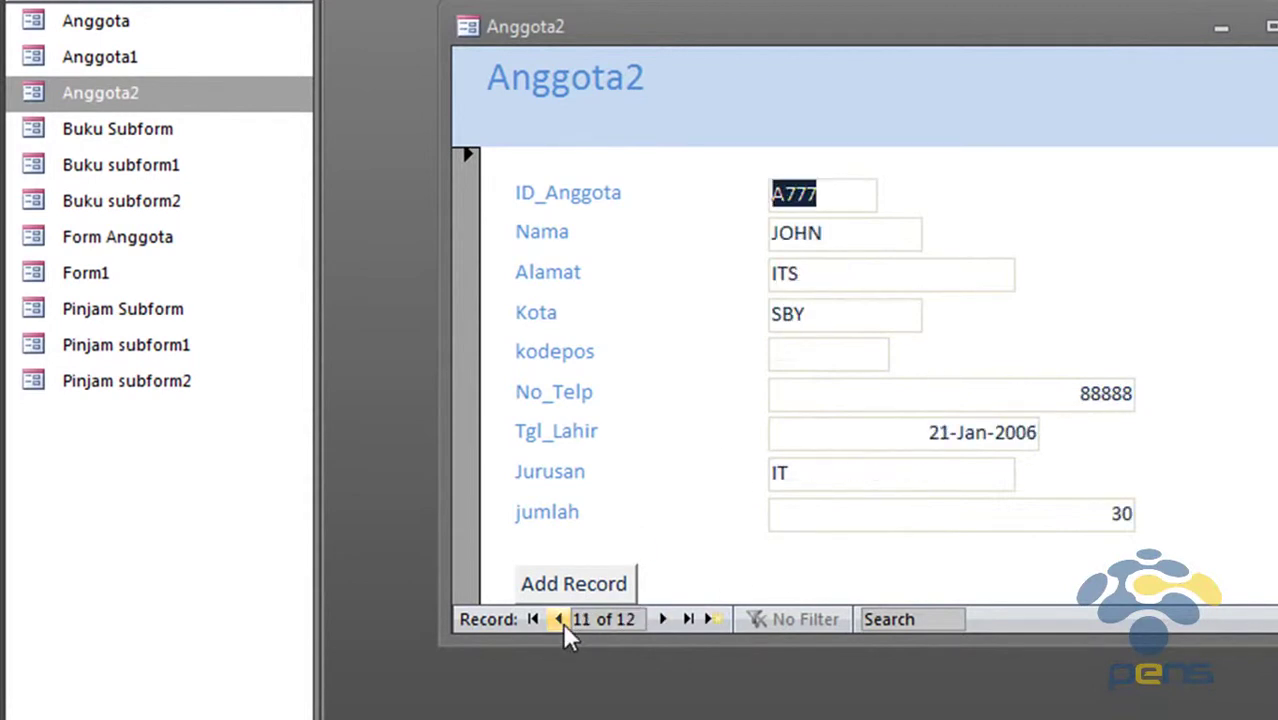
{"action": "left_click", "coordinate": [661, 618]}
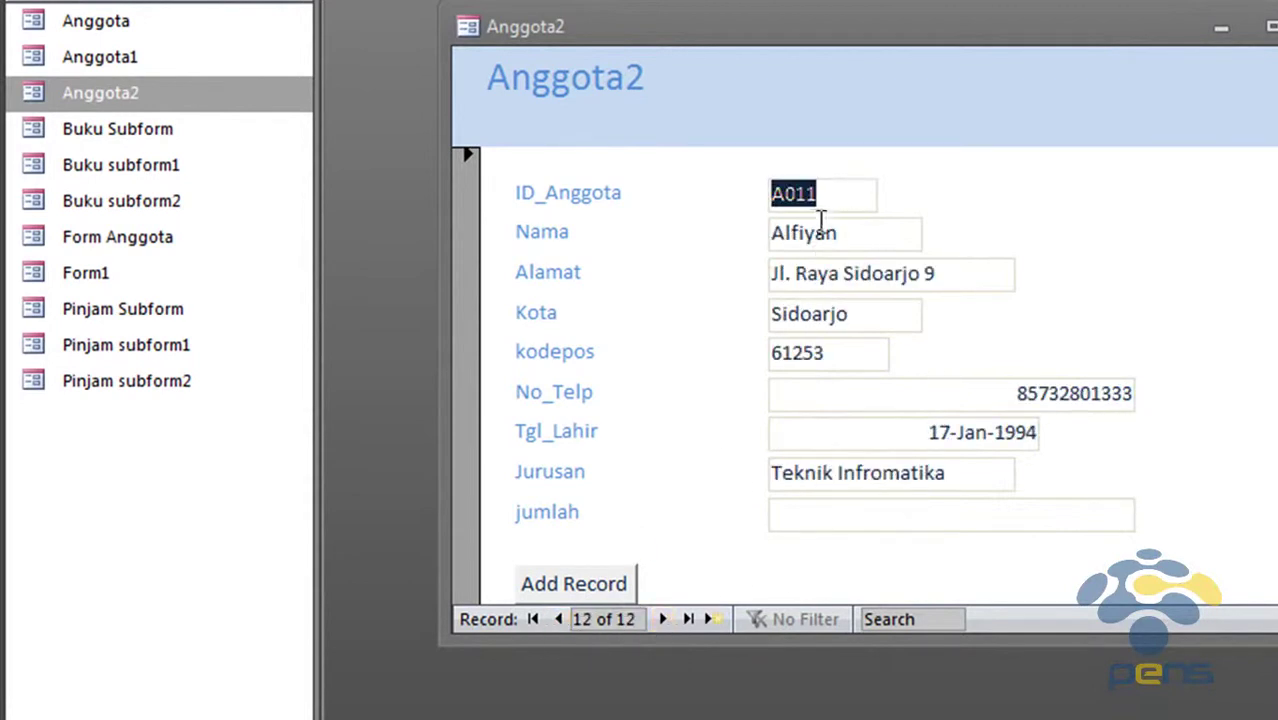
{"action": "left_click", "coordinate": [559, 619]}
{"action": "left_click", "coordinate": [559, 619]}
{"action": "left_click", "coordinate": [559, 619]}
{"action": "left_click", "coordinate": [559, 619]}
{"action": "left_click", "coordinate": [559, 619]}
{"action": "left_click", "coordinate": [559, 619]}
{"action": "left_click", "coordinate": [661, 618]}
{"action": "left_click", "coordinate": [661, 618]}
{"action": "left_click", "coordinate": [661, 618]}
{"action": "left_click", "coordinate": [661, 618]}
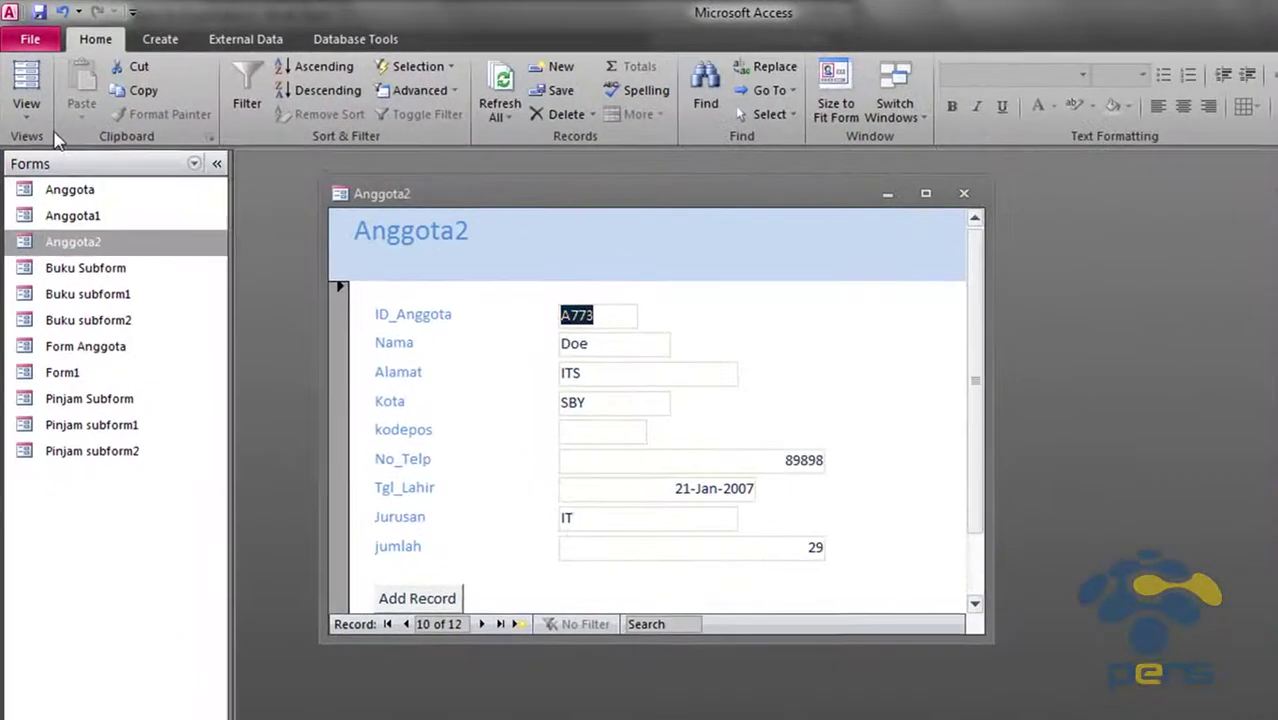
Switch the navigation pane to Tables and open the Anggota table
{"action": "left_click", "coordinate": [47, 141]}
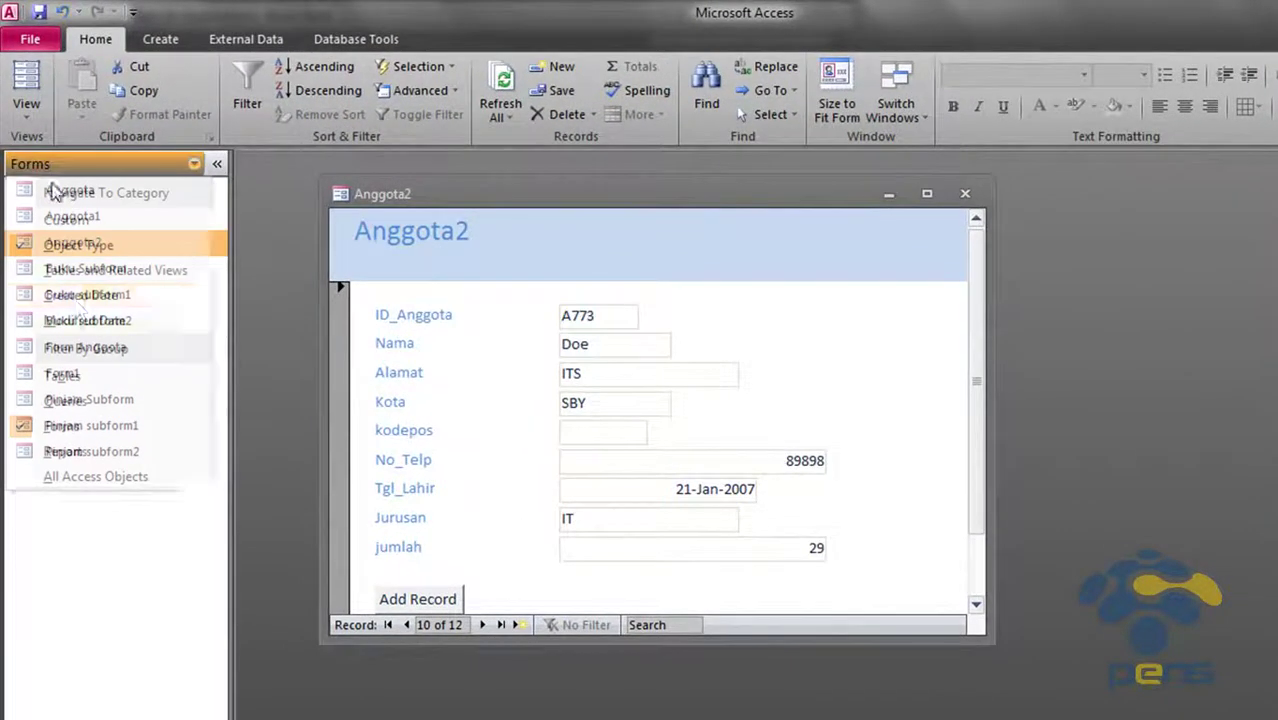
{"action": "left_click", "coordinate": [62, 374]}
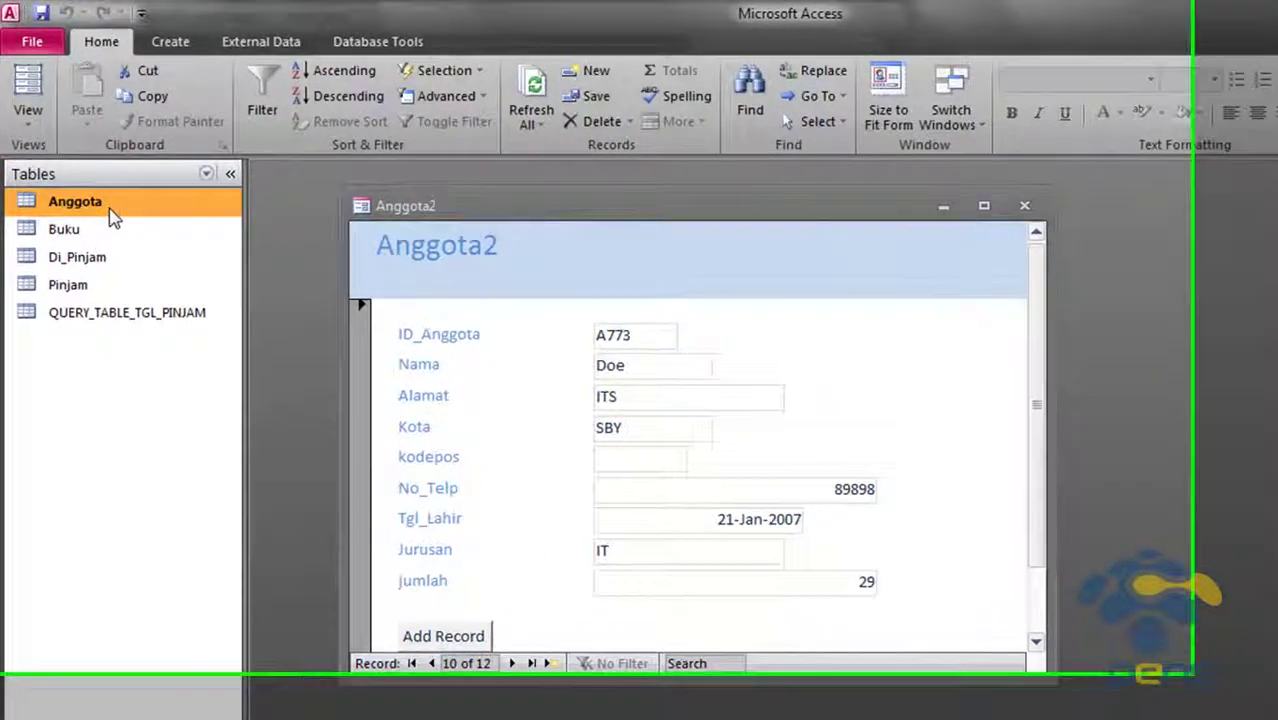
{"action": "double_click", "coordinate": [112, 214]}
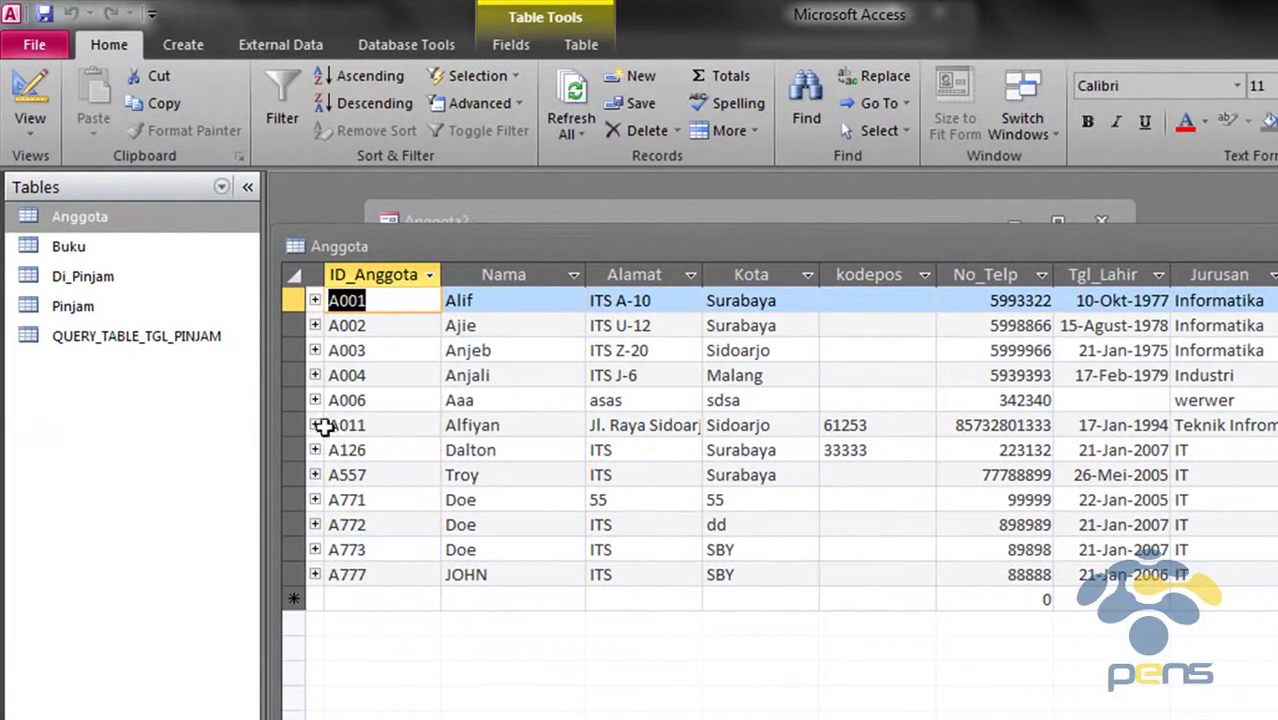
Check the A011 row's Nama, Kota, kodepos, Jurusan and jumlah values
{"action": "left_click", "coordinate": [398, 426]}
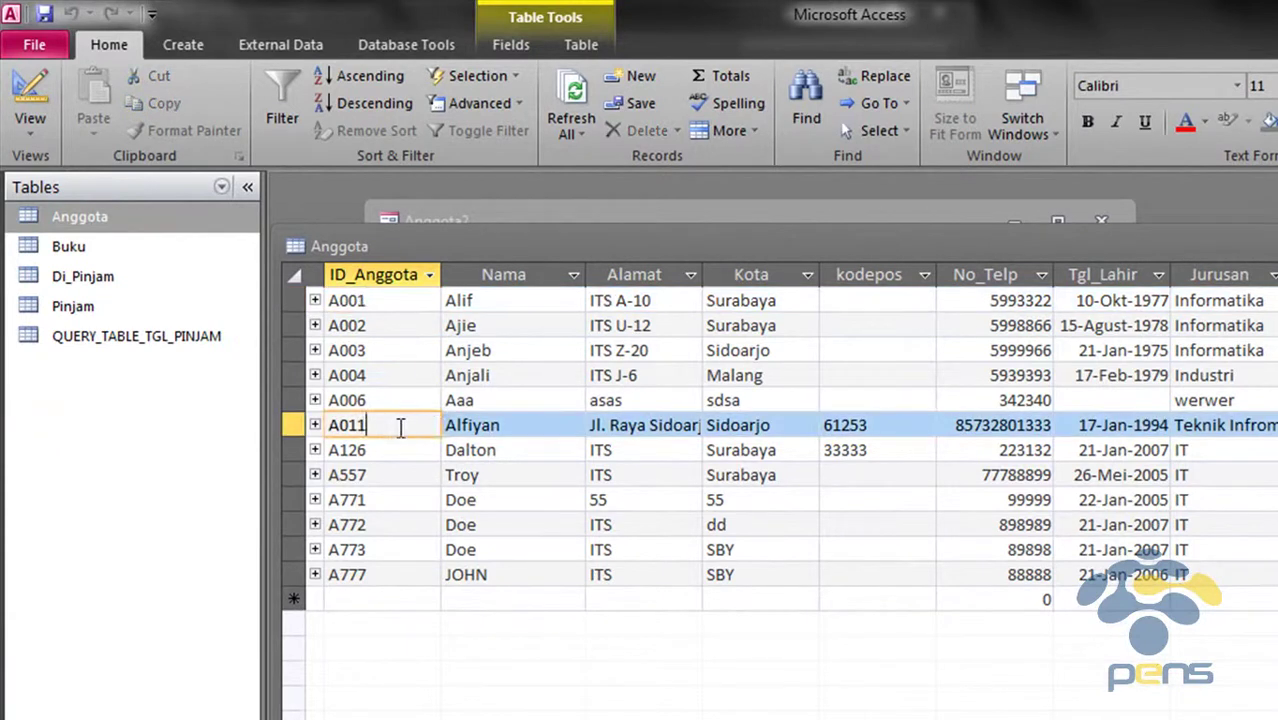
{"action": "left_click", "coordinate": [570, 428]}
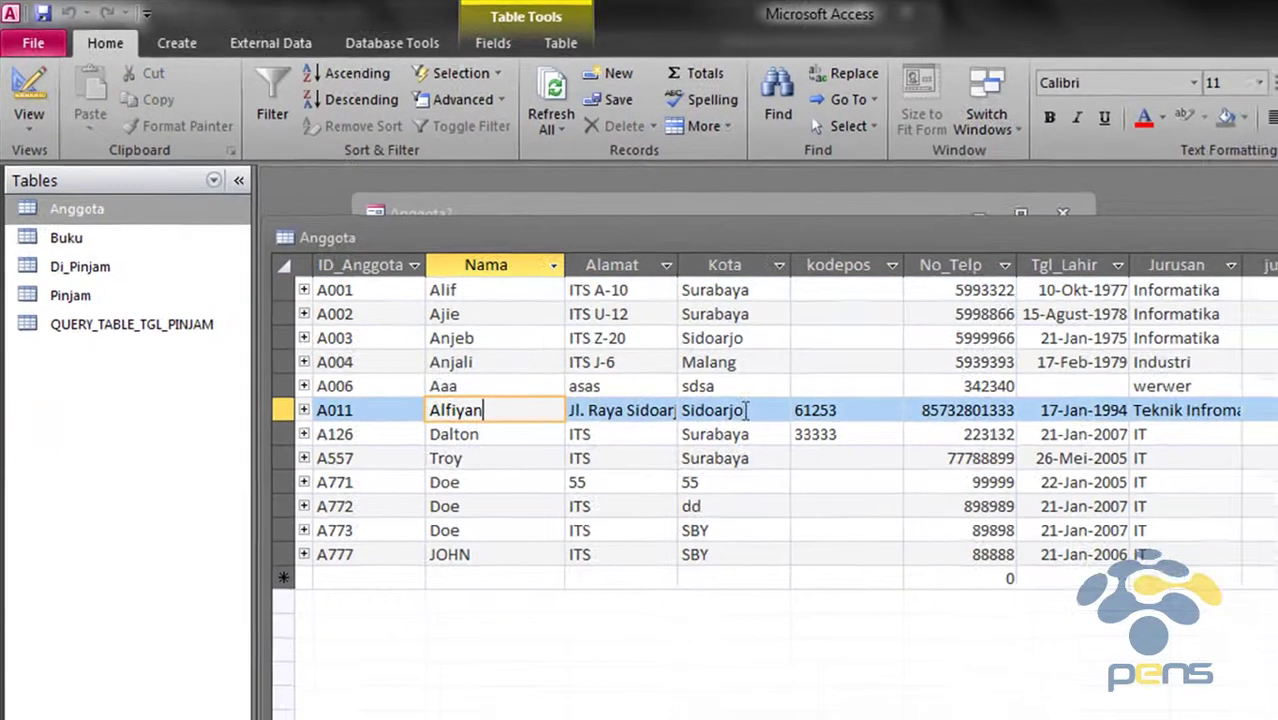
{"action": "left_click", "coordinate": [760, 426]}
{"action": "left_click", "coordinate": [700, 330]}
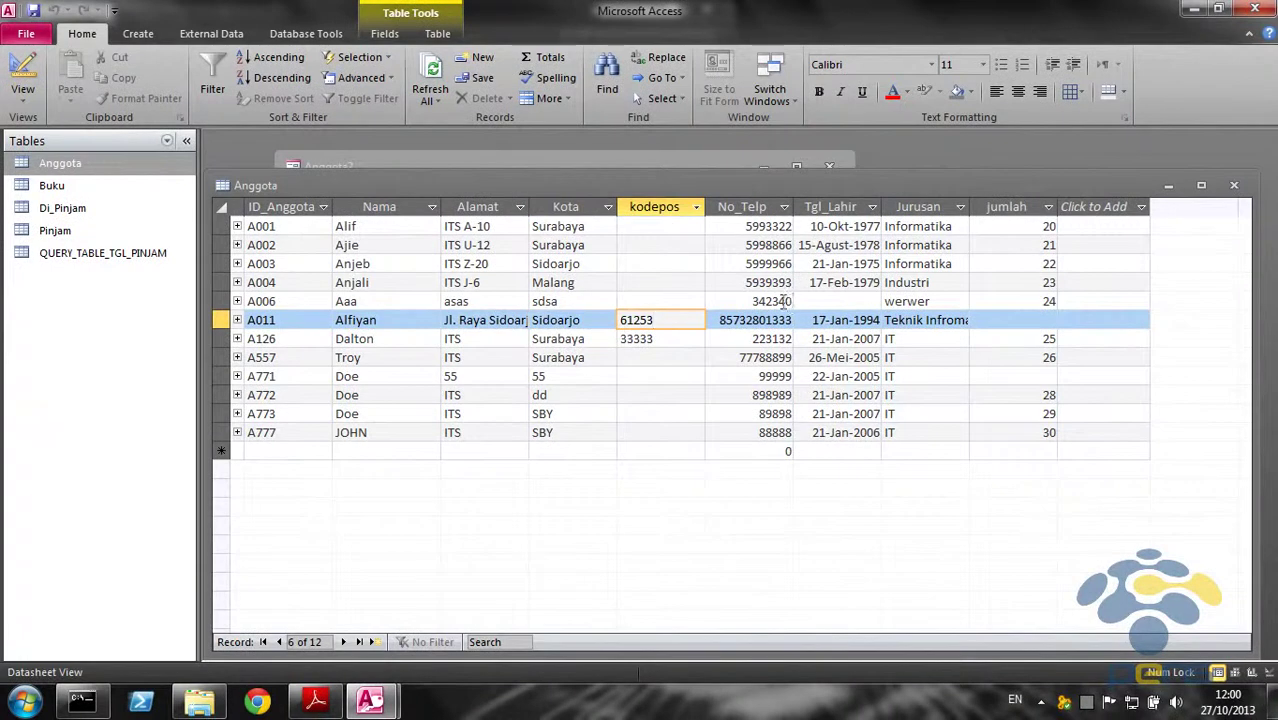
{"action": "left_click", "coordinate": [964, 320]}
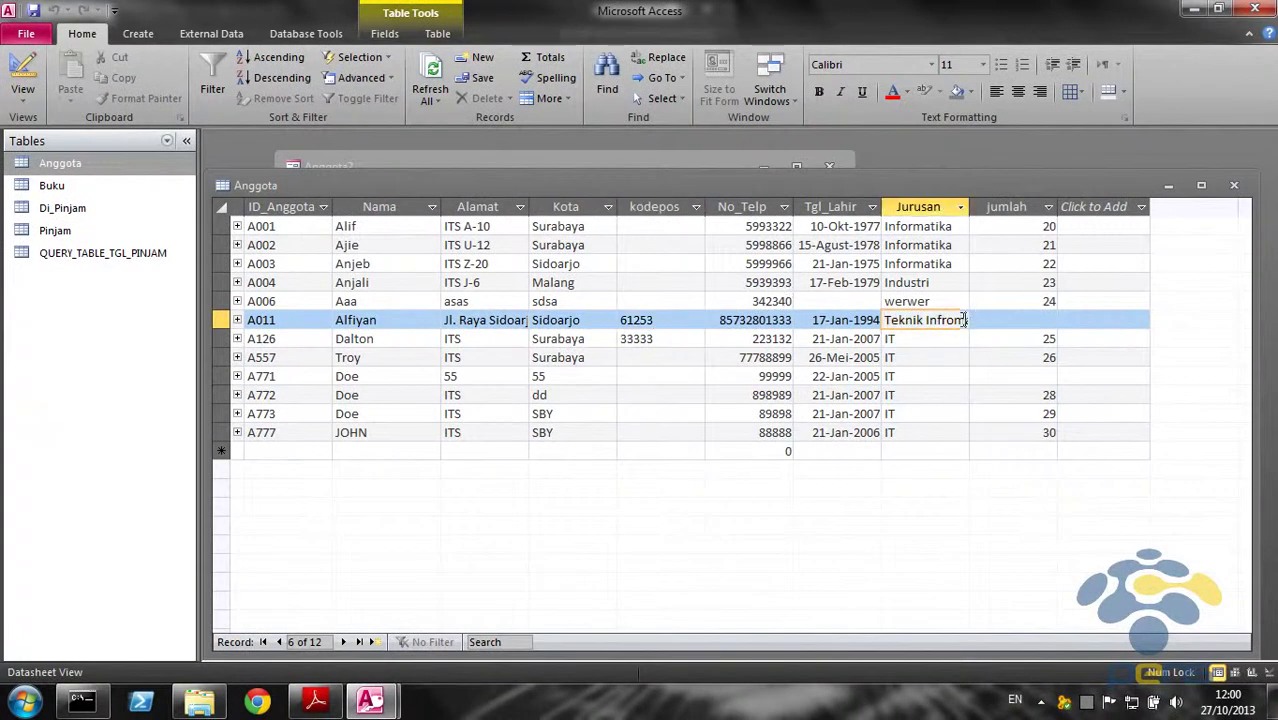
{"action": "left_click", "coordinate": [1039, 320]}
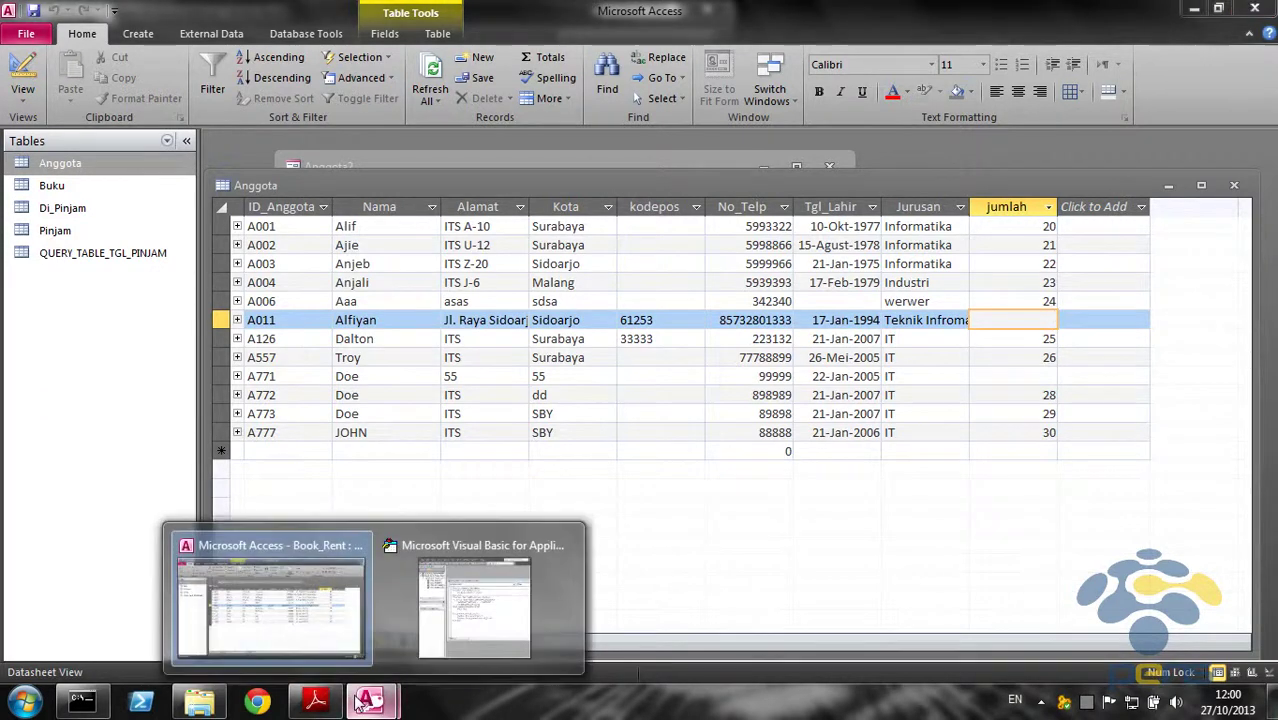
Bring up the PrakDB1-Bab 8.pdf handout and scroll to section 8.1.4
{"action": "left_click", "coordinate": [315, 700]}
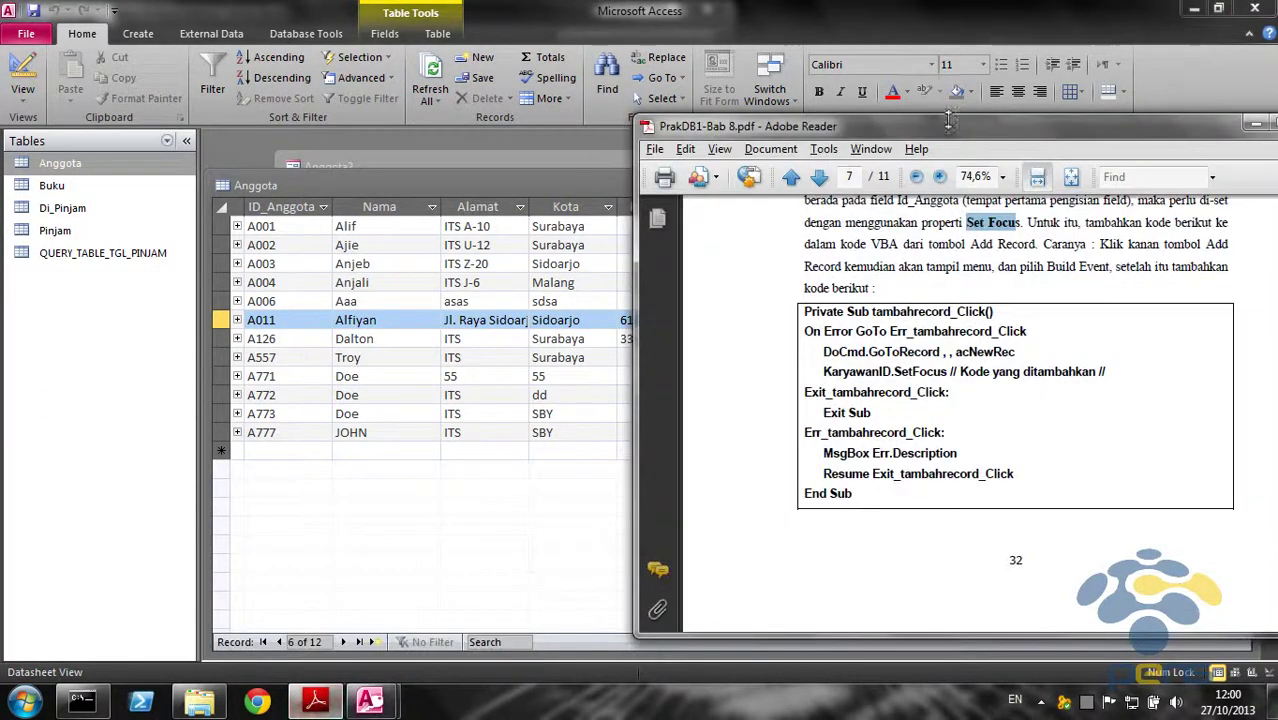
{"action": "left_click_drag", "start_coordinate": [948, 126], "coordinate": [778, 66]}
{"action": "scroll", "coordinate": [766, 383], "scroll_direction": "down", "scroll_amount": 10}
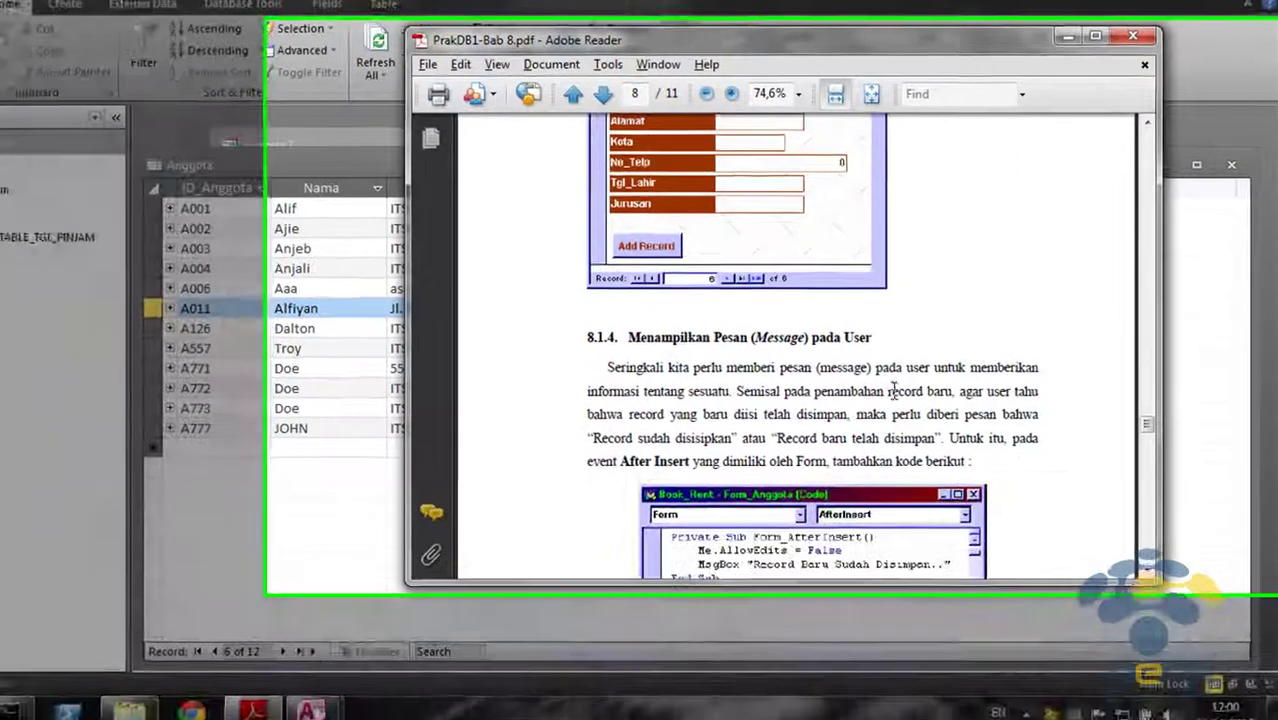
{"action": "scroll", "coordinate": [816, 280], "scroll_direction": "down", "scroll_amount": 4}
{"action": "scroll", "coordinate": [660, 380], "scroll_direction": "down", "scroll_amount": 1}
{"action": "scroll", "coordinate": [660, 380], "scroll_direction": "up", "scroll_amount": 1}
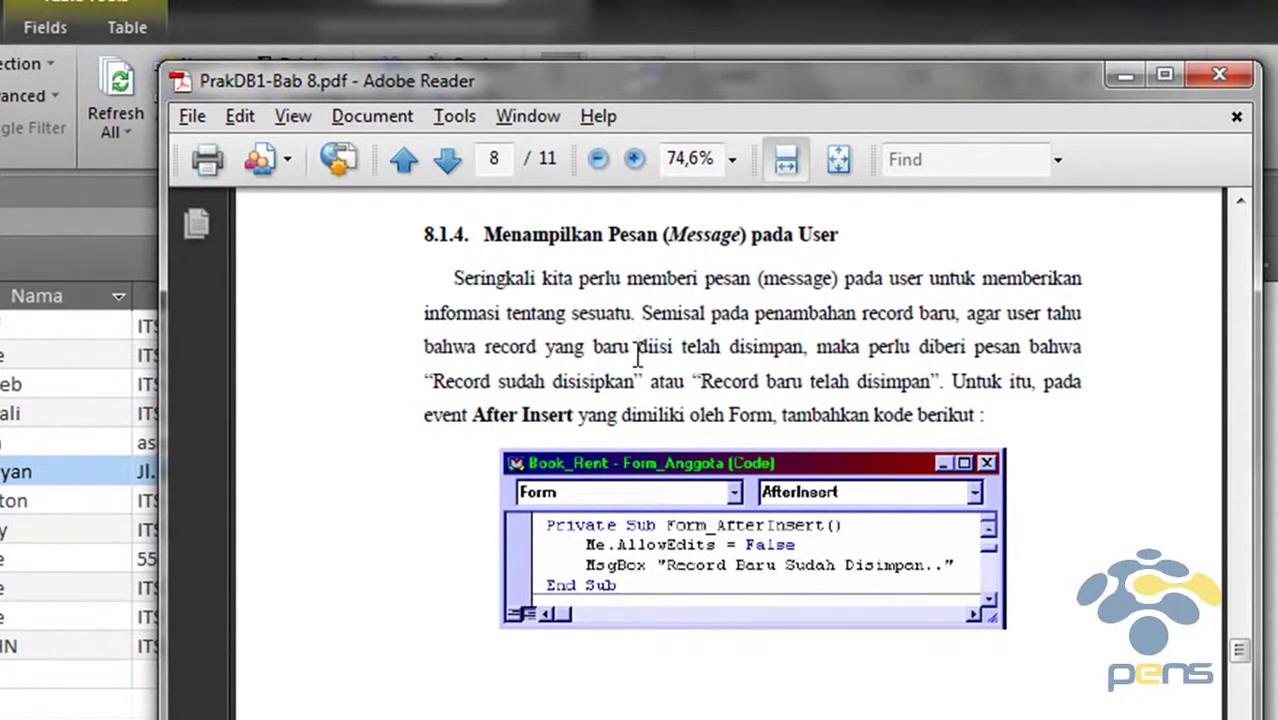
Highlight the After Insert saved-record passage, then maximize and restore the PDF window
{"action": "left_click_drag", "start_coordinate": [428, 313], "coordinate": [1072, 303]}
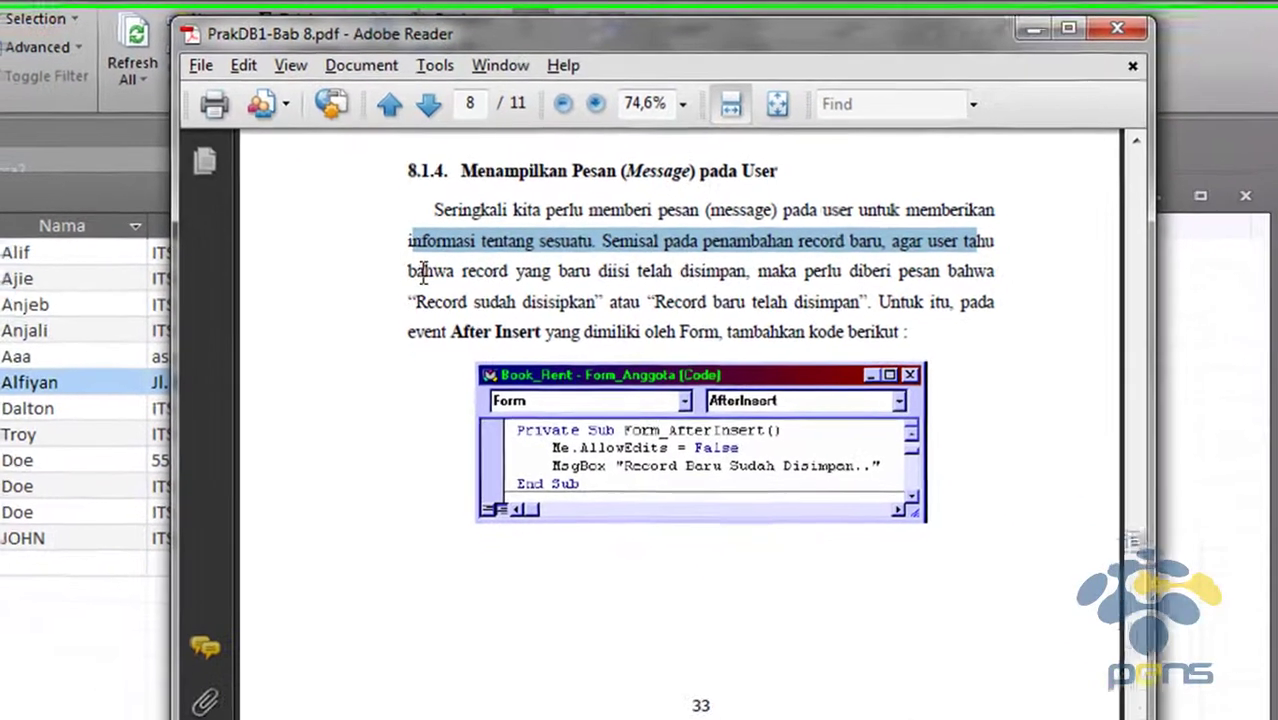
{"action": "left_click_drag", "start_coordinate": [425, 346], "coordinate": [528, 348]}
{"action": "left_click_drag", "start_coordinate": [492, 262], "coordinate": [766, 262]}
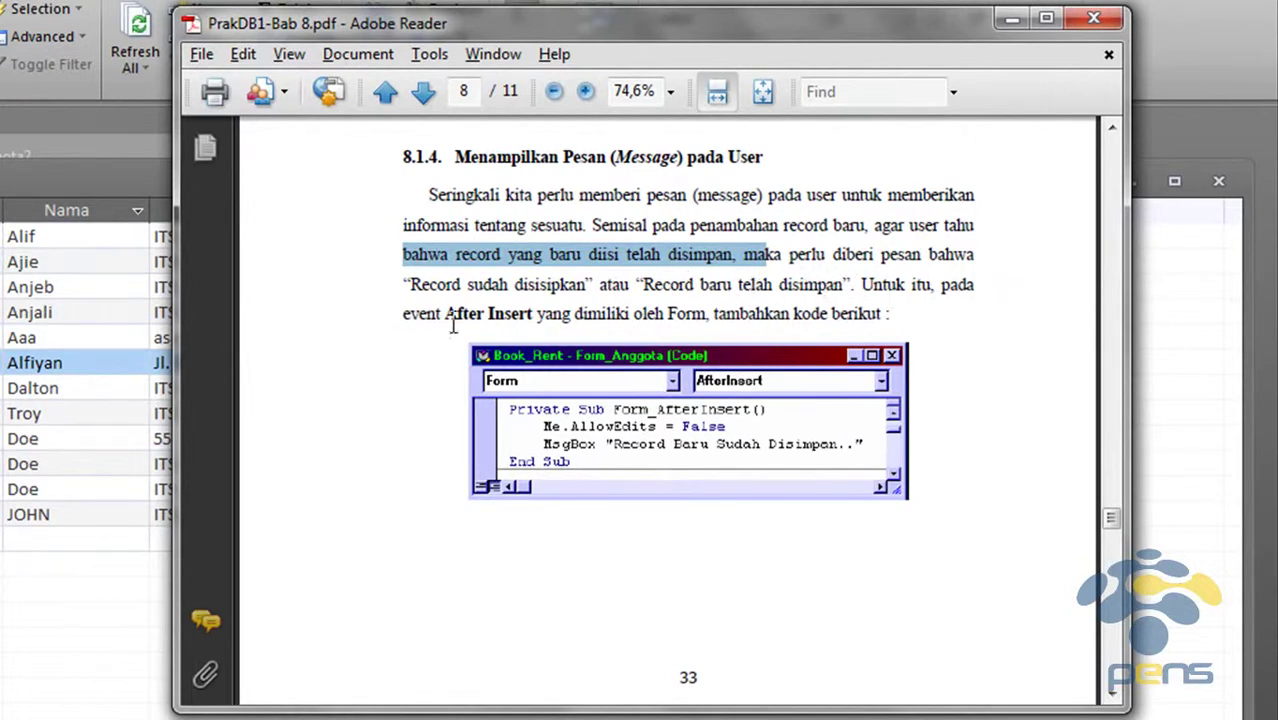
{"action": "left_click_drag", "start_coordinate": [445, 314], "coordinate": [537, 314]}
{"action": "left_click", "coordinate": [675, 307]}
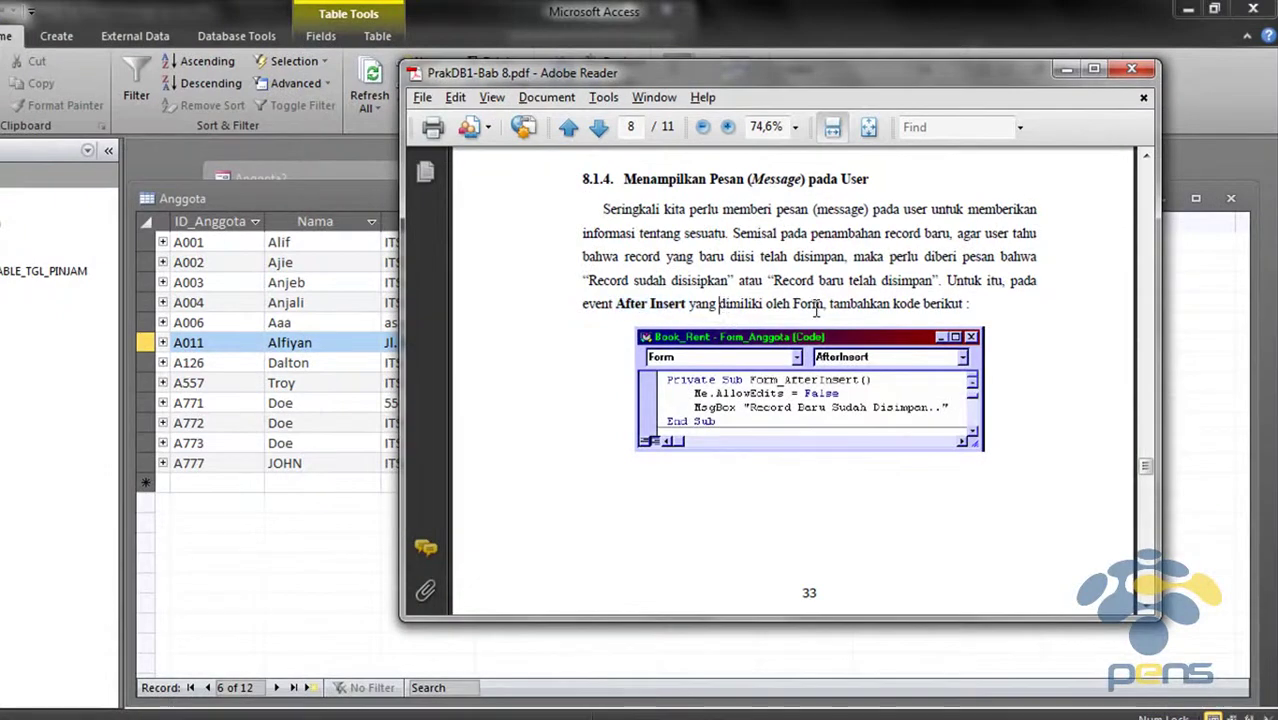
{"action": "double_click", "coordinate": [818, 76]}
{"action": "scroll", "coordinate": [456, 405], "scroll_direction": "down", "scroll_amount": 3}
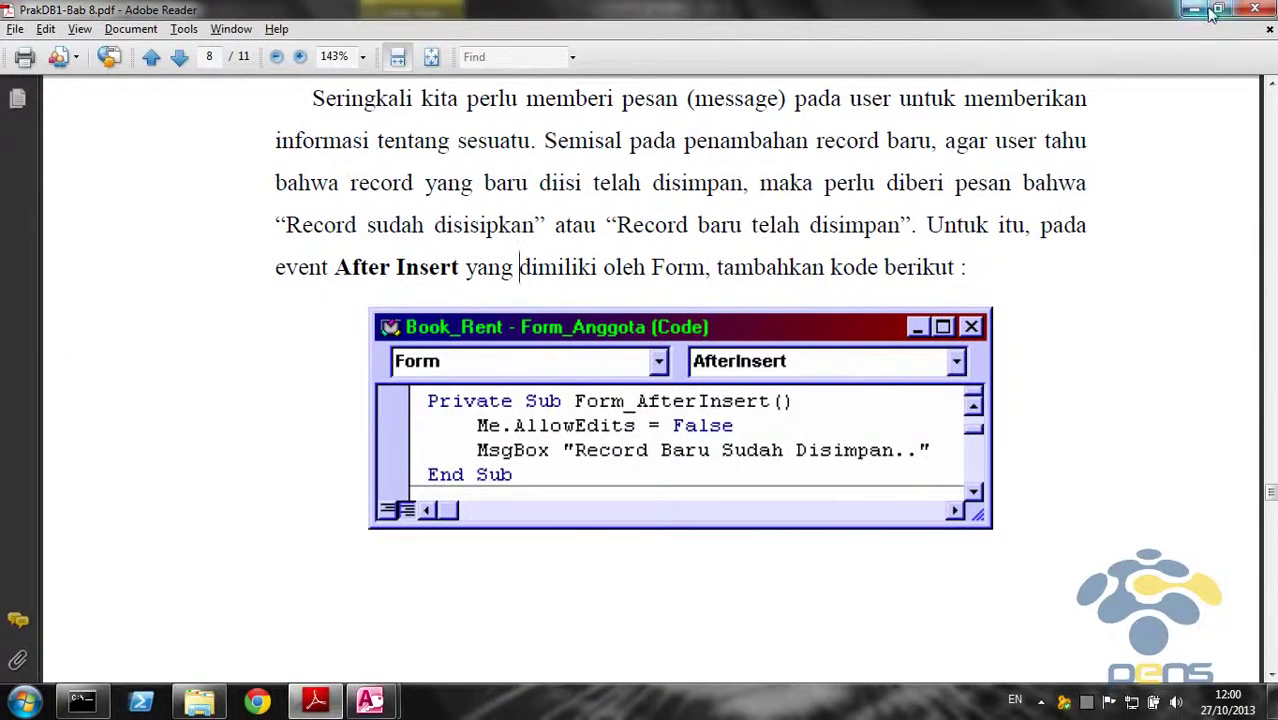
{"action": "left_click", "coordinate": [1218, 9]}
Switch the Anggota2 form to Design View
{"action": "left_click", "coordinate": [81, 138]}
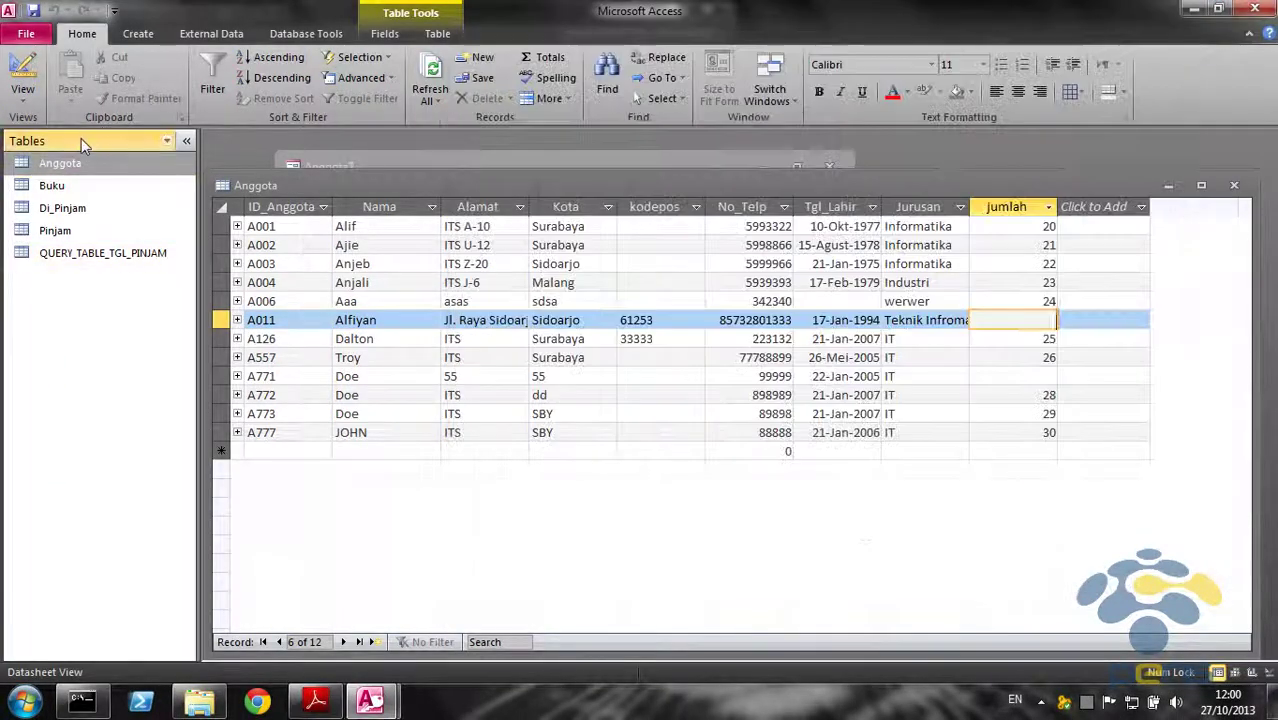
{"action": "left_click", "coordinate": [81, 138]}
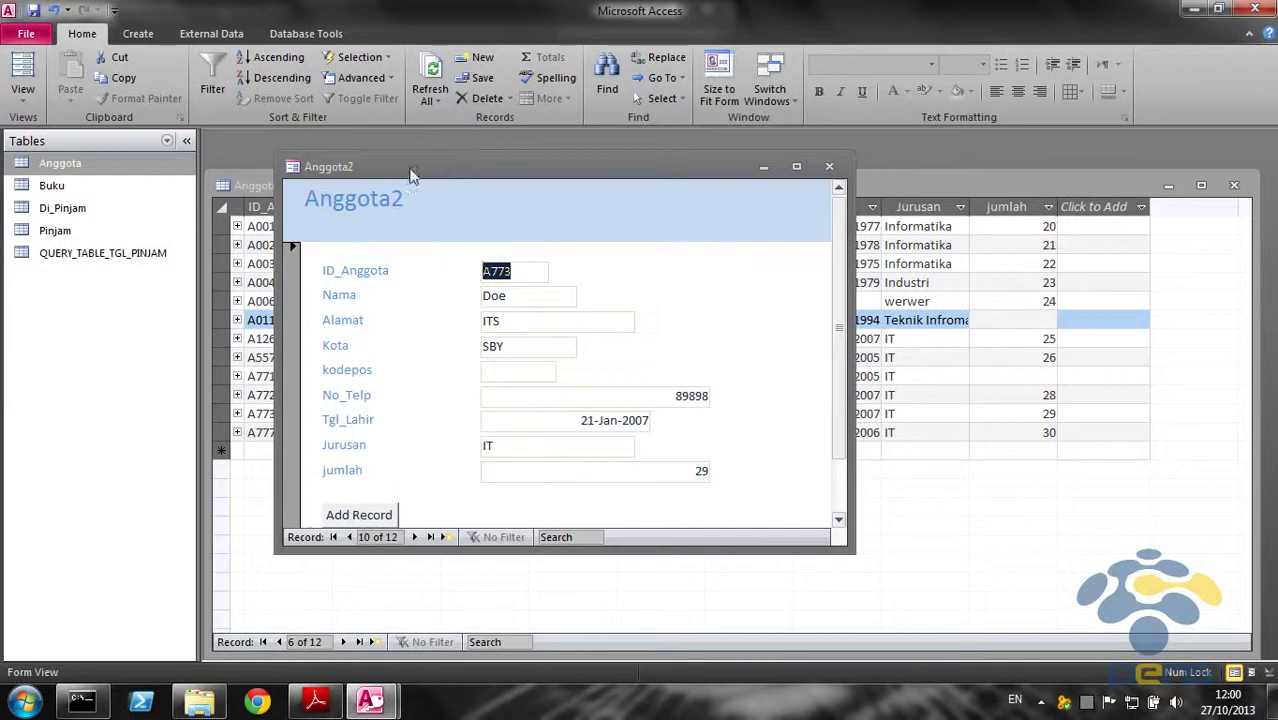
{"action": "left_click", "coordinate": [30, 88]}
{"action": "left_click", "coordinate": [57, 213]}
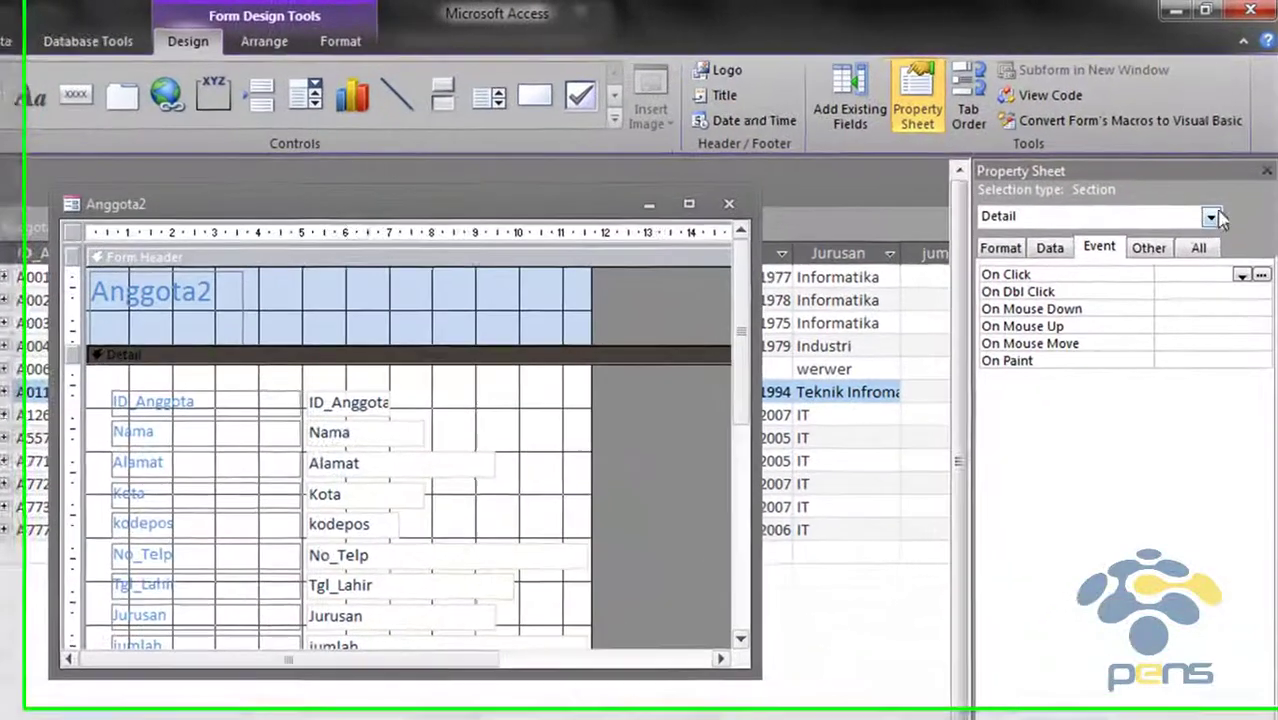
Select Form in the Property Sheet and choose Code Builder for its After Insert event
{"action": "left_click", "coordinate": [1222, 176]}
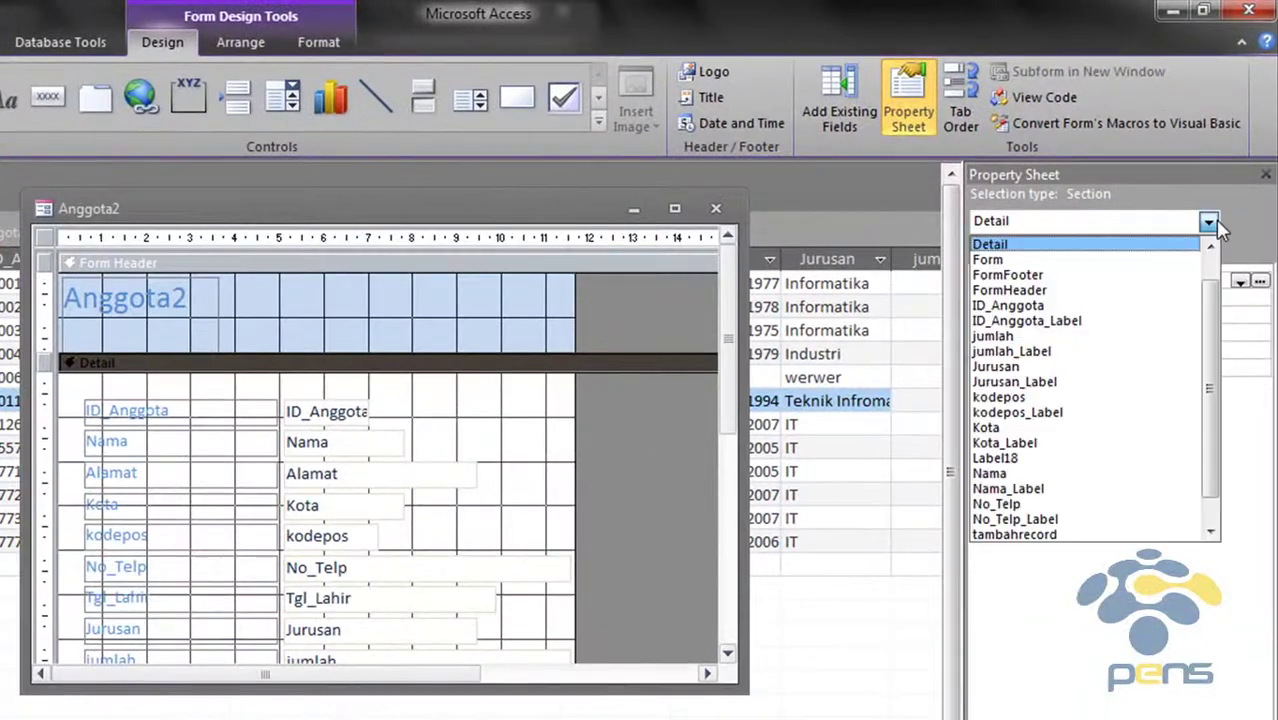
{"action": "left_click", "coordinate": [1143, 259]}
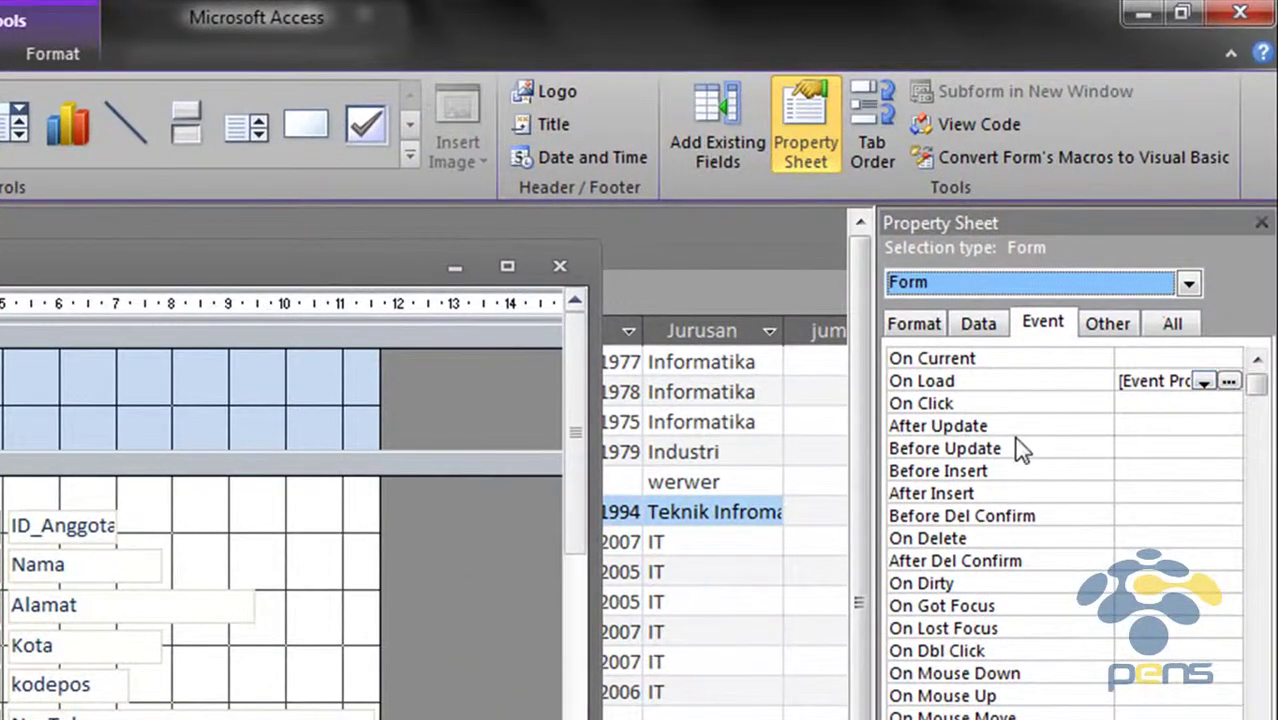
{"action": "left_click", "coordinate": [1130, 493]}
{"action": "left_click", "coordinate": [1228, 493]}
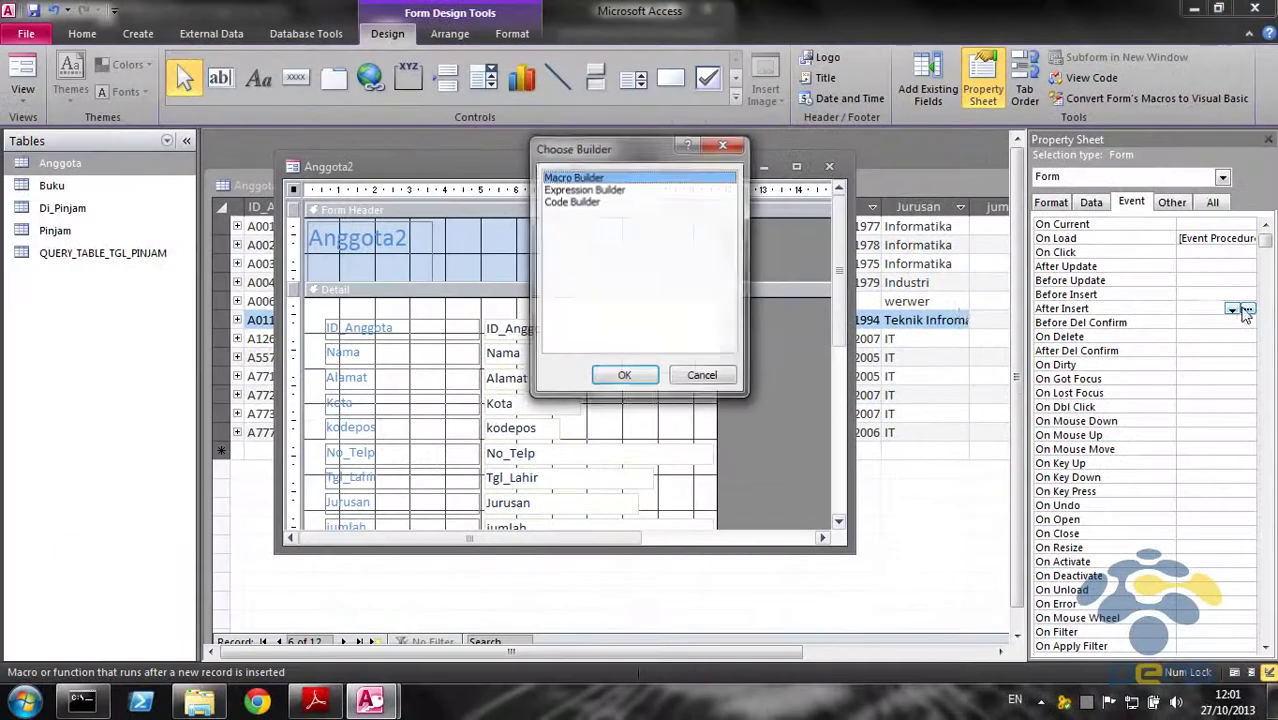
{"action": "left_click", "coordinate": [650, 201]}
Confirm Code Builder, then set the PDF to 100% zoom beside the VBA code window
{"action": "left_click", "coordinate": [640, 376]}
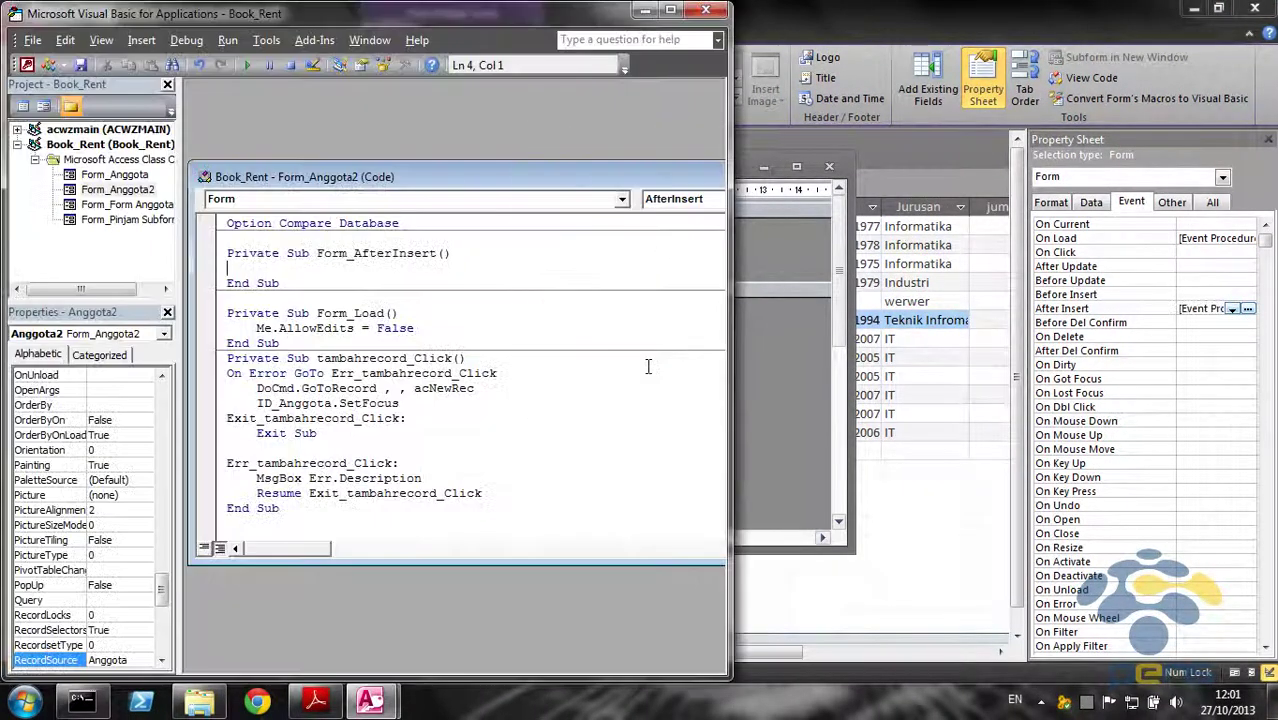
{"action": "mouse_move", "coordinate": [370, 700]}
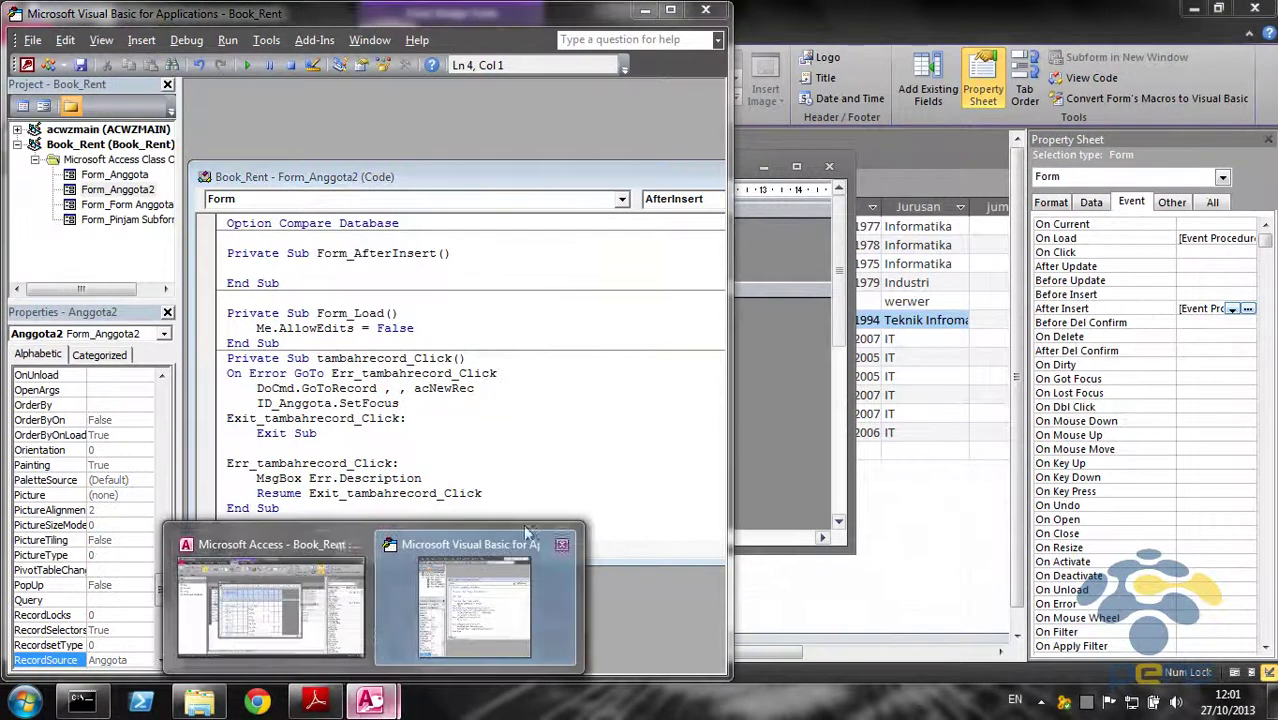
{"action": "left_click", "coordinate": [316, 700]}
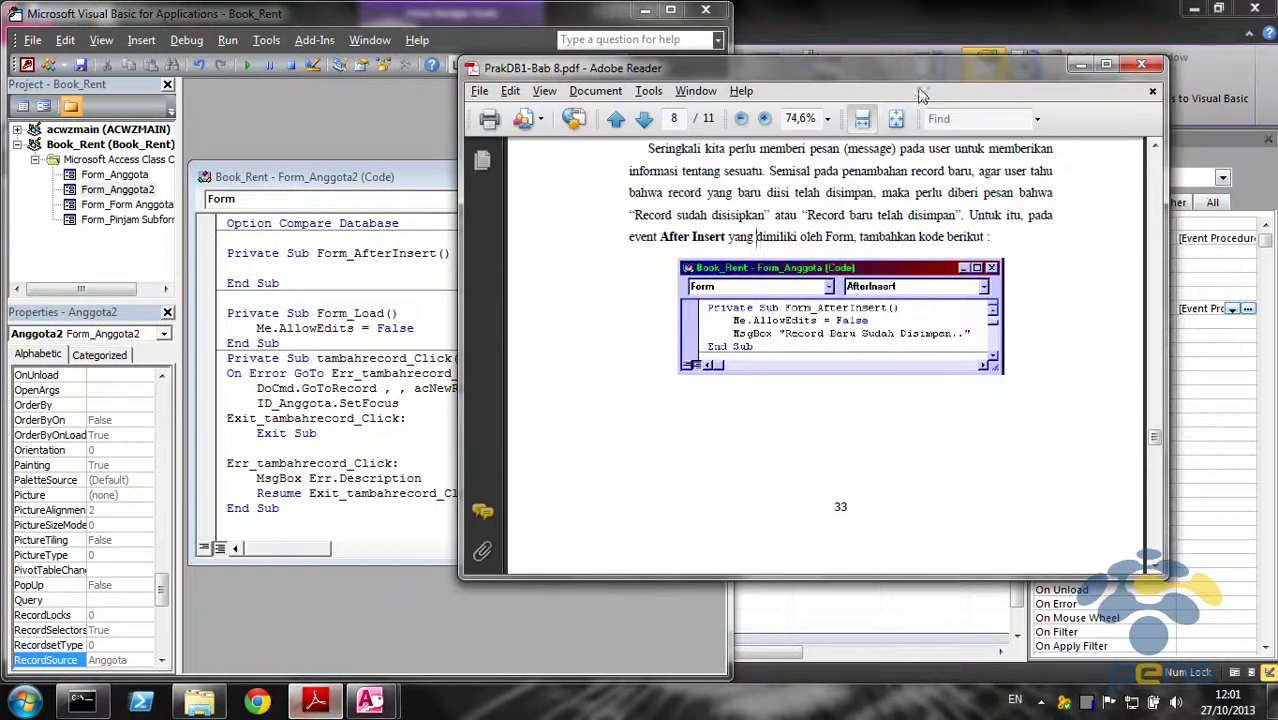
{"action": "left_click_drag", "start_coordinate": [790, 68], "coordinate": [950, 20]}
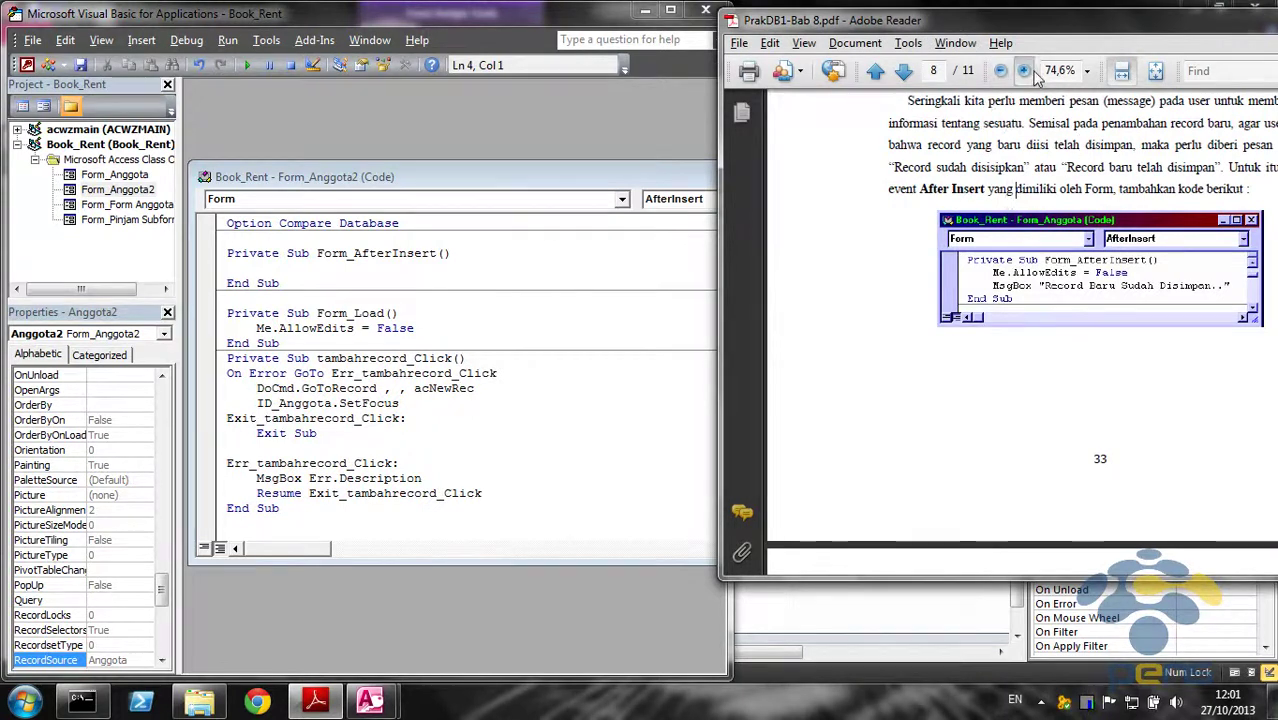
{"action": "left_click", "coordinate": [1024, 70]}
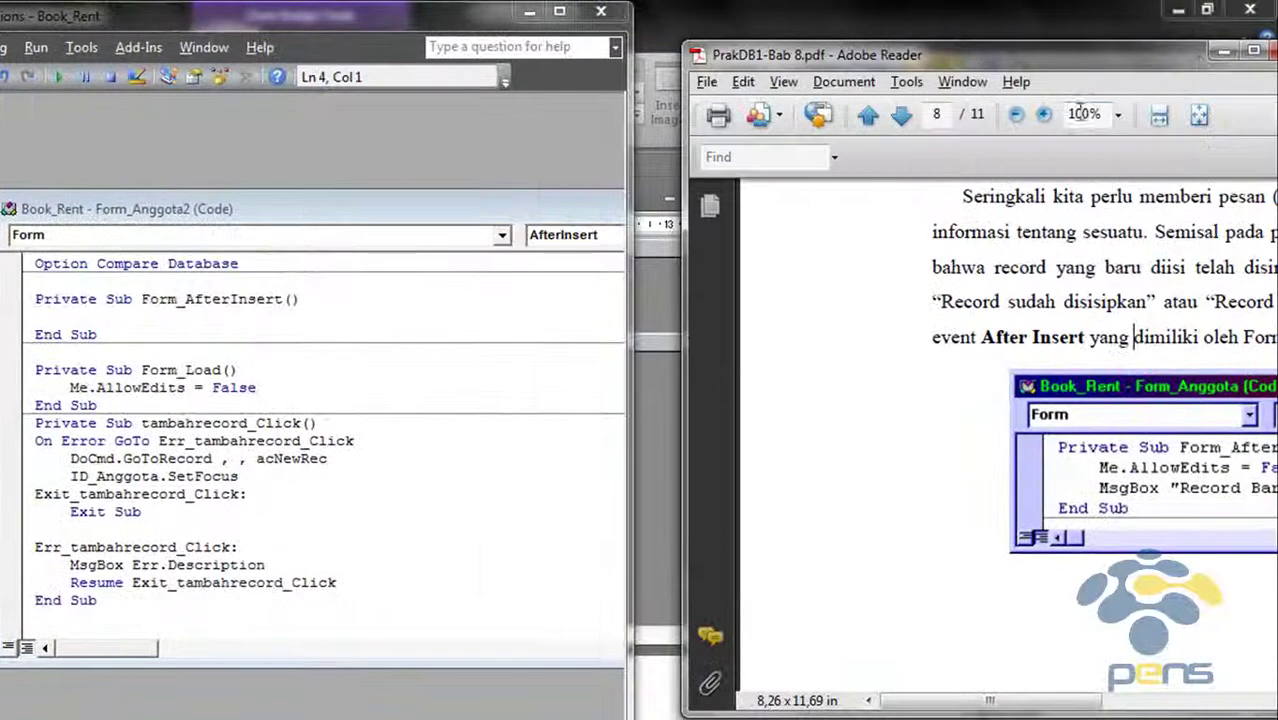
{"action": "left_click_drag", "start_coordinate": [1150, 52], "coordinate": [1012, 36]}
{"action": "left_click_drag", "start_coordinate": [960, 684], "coordinate": [1018, 685]}
{"action": "left_click", "coordinate": [610, 432]}
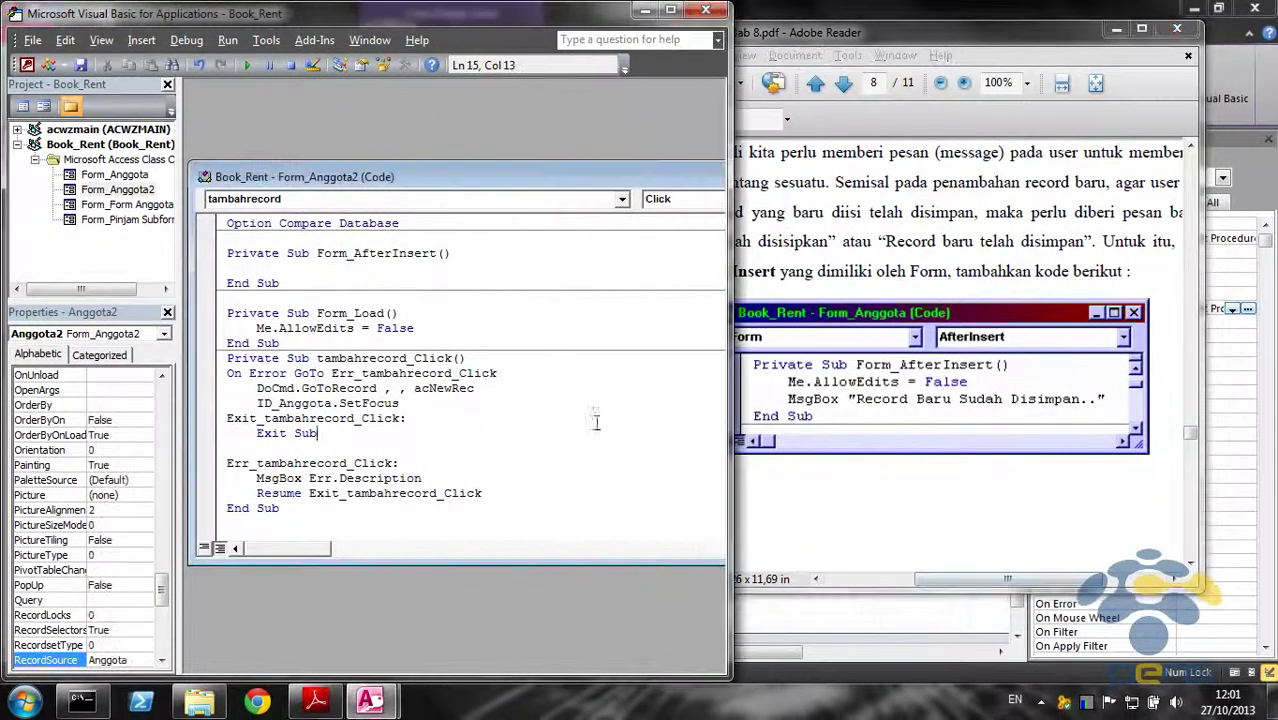
Add Me.AllowEdits = False inside Form_AfterInsert
{"action": "left_click", "coordinate": [400, 268]}
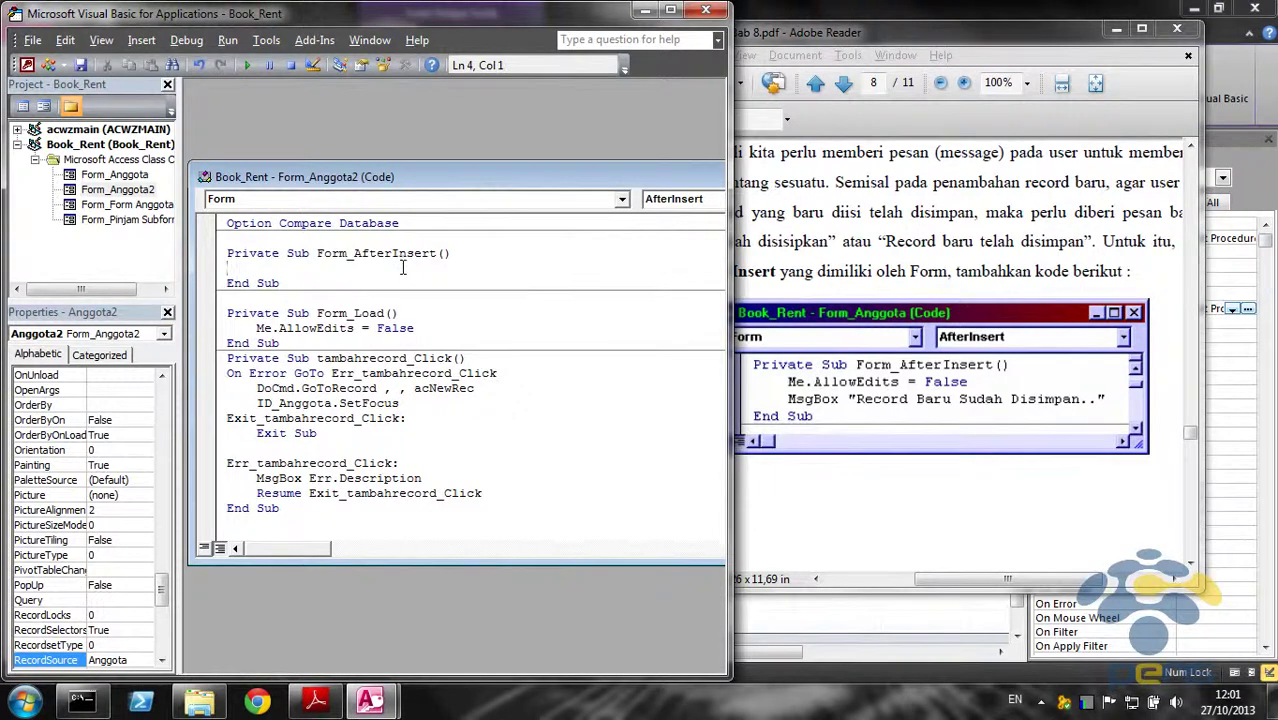
{"action": "type", "text": "Me.All"}
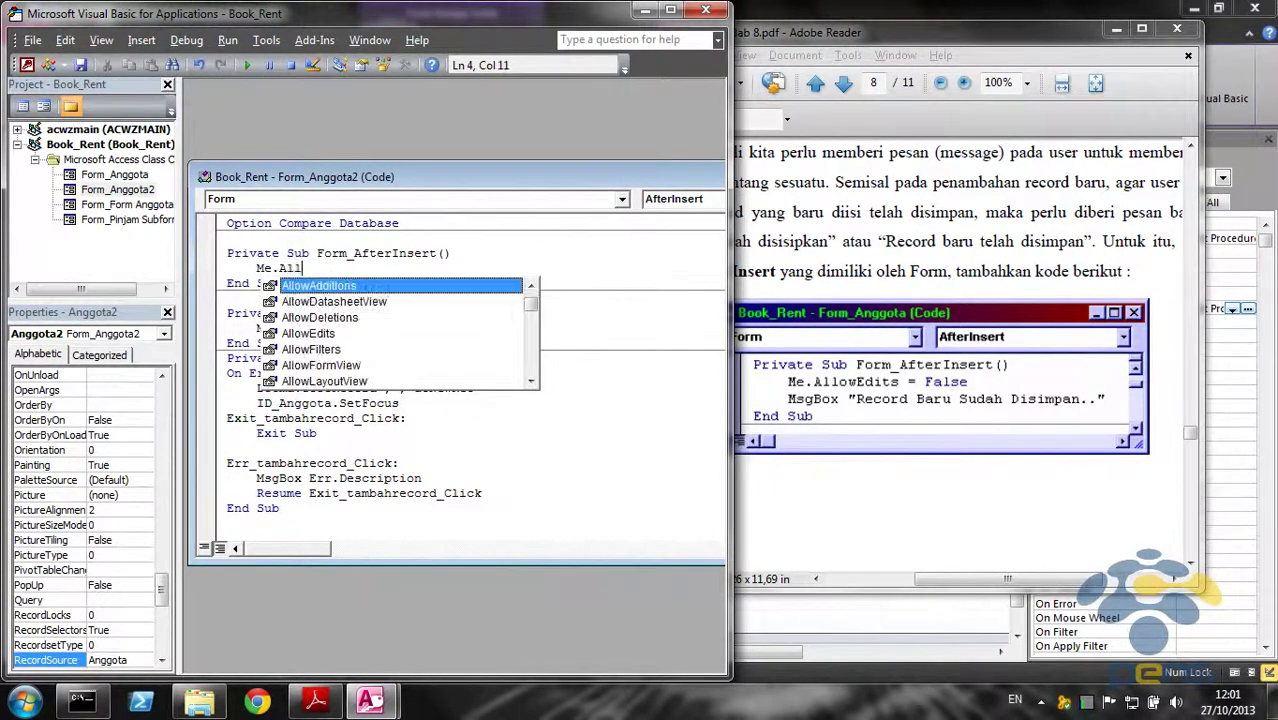
{"action": "type", "text": "o"}
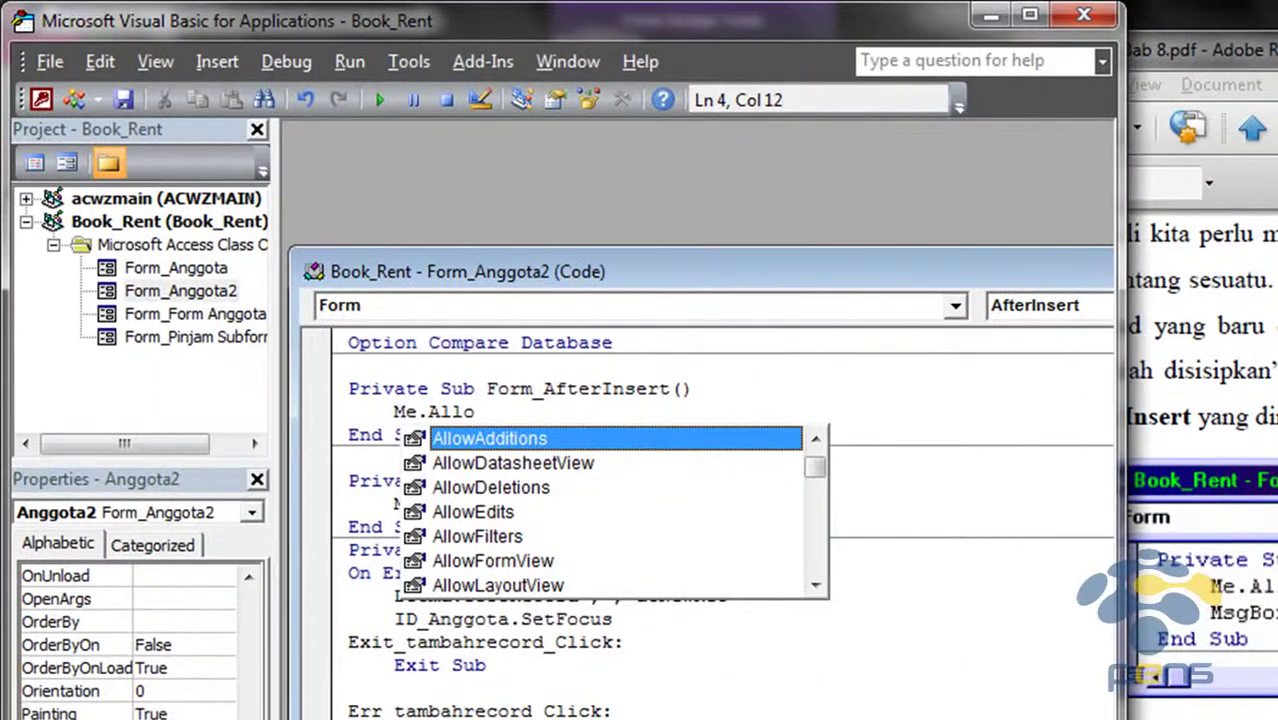
{"action": "type", "text": "wE"}
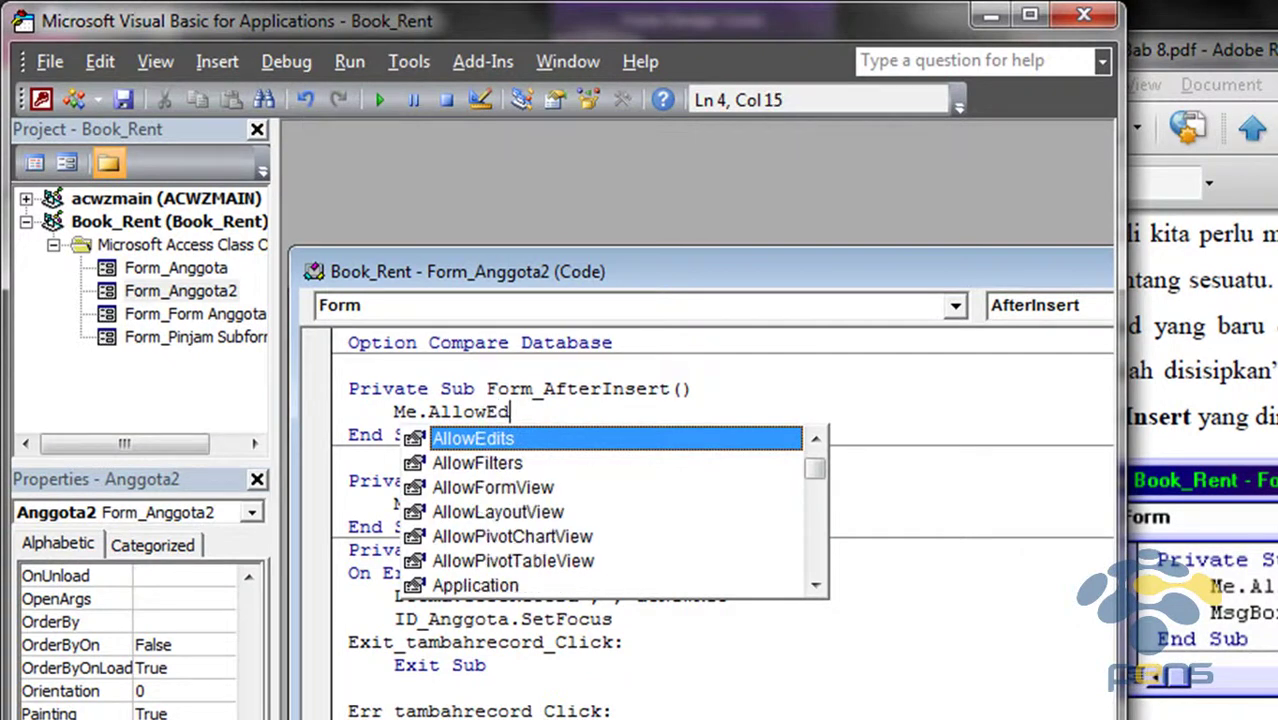
{"action": "type", "text": "d"}
{"action": "key", "text": "Return"}
{"action": "key", "text": "BackSpace"}
{"action": "key", "text": "BackSpace"}
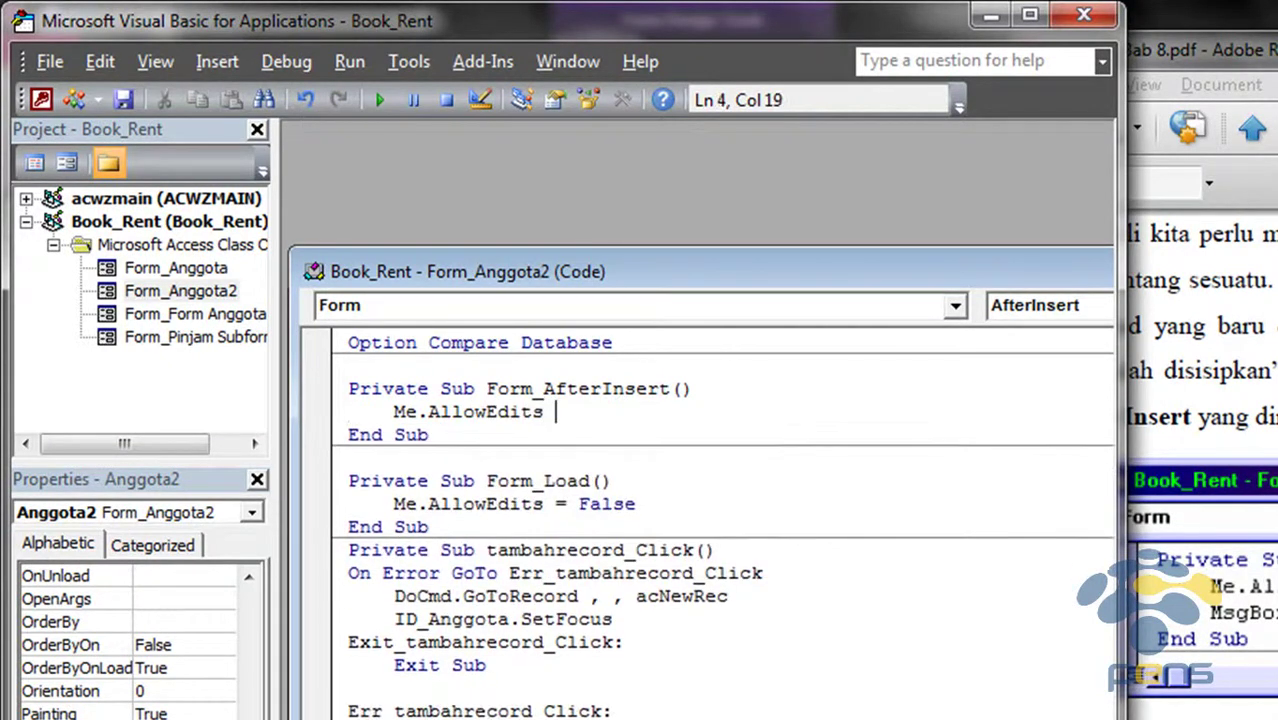
{"action": "key", "text": "BackSpace"}
{"action": "key", "text": "BackSpace"}
{"action": "key", "text": "BackSpace"}
{"action": "type", "text": "= F"}
{"action": "key", "text": "Return"}
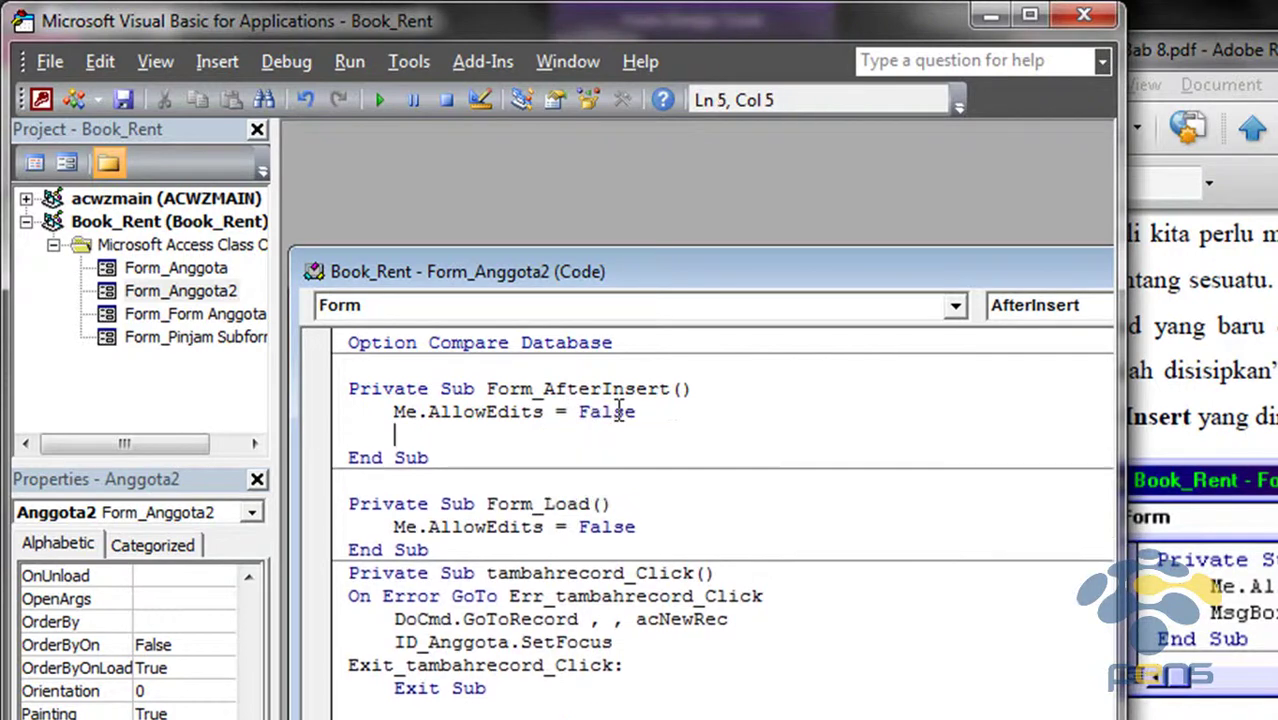
Add a MsgBox line showing "Record baru berhasil disimpan..."
{"action": "type", "text": "Masd"}
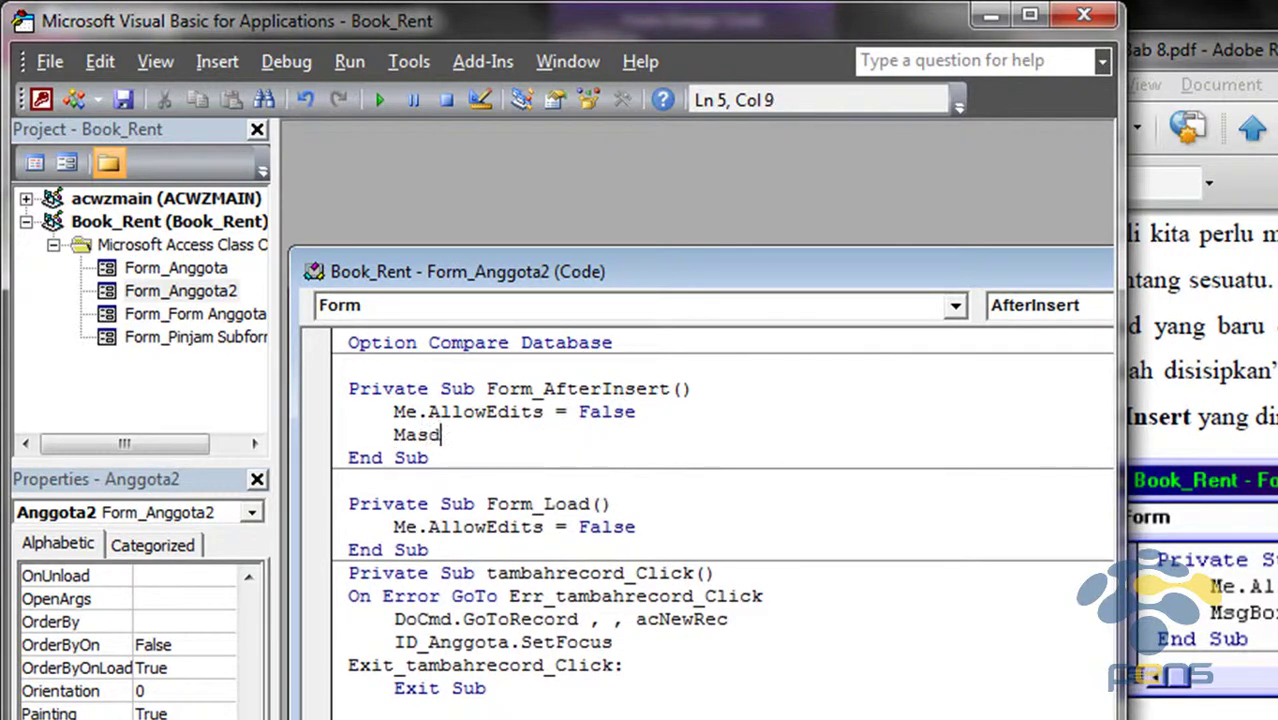
{"action": "type", "text": "sgBox"}
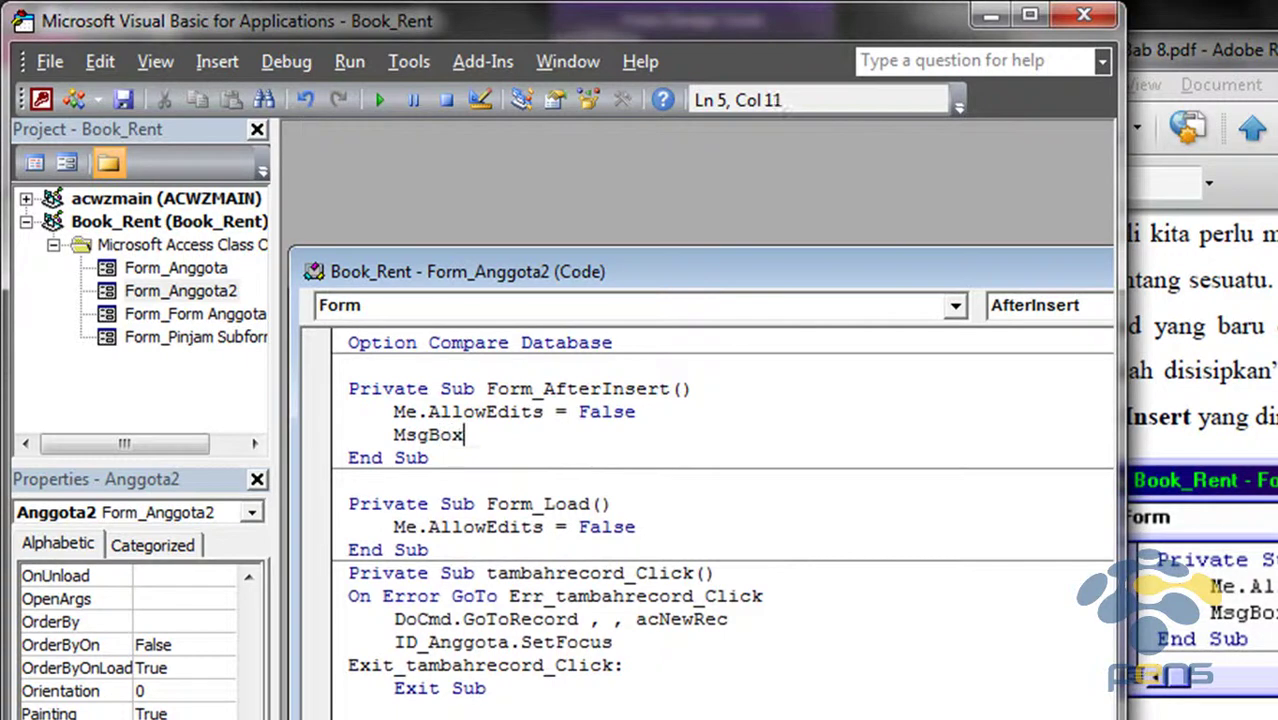
{"action": "type", "text": " \"\"Record baru berhasil di"}
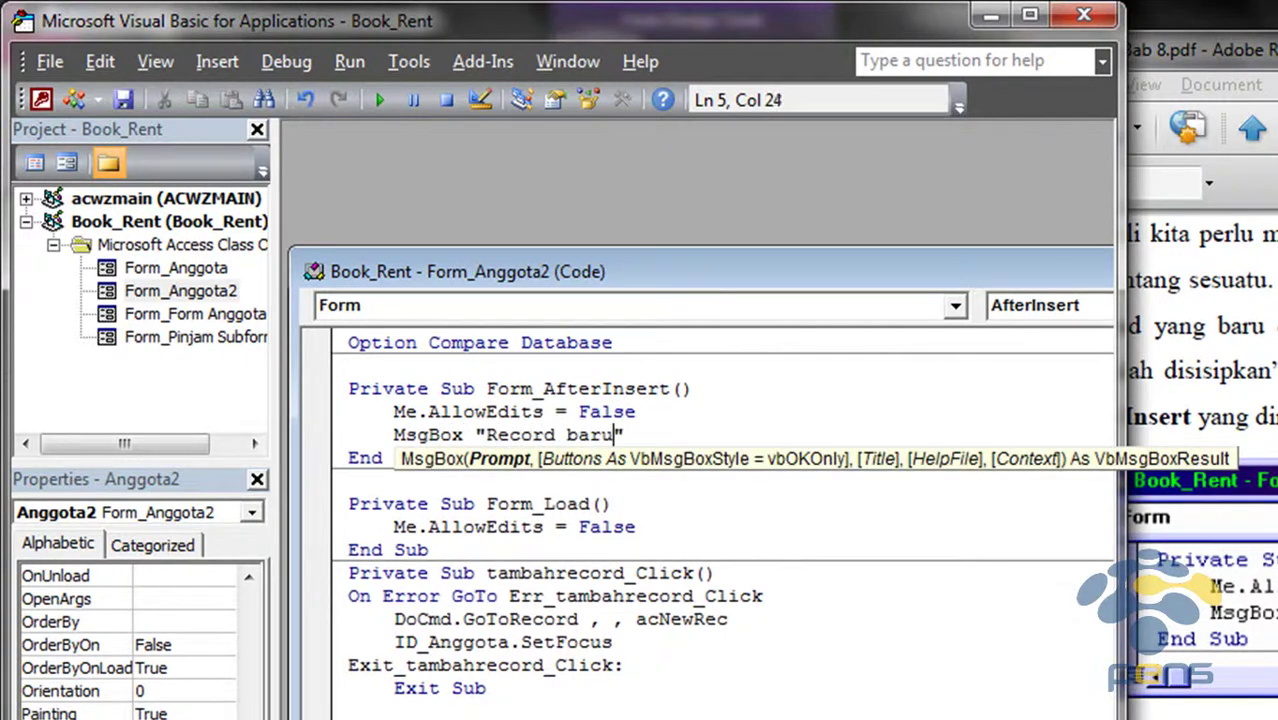
{"action": "type", "text": "simpan..."}
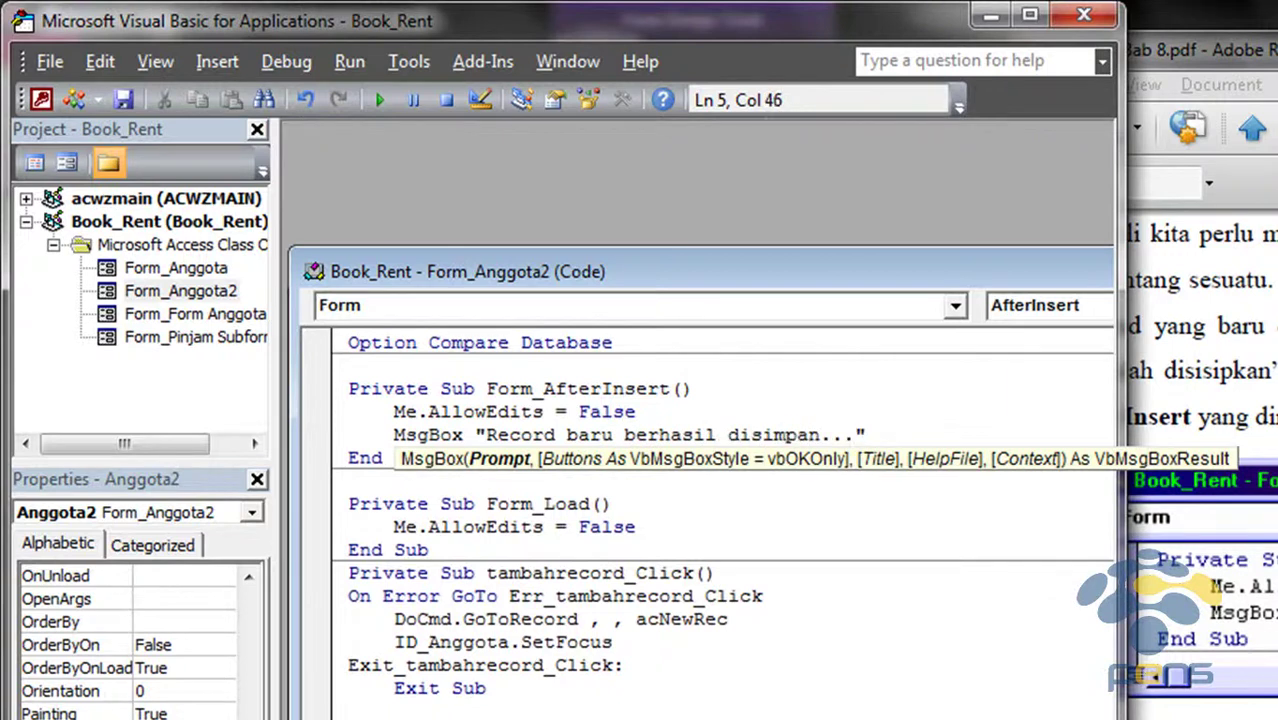
{"action": "scroll", "coordinate": [371, 390], "scroll_direction": "down", "scroll_amount": 1}
{"action": "left_click", "coordinate": [590, 411]}
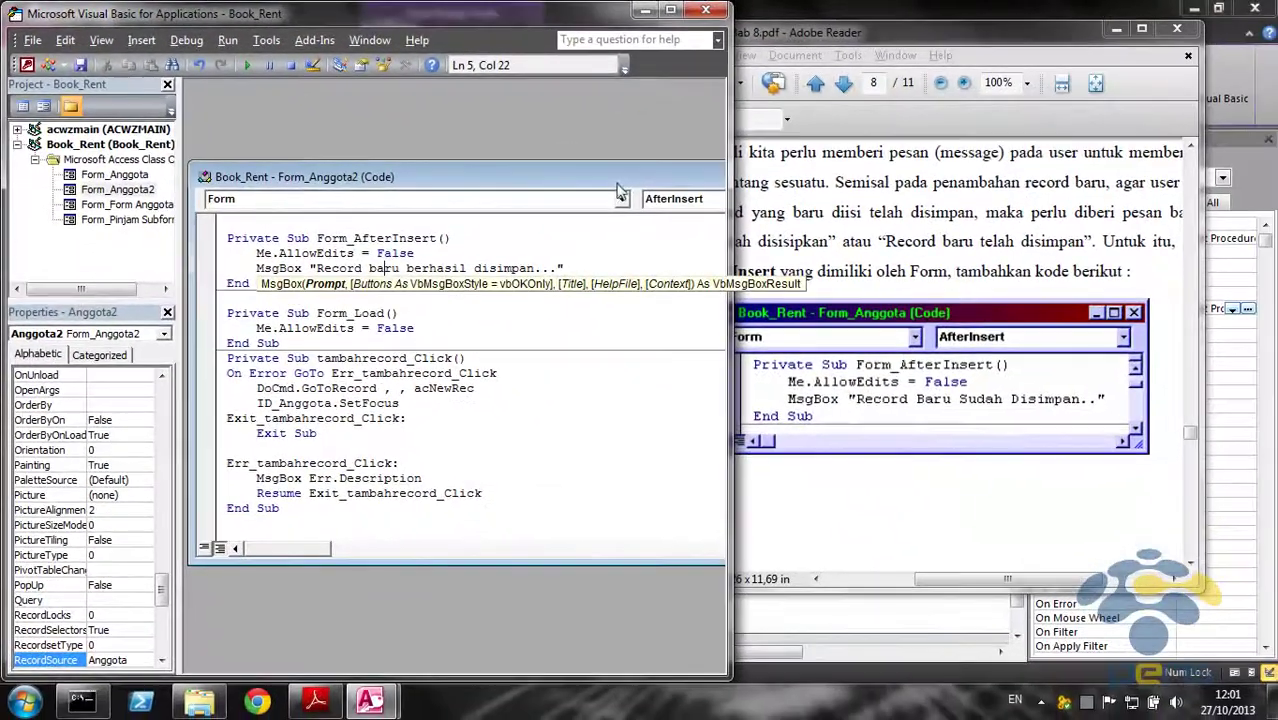
View page 9's saved-record message example fitted to the window, then return to Access
{"action": "left_click", "coordinate": [990, 80]}
{"action": "scroll", "coordinate": [943, 357], "scroll_direction": "down", "scroll_amount": 10}
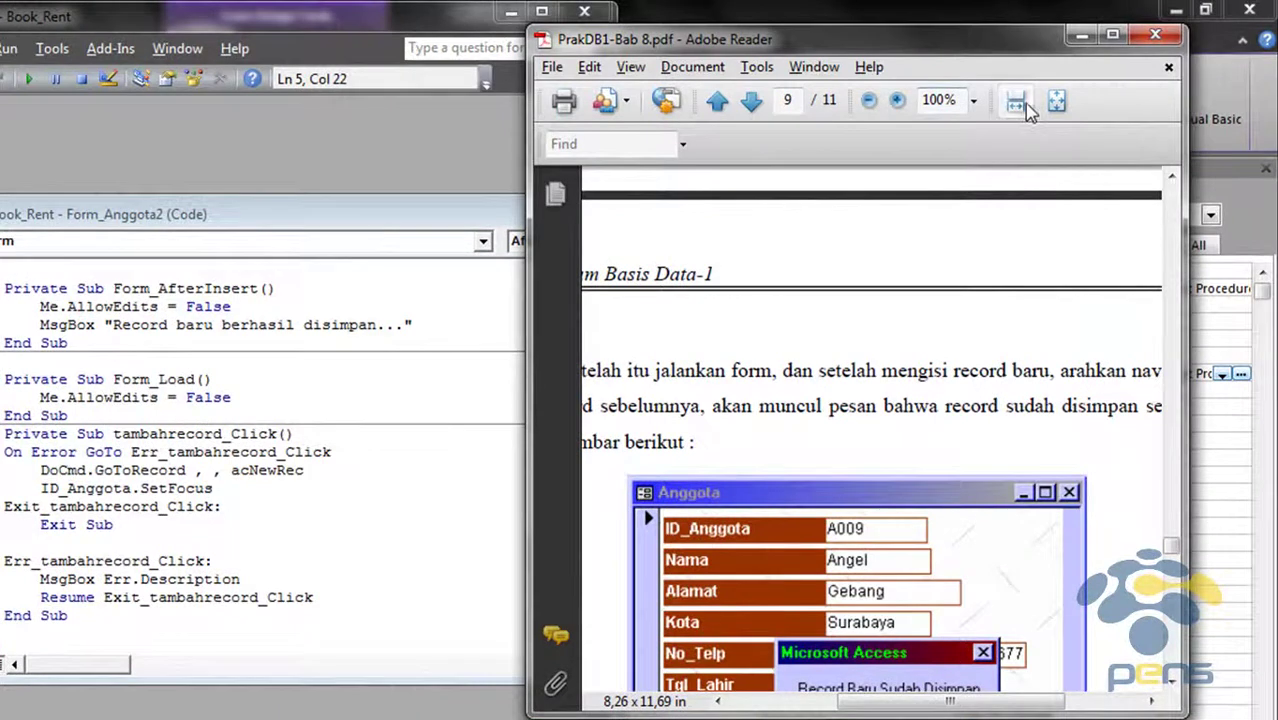
{"action": "left_click", "coordinate": [1038, 95]}
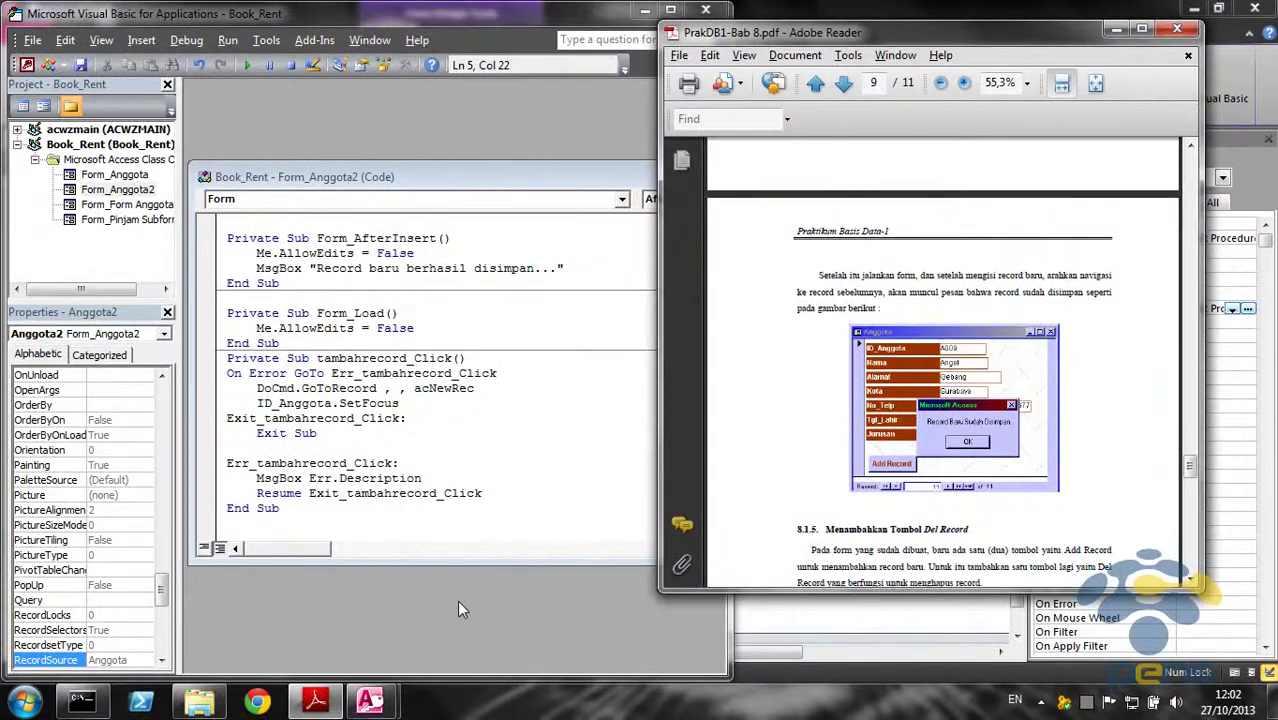
{"action": "left_click", "coordinate": [370, 700]}
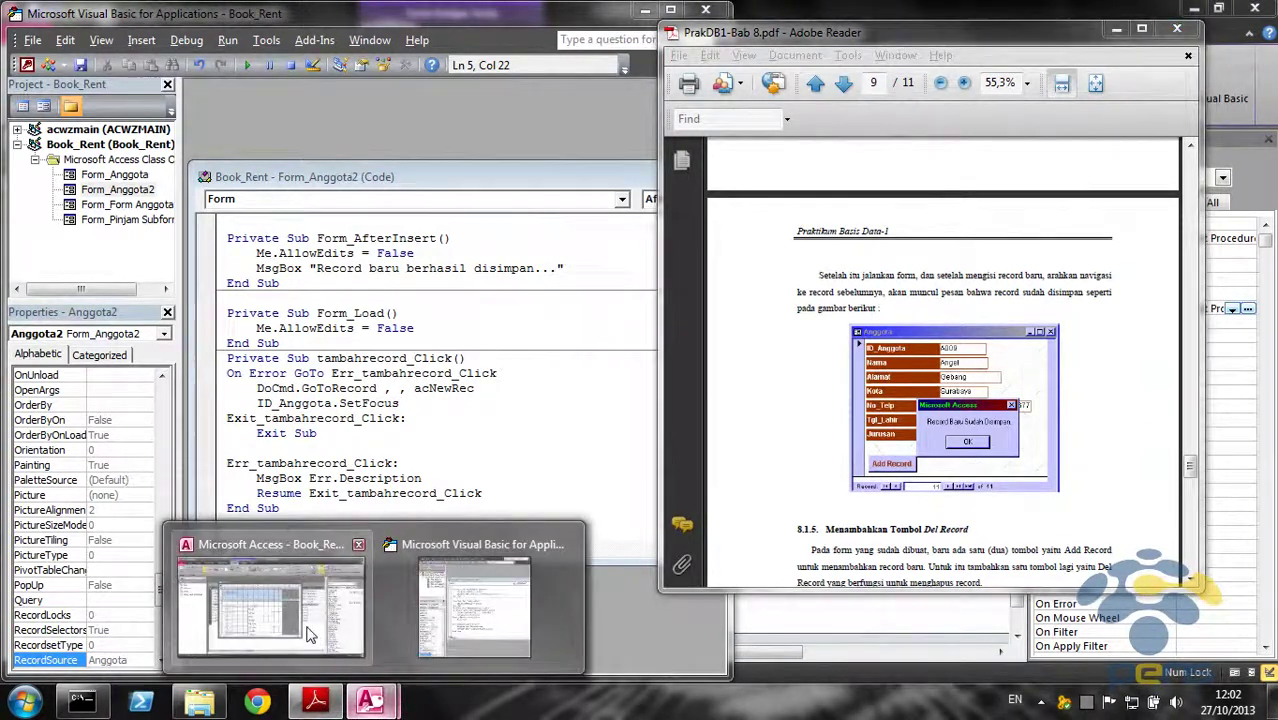
{"action": "left_click", "coordinate": [309, 634]}
Run Anggota2 in Form View and start a new blank member record after the last one
{"action": "double_click", "coordinate": [536, 167]}
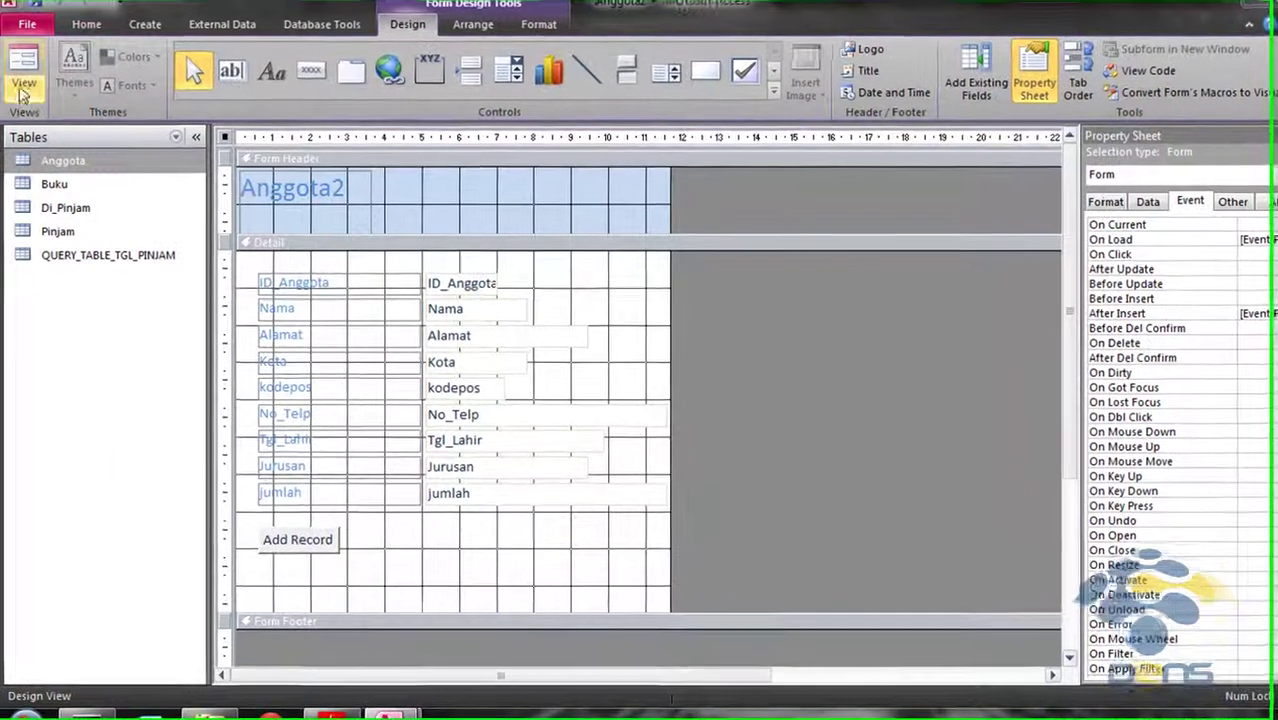
{"action": "left_click", "coordinate": [22, 88]}
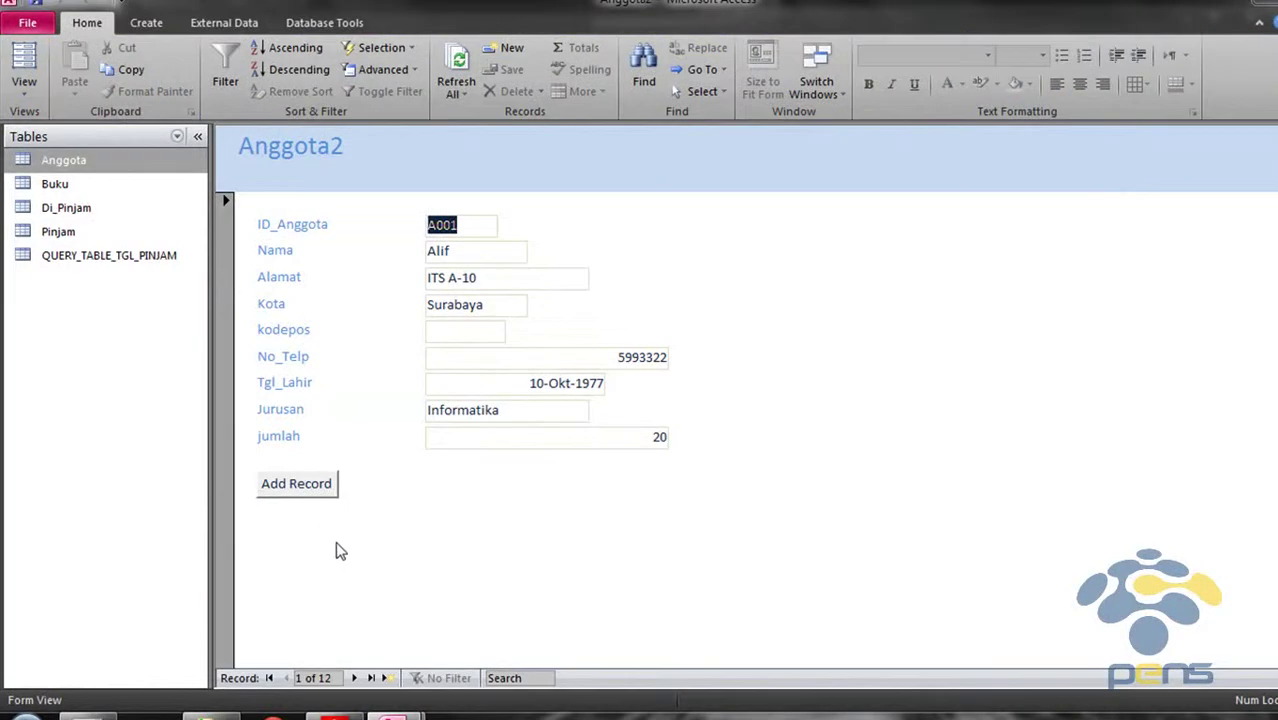
{"action": "left_click", "coordinate": [371, 682]}
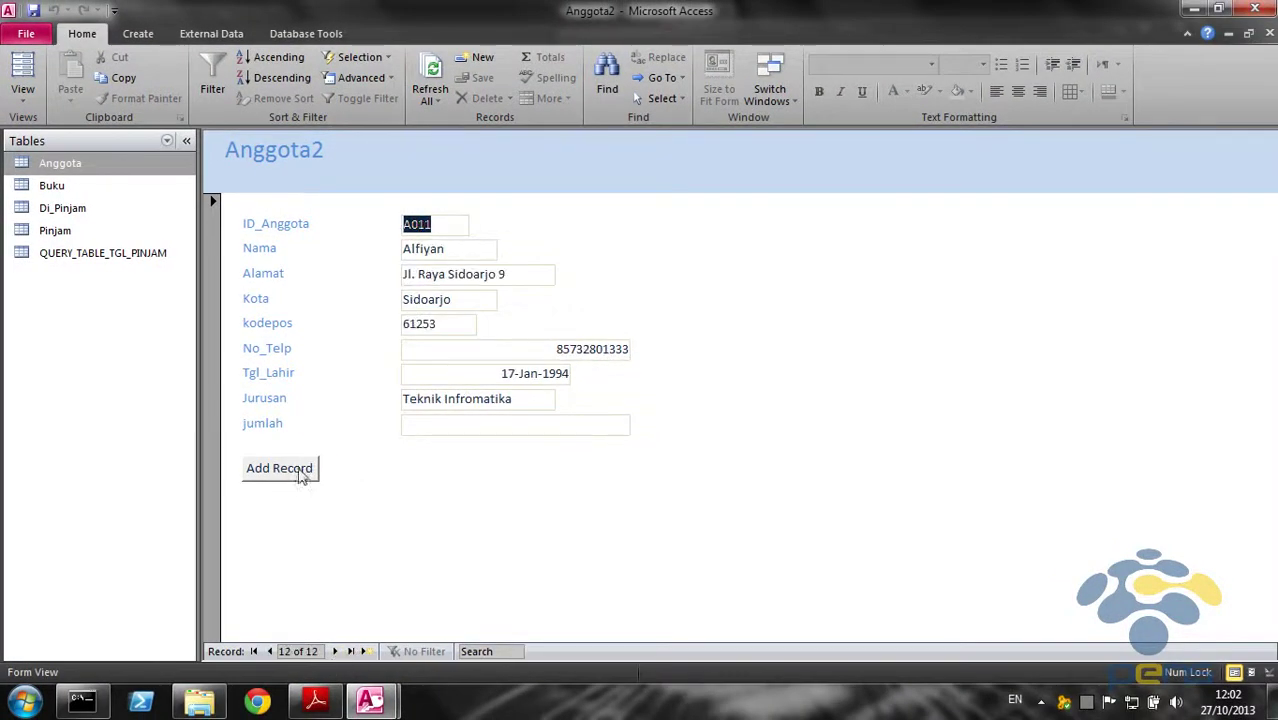
{"action": "left_click", "coordinate": [297, 467]}
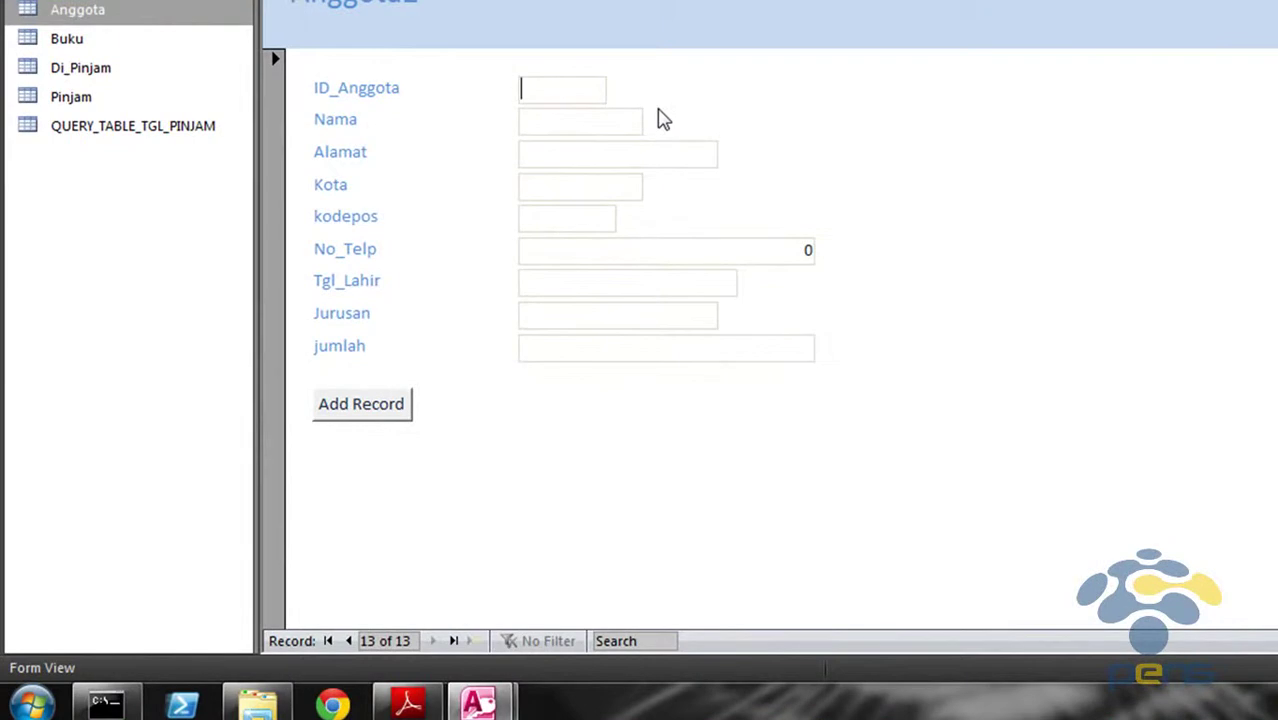
{"action": "type", "text": "B999"}
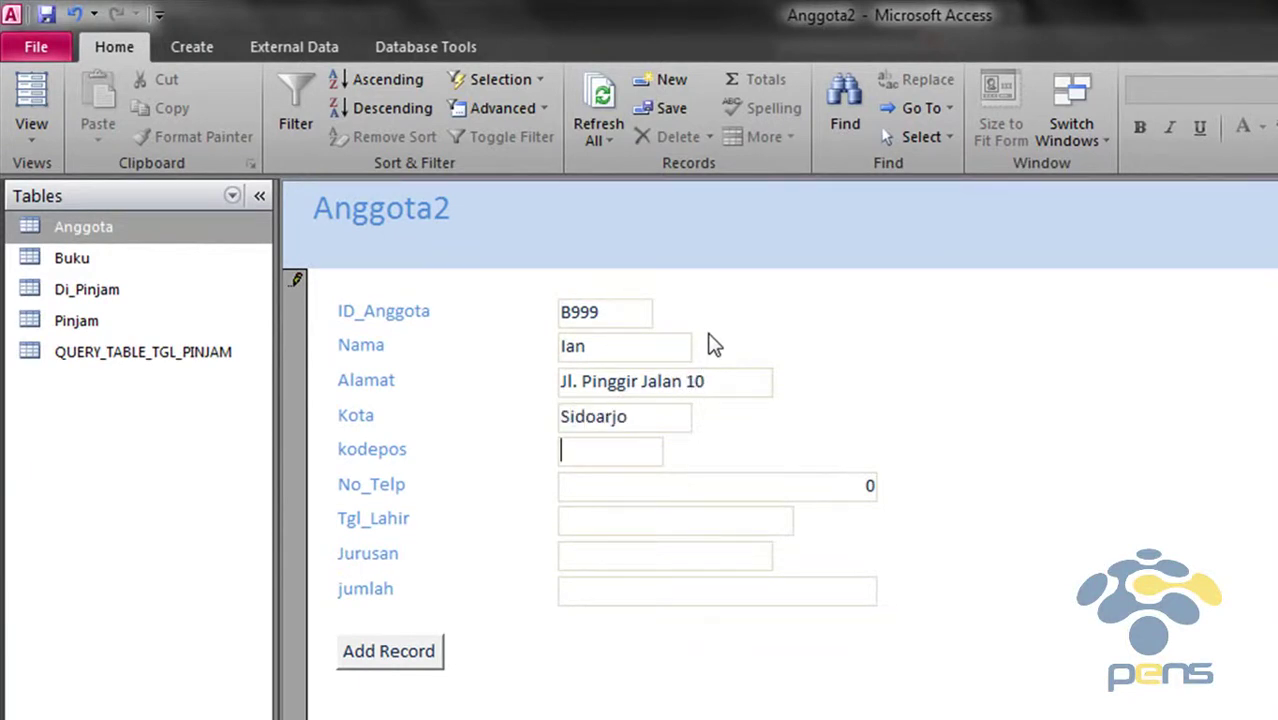
{"action": "type", "text": "53"}
{"action": "key", "text": "Tab"}
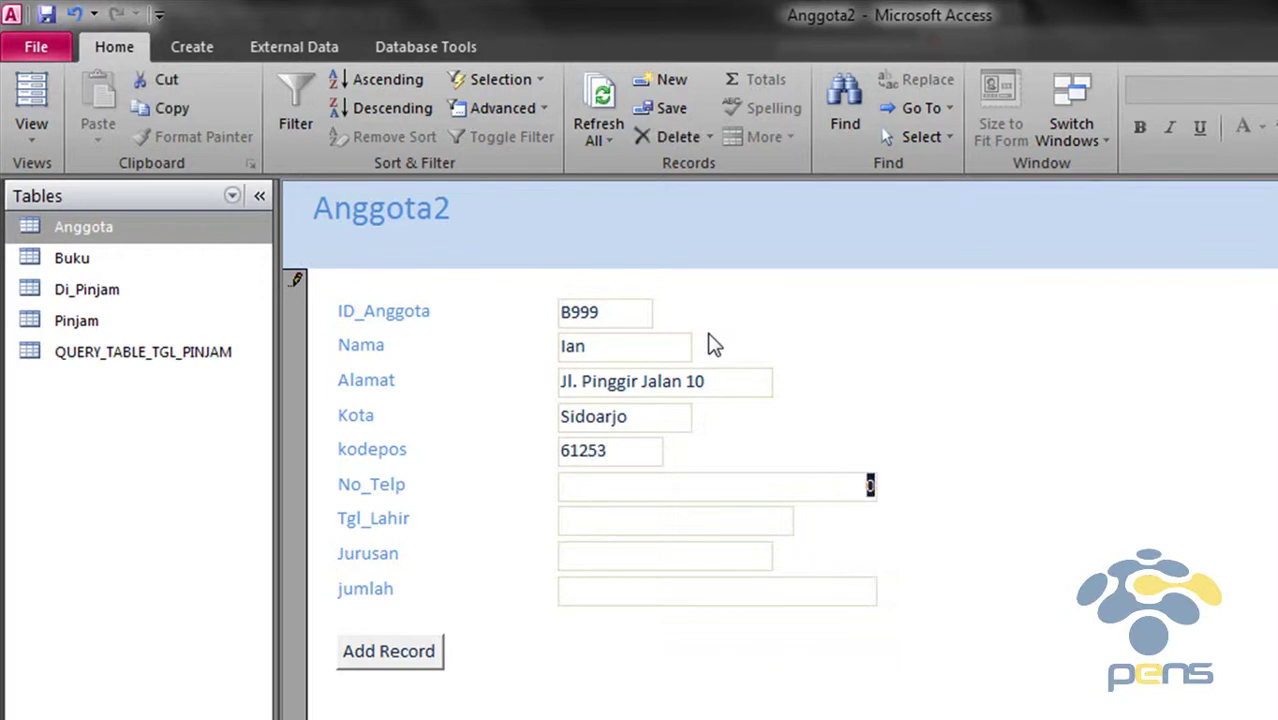
{"action": "type", "text": "888888"}
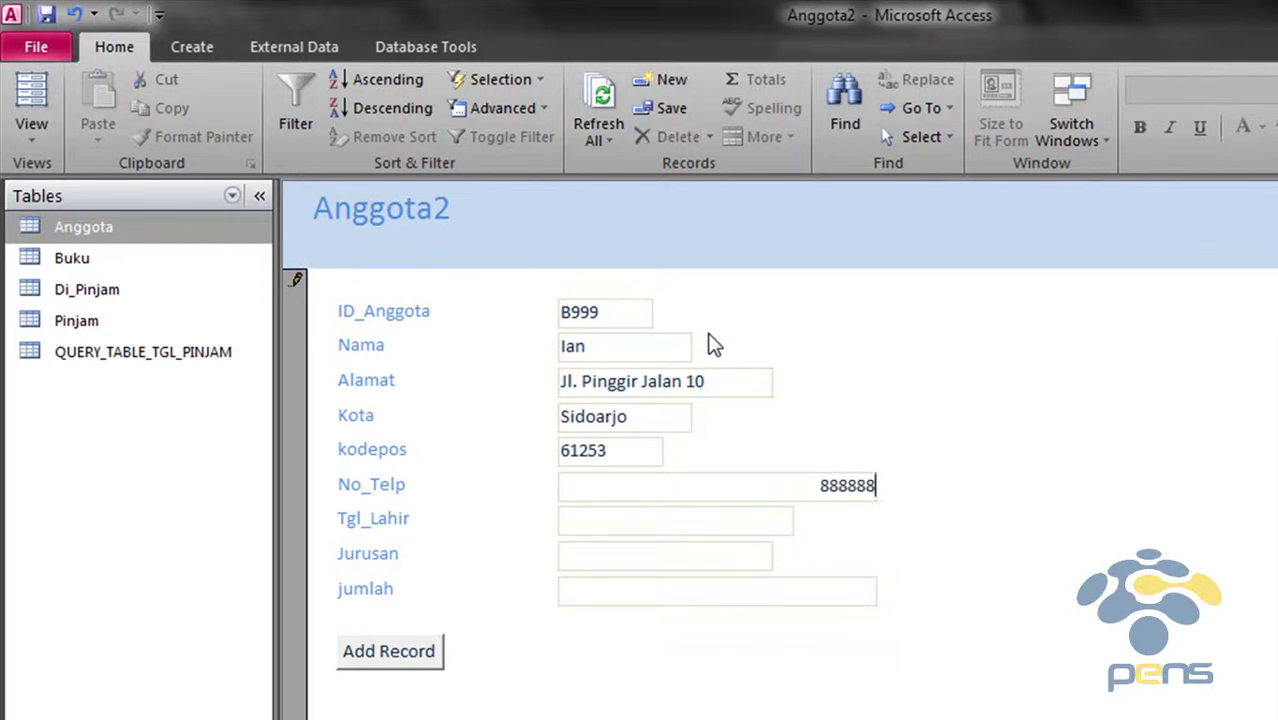
{"action": "key", "text": "Tab"}
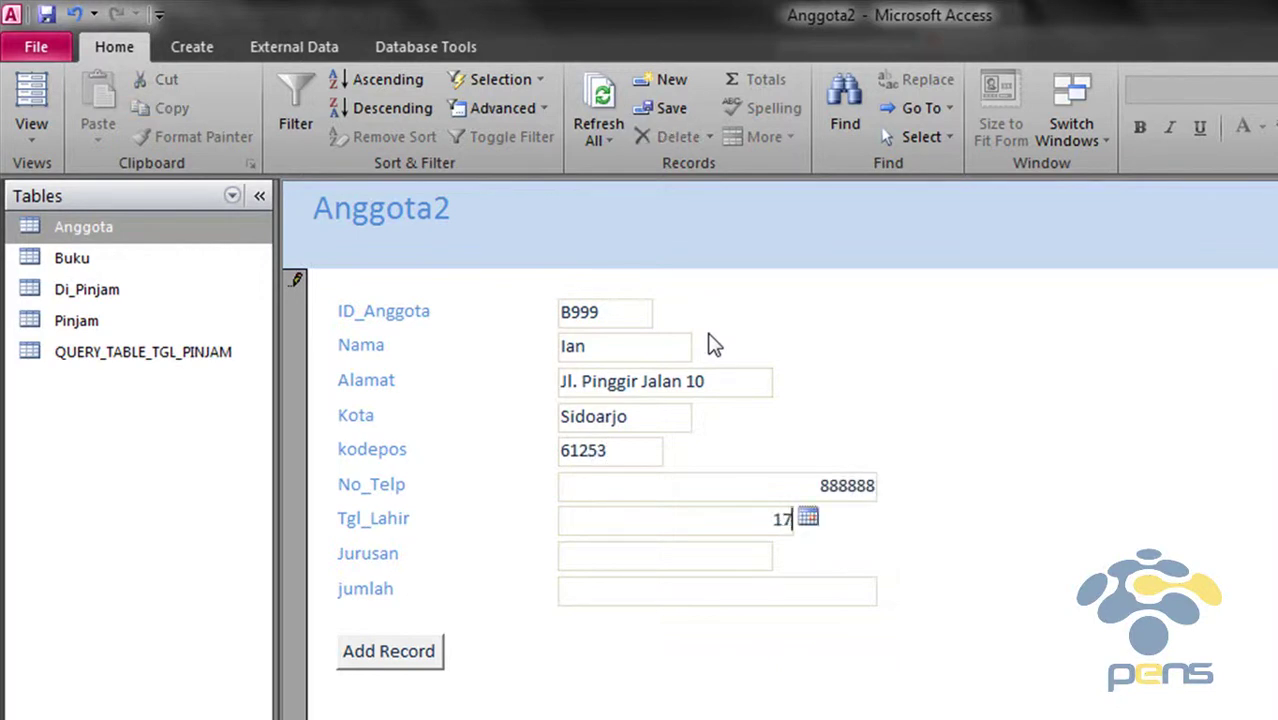
{"action": "type", "text": "17/02/1995"}
{"action": "key", "text": "Tab"}
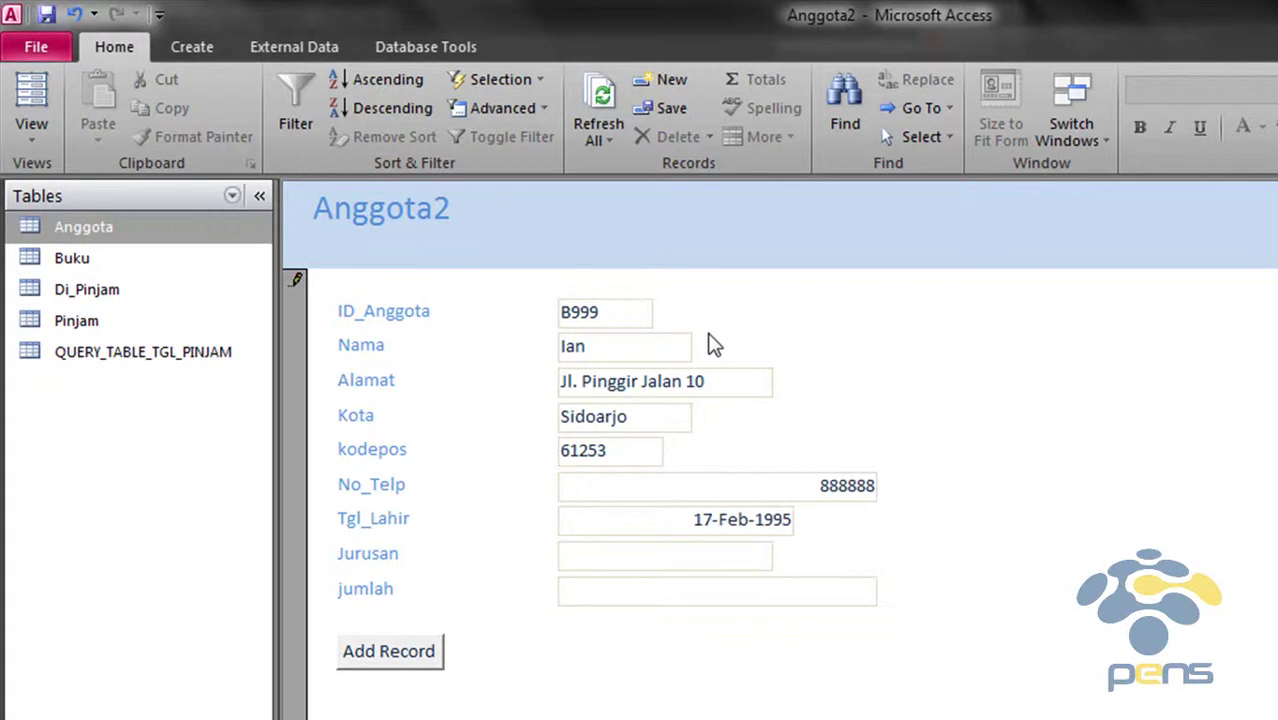
{"action": "type", "text": "Teknik Elektro"}
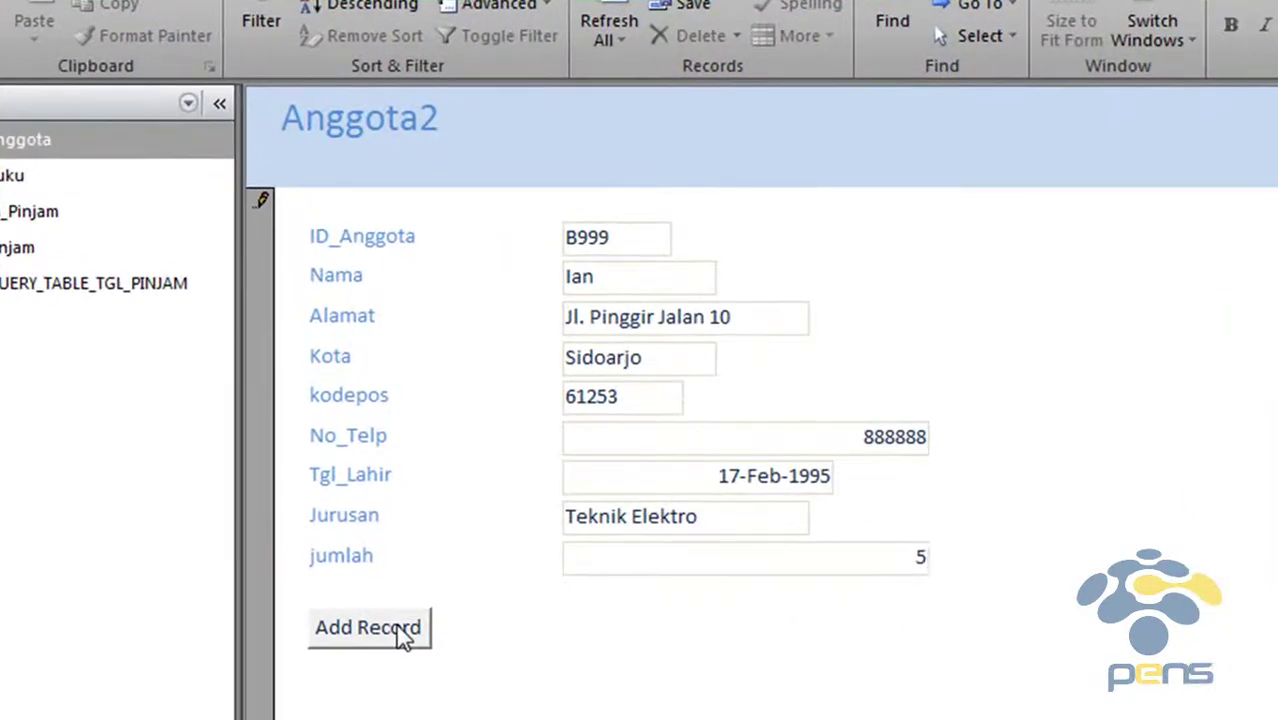
Save the record with Add Record, dismiss the saved-record message, and bring the VBA window forward
{"action": "left_click", "coordinate": [405, 632]}
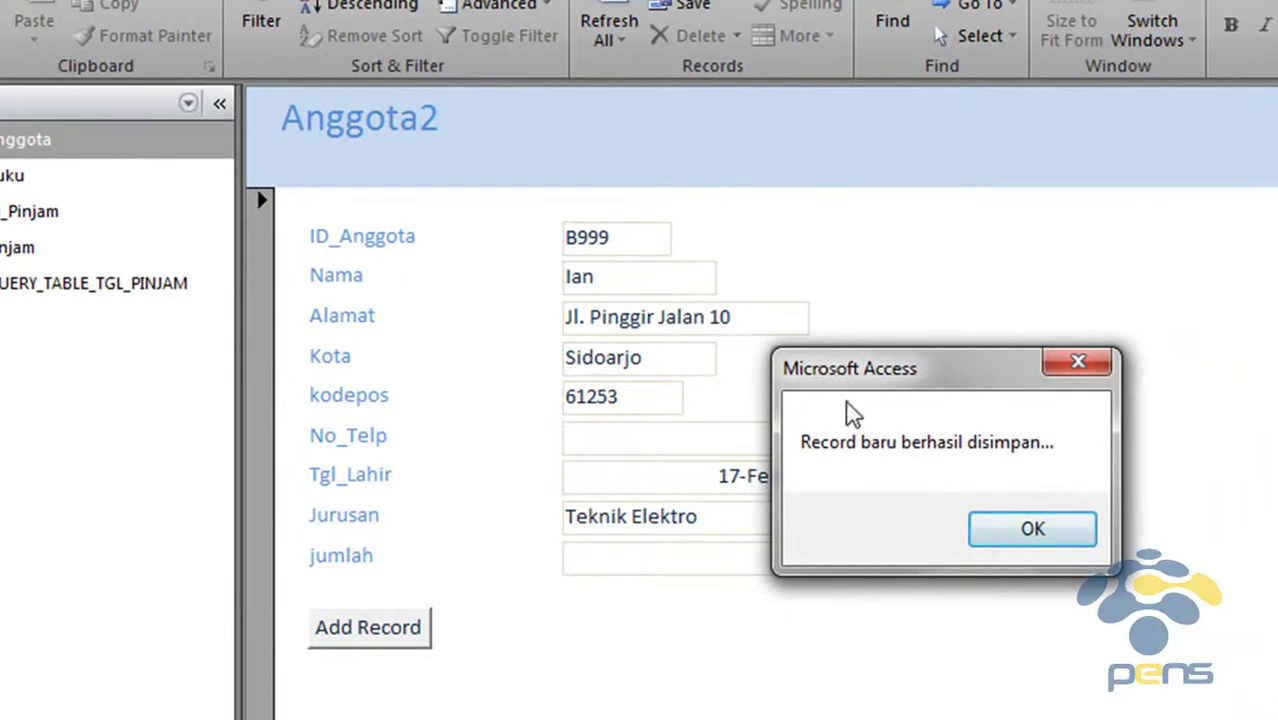
{"action": "left_click", "coordinate": [1032, 528]}
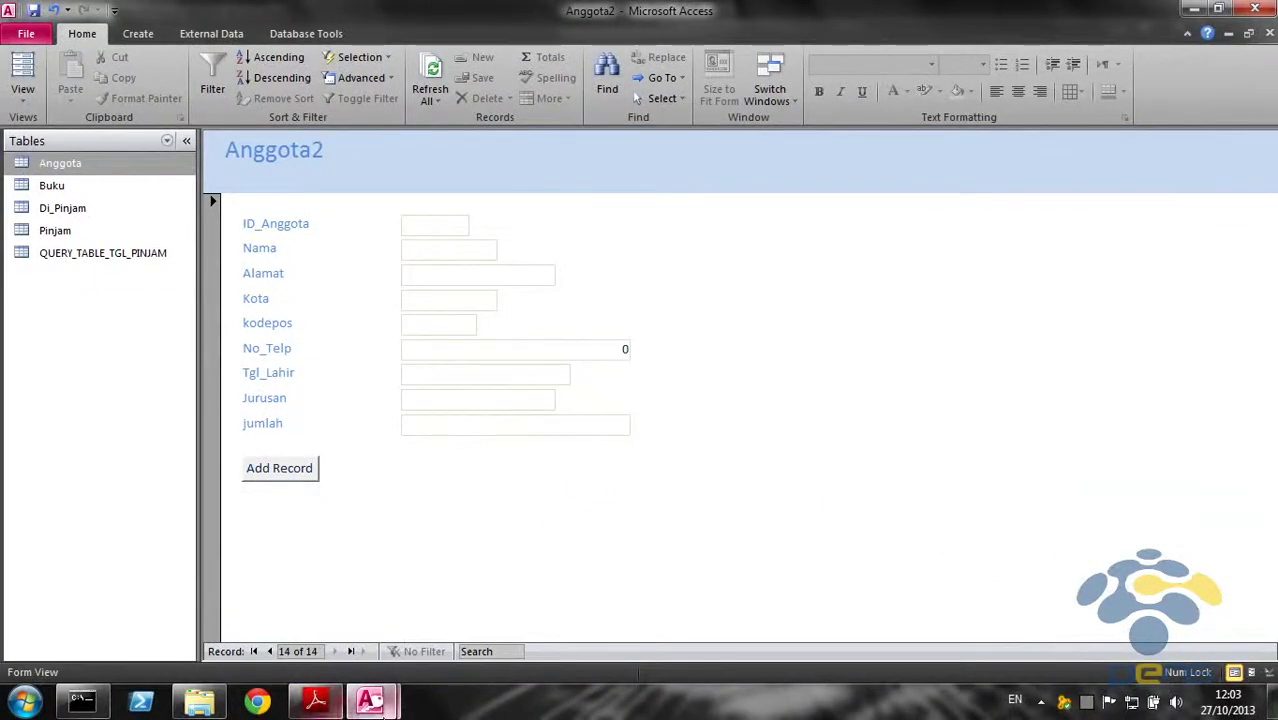
{"action": "mouse_move", "coordinate": [370, 700]}
{"action": "left_click", "coordinate": [508, 622]}
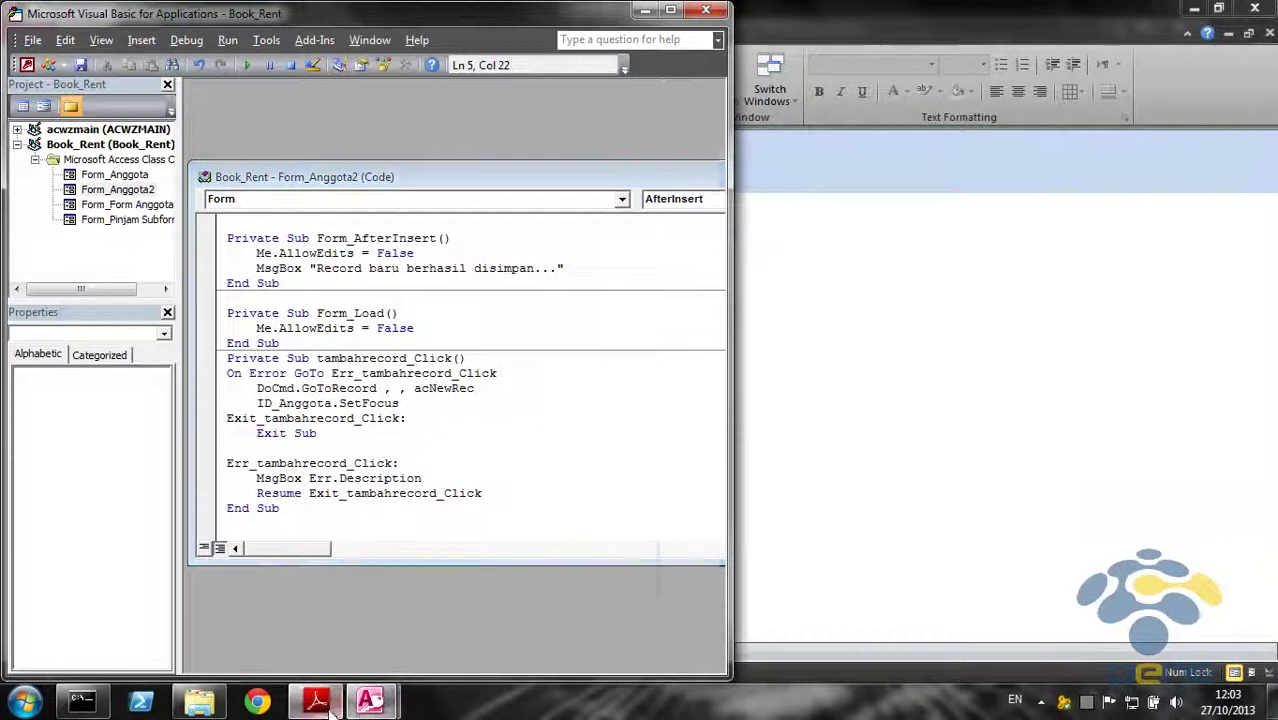
Maximize the lab guide PDF and scroll down to section 8.1.5 on the Del Record button
{"action": "left_click", "coordinate": [315, 700]}
{"action": "scroll", "coordinate": [946, 320], "scroll_direction": "down", "scroll_amount": 5}
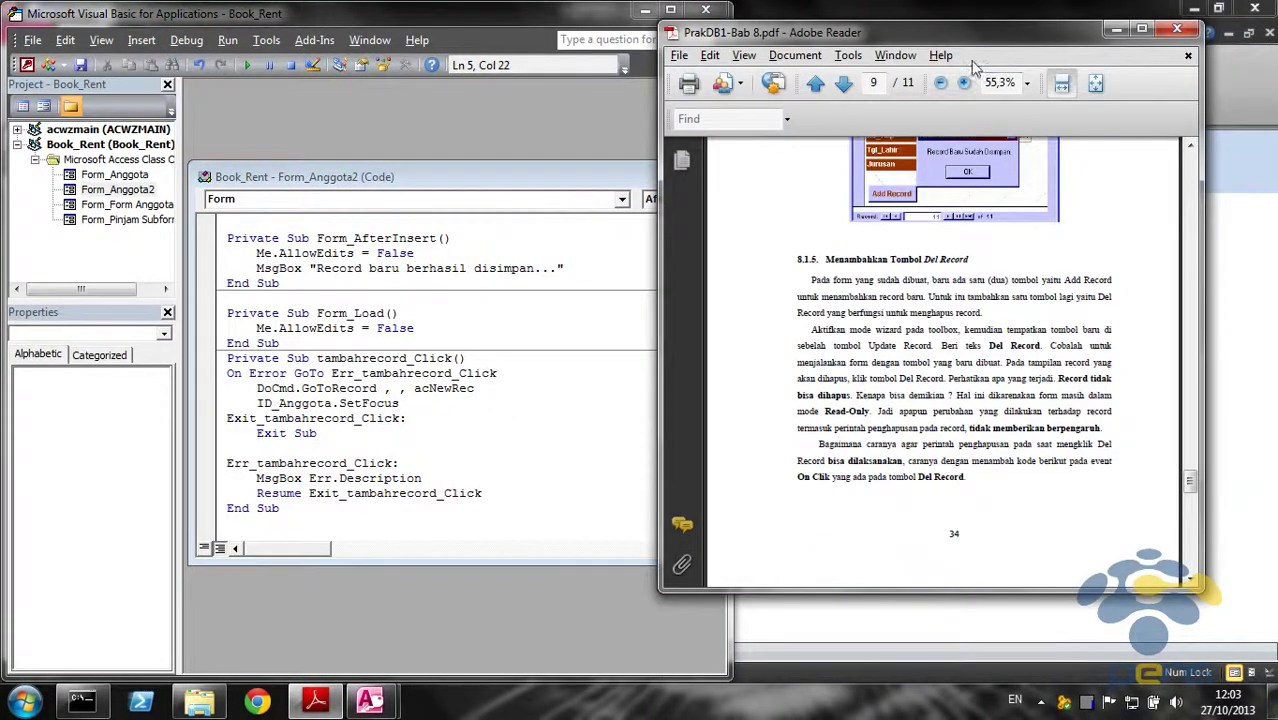
{"action": "double_click", "coordinate": [985, 38]}
{"action": "scroll", "coordinate": [446, 580], "scroll_direction": "down", "scroll_amount": 4}
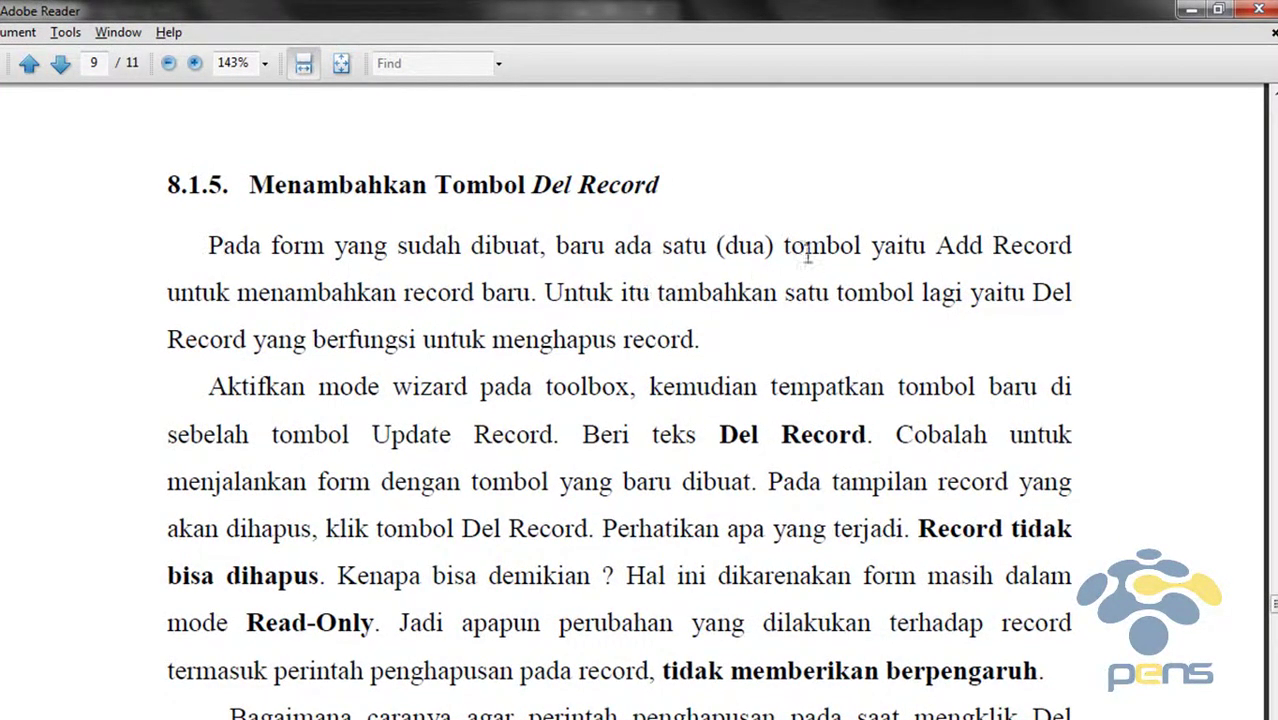
{"action": "scroll", "coordinate": [900, 262], "scroll_direction": "down", "scroll_amount": 2}
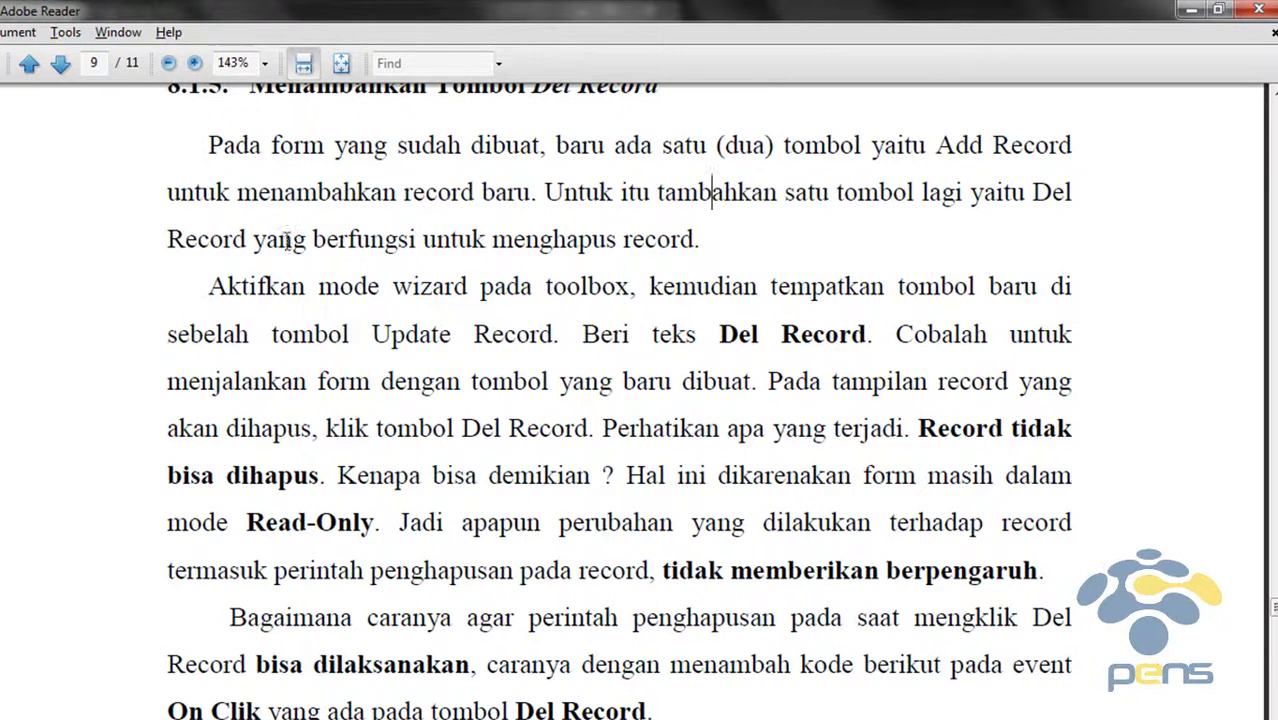
{"action": "scroll", "coordinate": [339, 296], "scroll_direction": "down", "scroll_amount": 1}
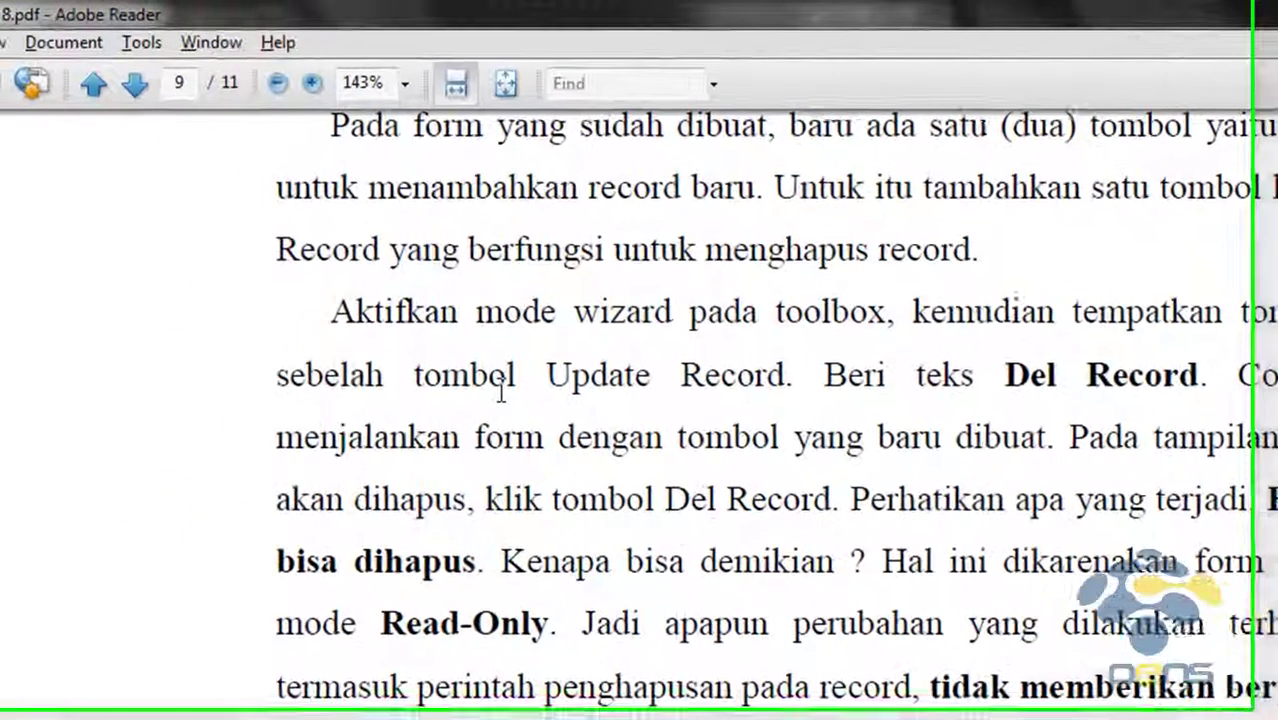
{"action": "scroll", "coordinate": [599, 402], "scroll_direction": "down", "scroll_amount": 3}
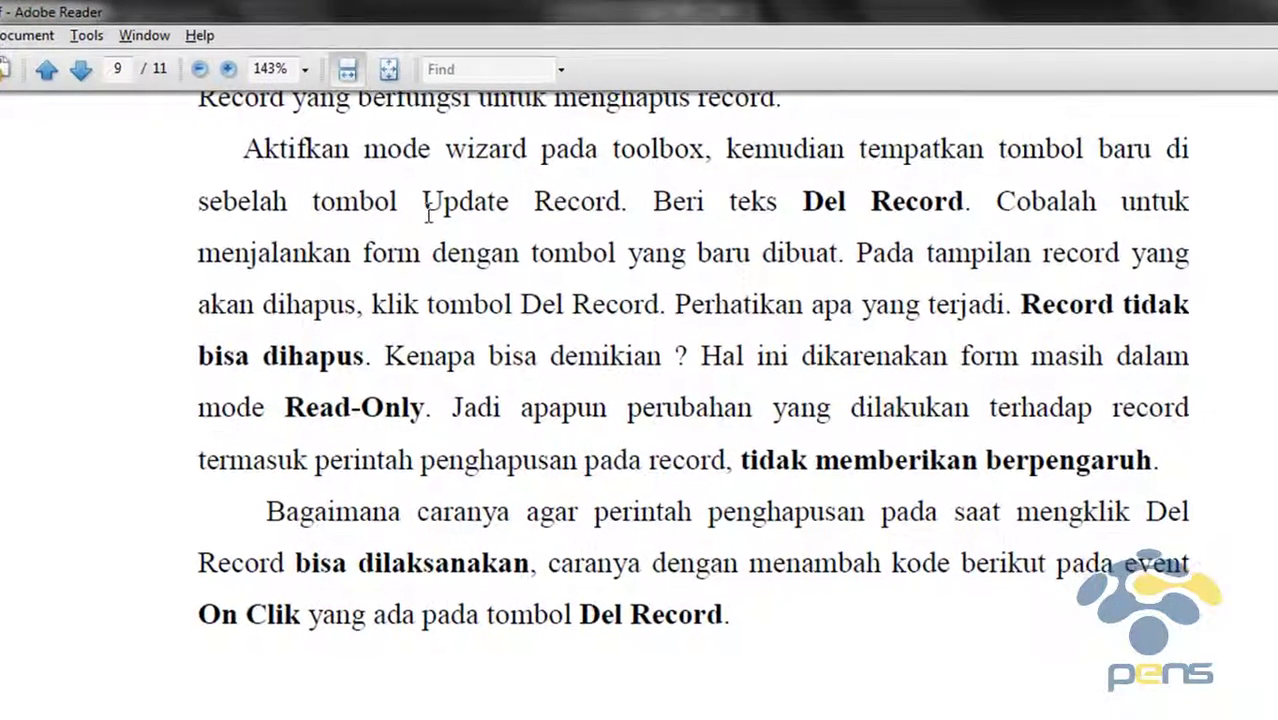
Highlight the sentences about testing the new button, then return to the Access form
{"action": "left_click_drag", "start_coordinate": [197, 256], "coordinate": [879, 292]}
{"action": "left_click", "coordinate": [877, 294]}
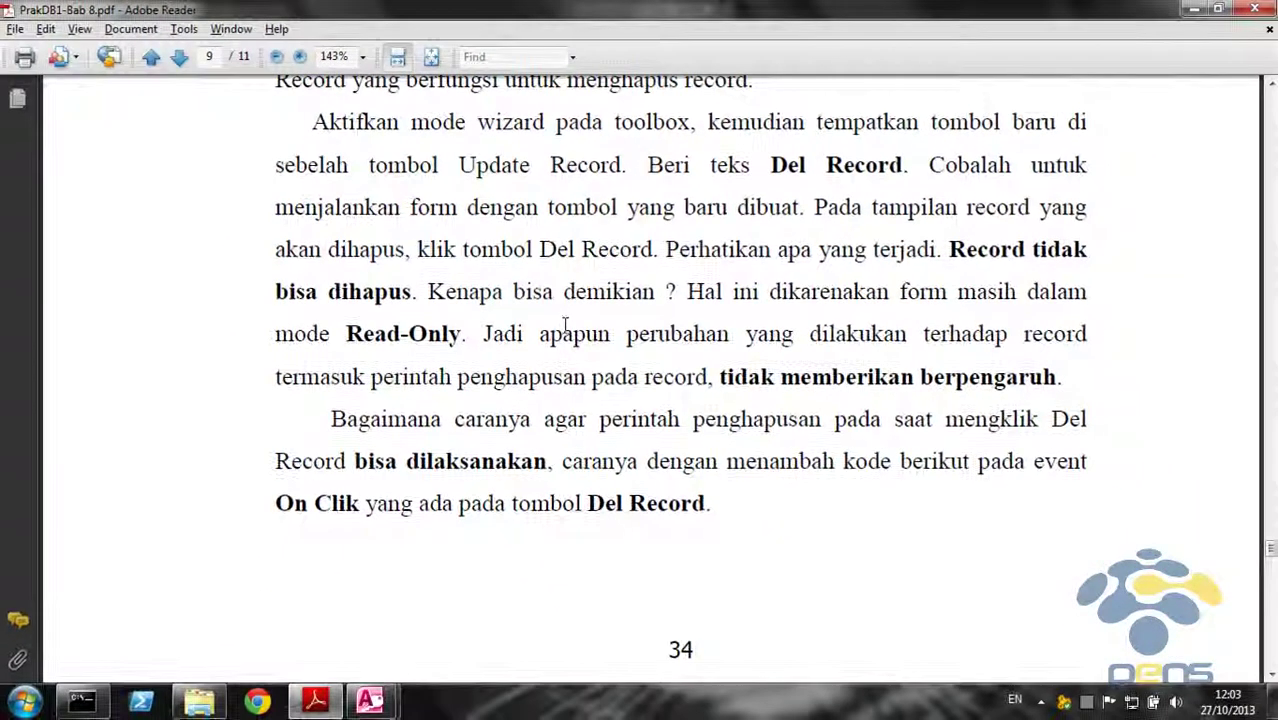
{"action": "left_click", "coordinate": [492, 376]}
{"action": "mouse_move", "coordinate": [370, 700]}
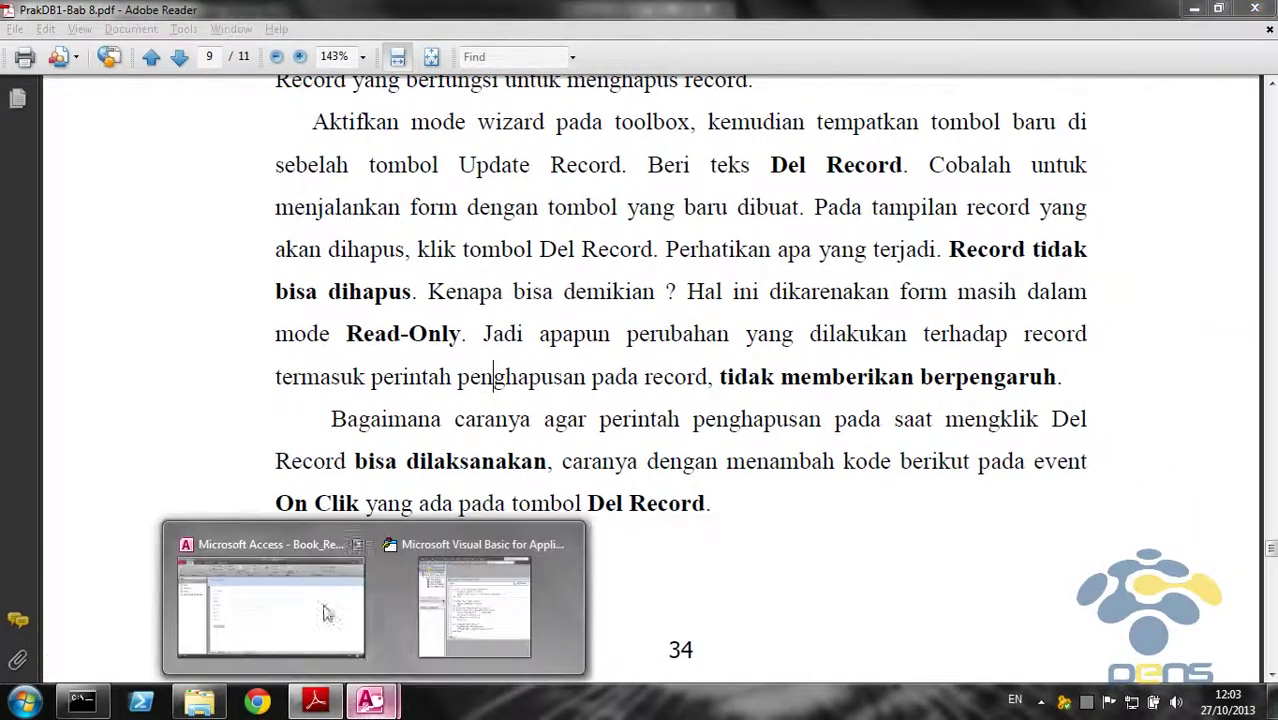
{"action": "left_click", "coordinate": [325, 613]}
Switch Anggota2 to Design View and place a new command button beside Add Record
{"action": "left_click", "coordinate": [22, 98]}
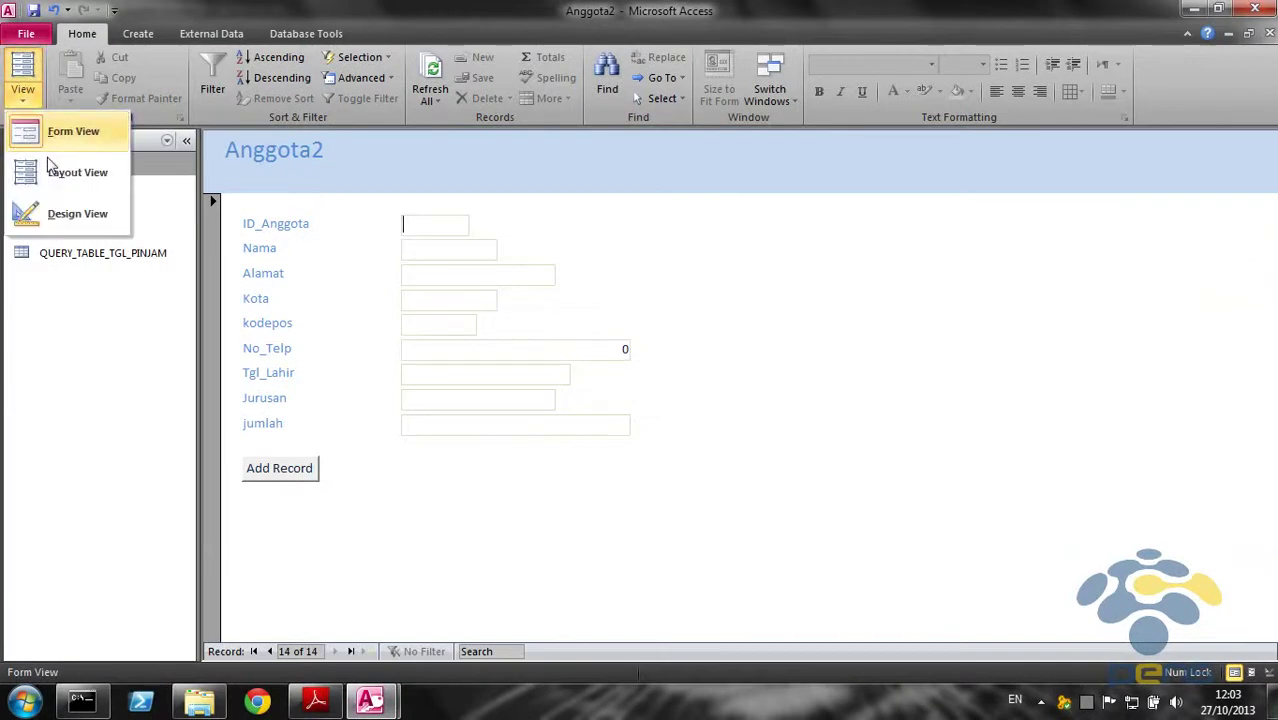
{"action": "left_click", "coordinate": [60, 214]}
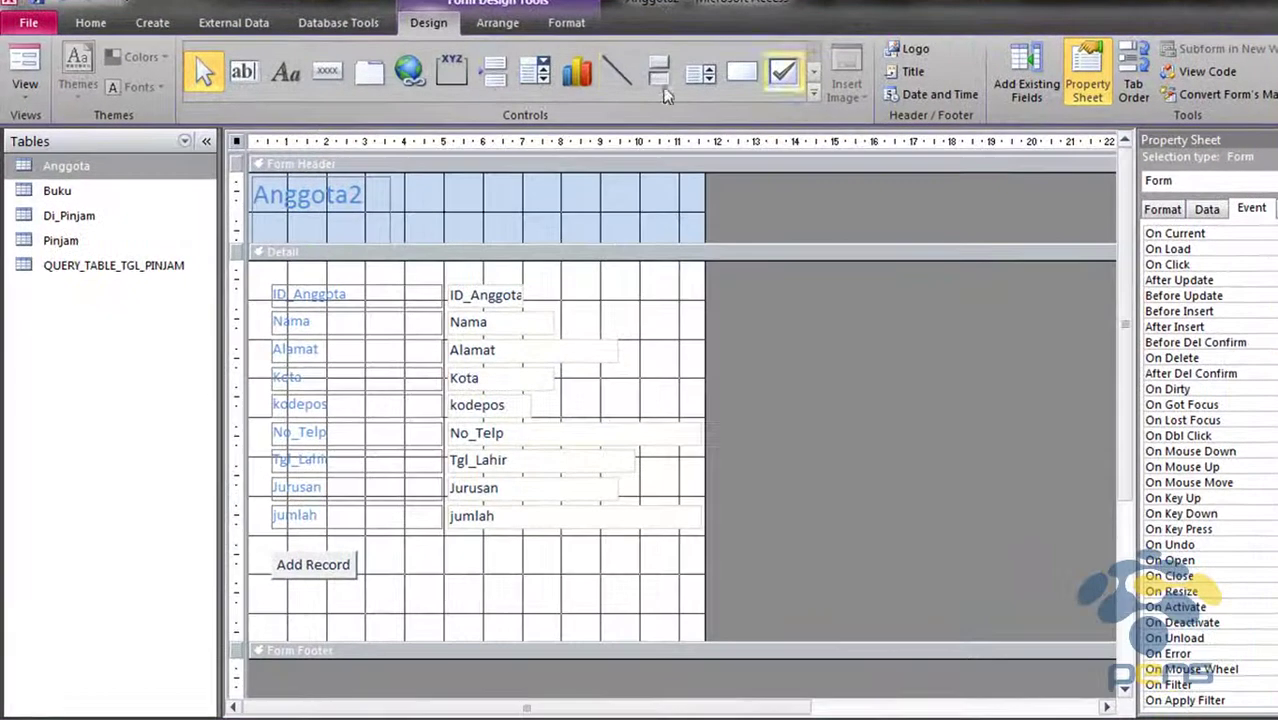
{"action": "left_click", "coordinate": [330, 72]}
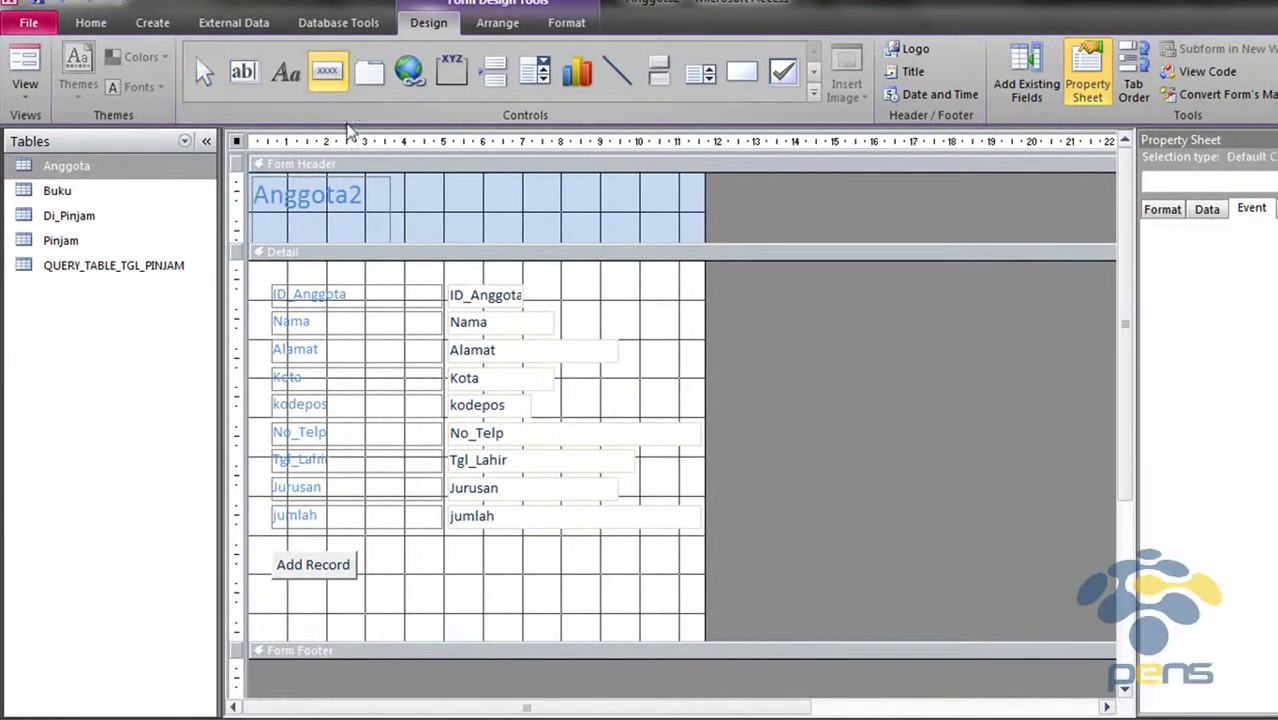
{"action": "left_click", "coordinate": [385, 556]}
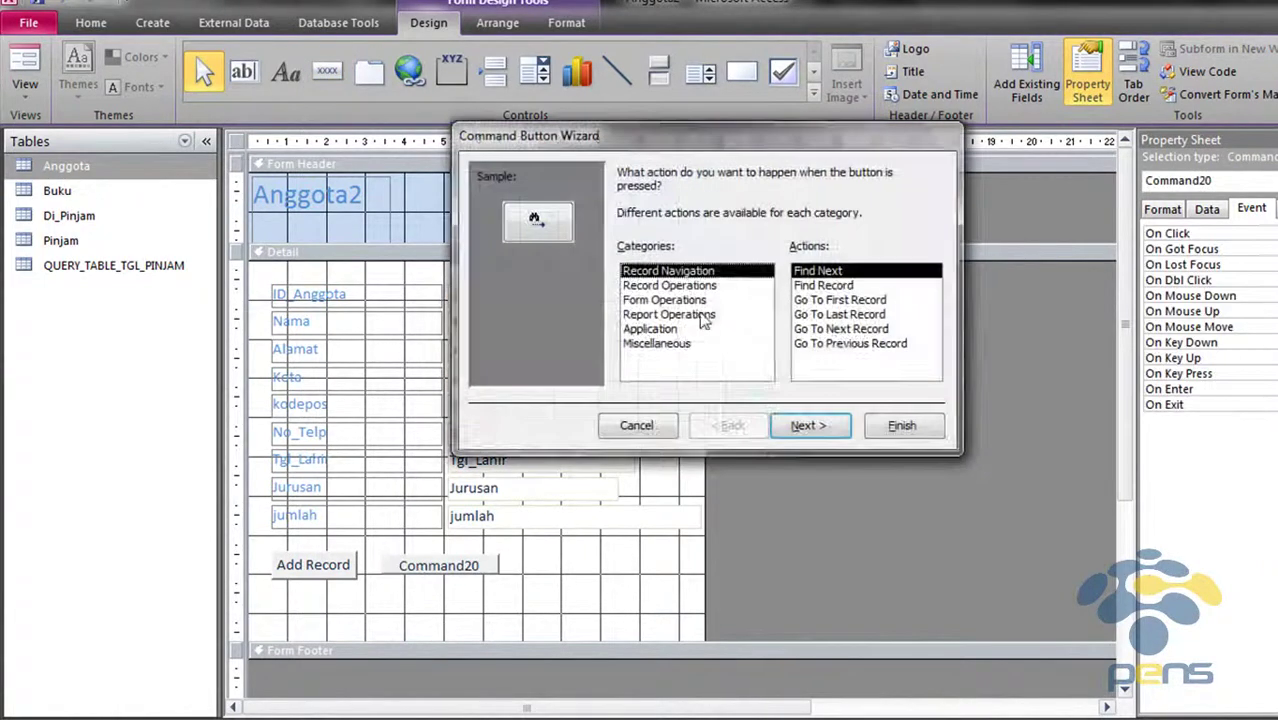
Set the button to Record Operations > Delete Record with a text caption, named hapusrecord
{"action": "left_click", "coordinate": [750, 286]}
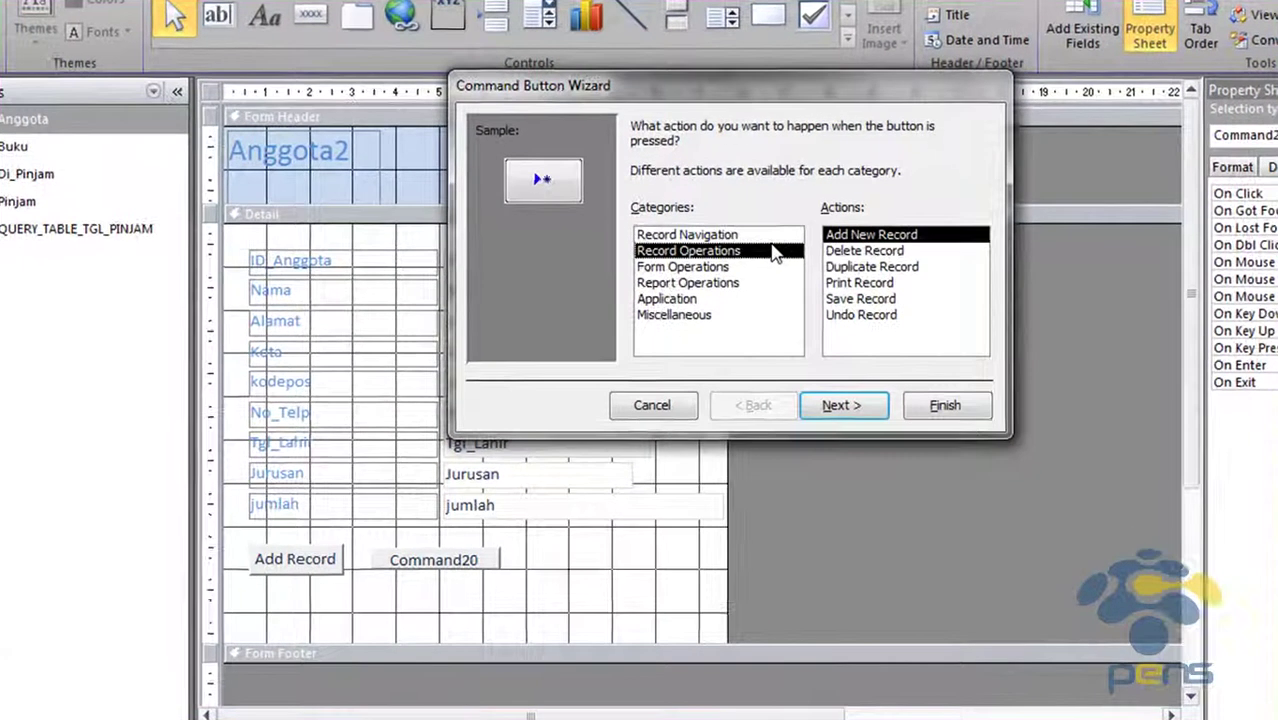
{"action": "left_click", "coordinate": [870, 251]}
{"action": "left_click", "coordinate": [840, 405]}
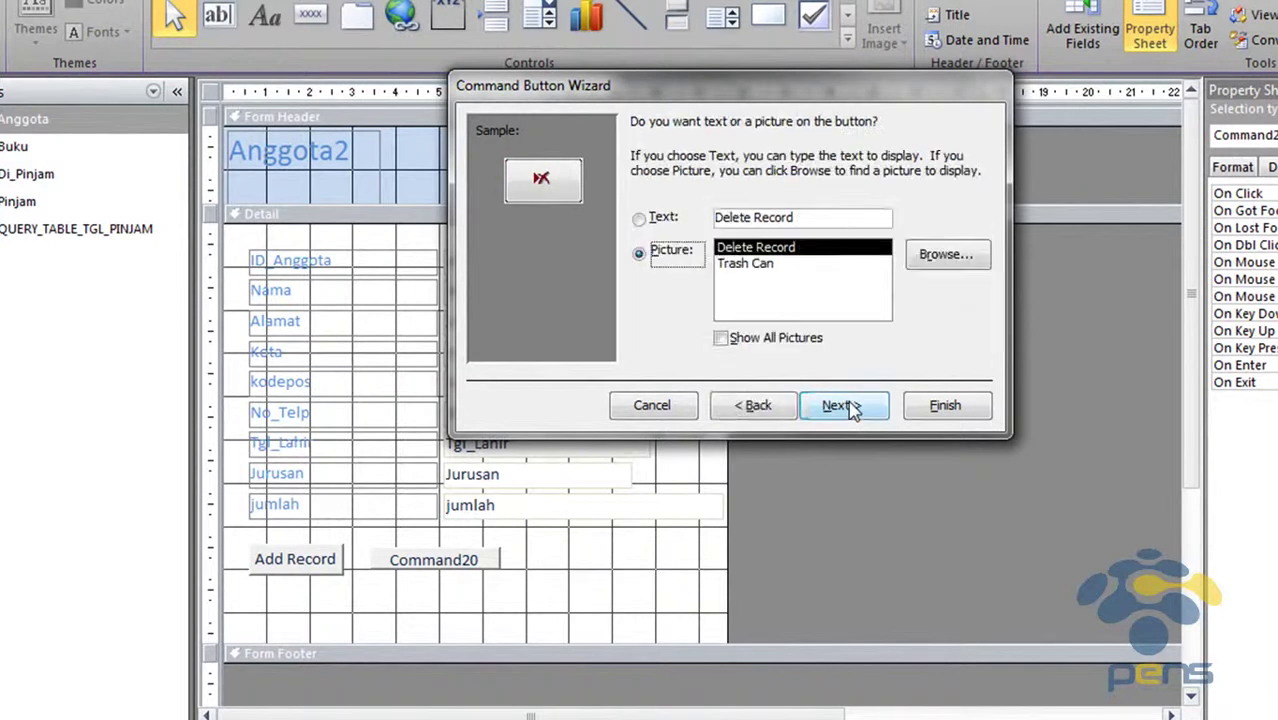
{"action": "left_click", "coordinate": [639, 218]}
{"action": "double_click", "coordinate": [776, 215]}
{"action": "left_click", "coordinate": [838, 405]}
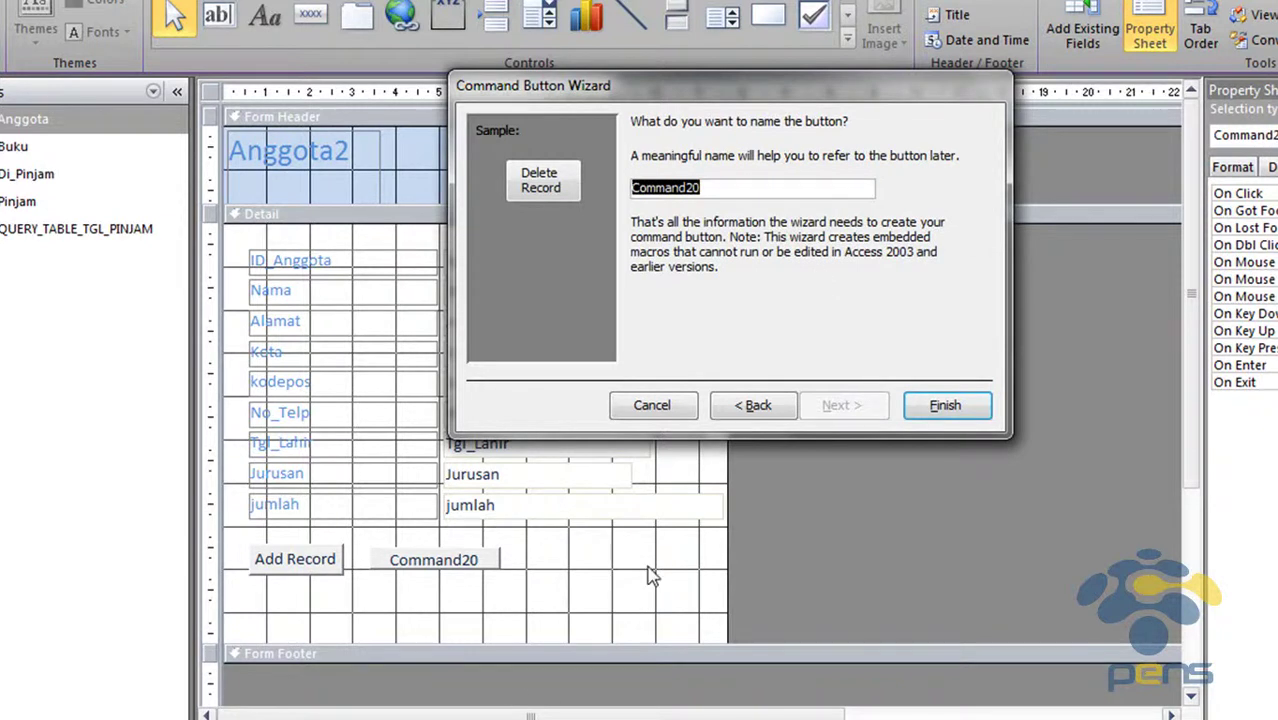
{"action": "type", "text": "d"}
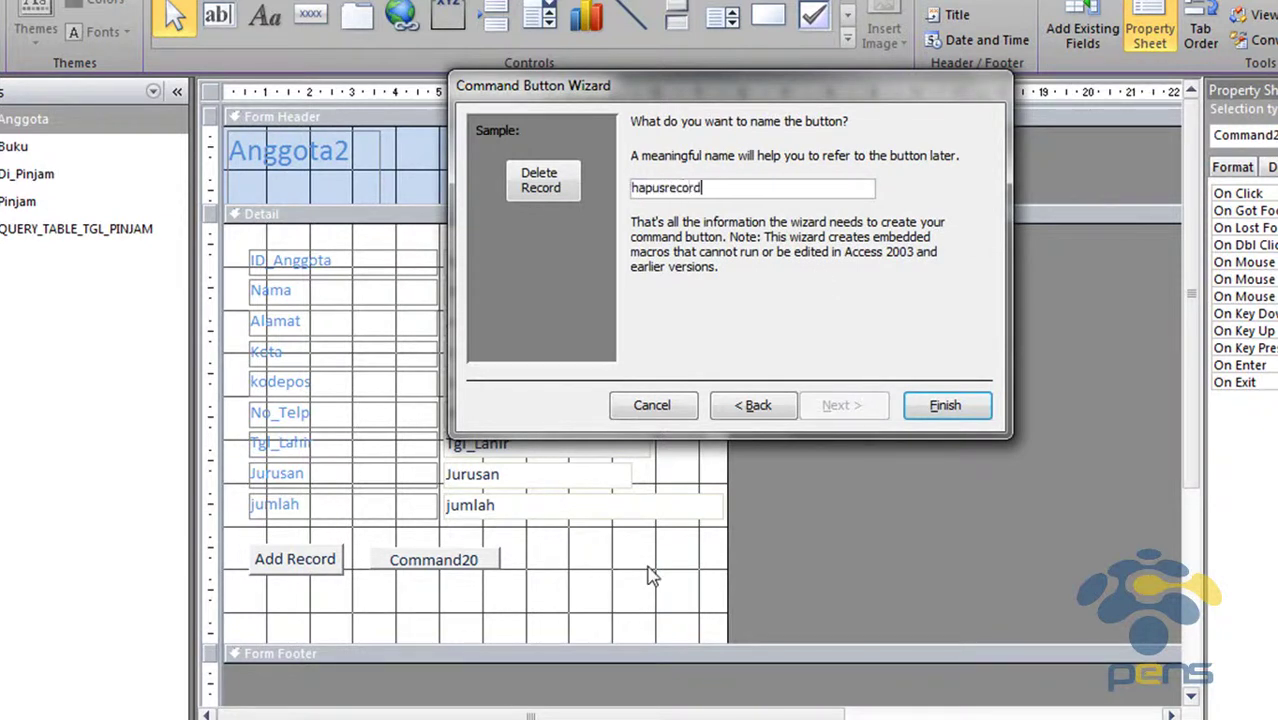
{"action": "key", "text": "Return"}
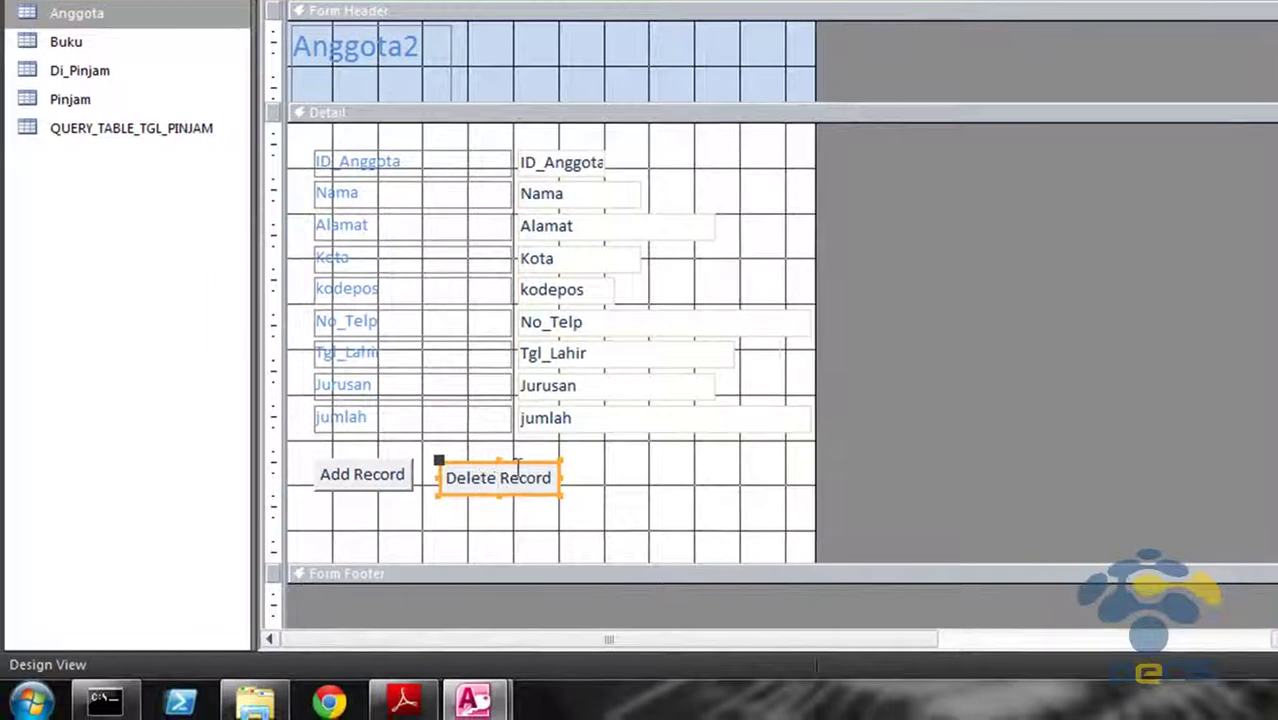
Check the new Delete Record button's selection and consult the lab guide PDF
{"action": "left_click", "coordinate": [518, 457]}
{"action": "left_click", "coordinate": [518, 460]}
{"action": "left_click", "coordinate": [685, 472]}
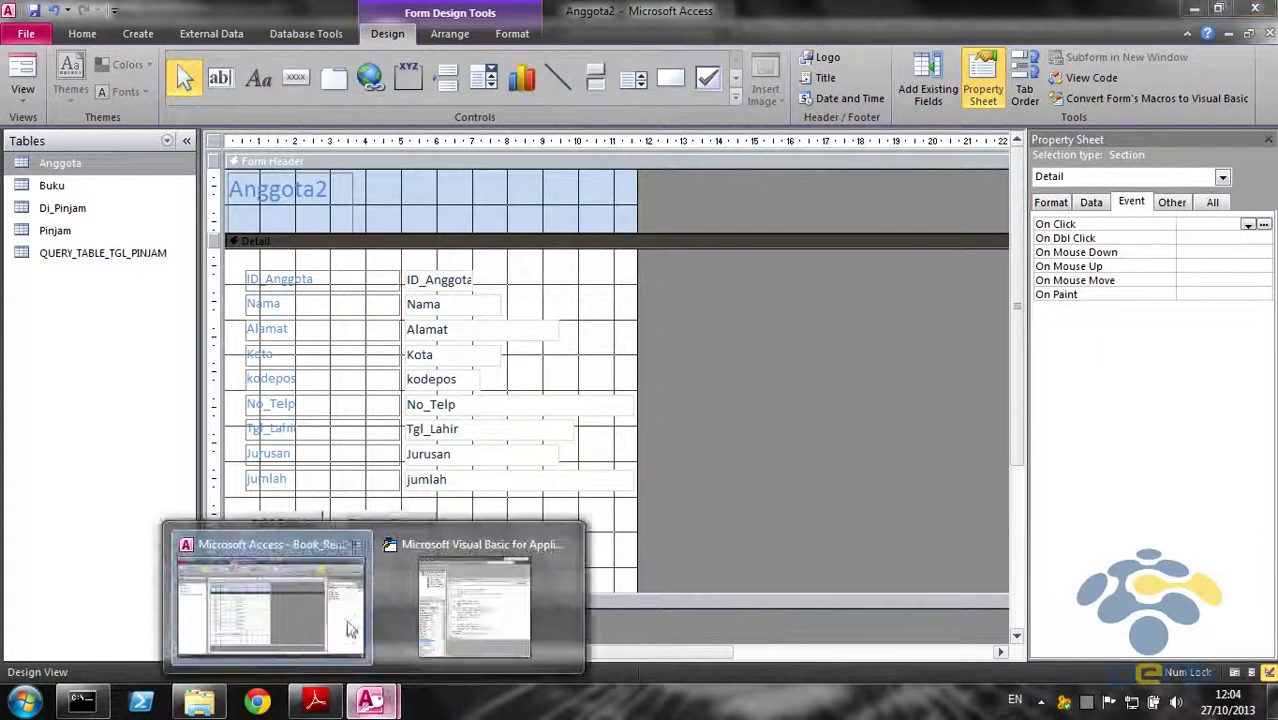
{"action": "left_click", "coordinate": [365, 700]}
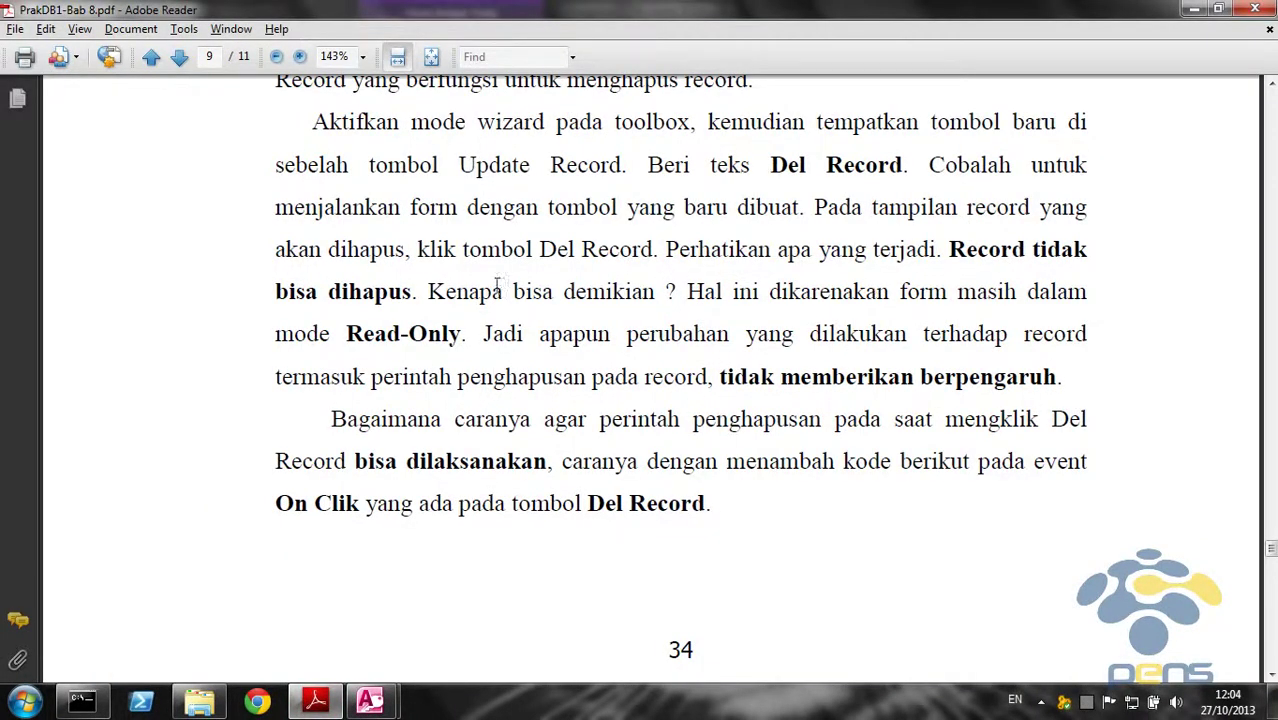
{"action": "left_click", "coordinate": [250, 510]}
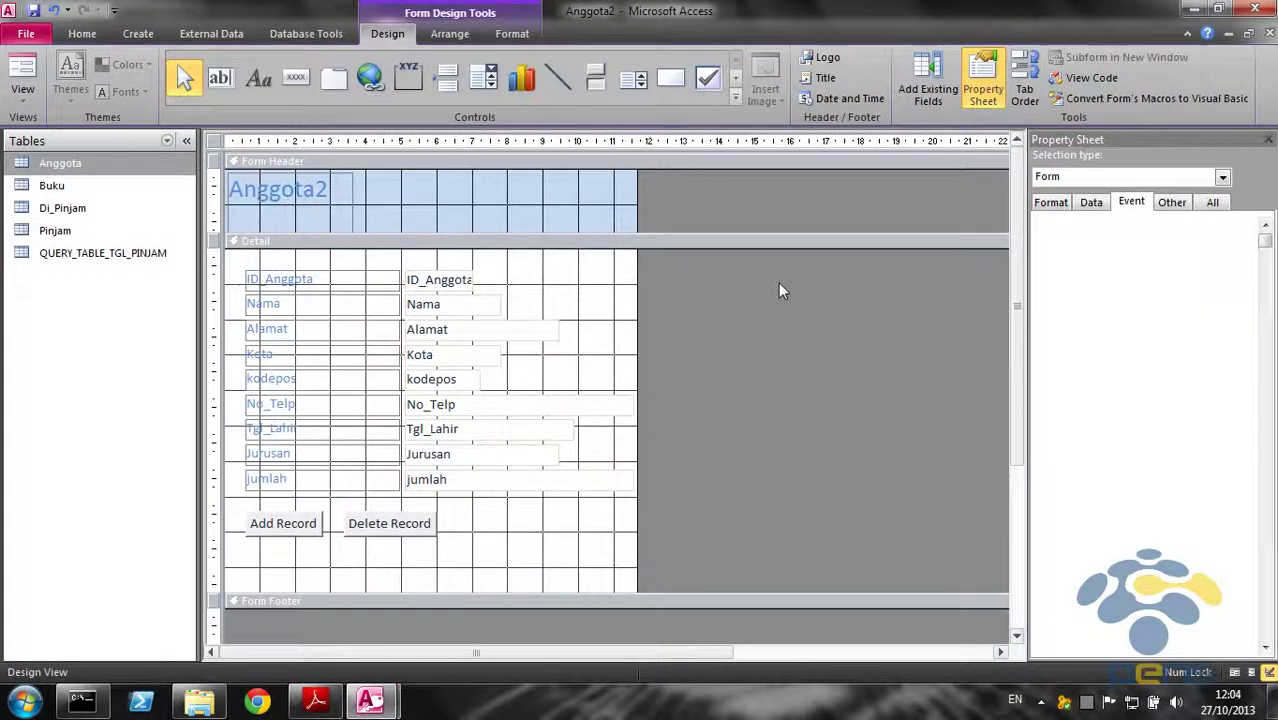
In Form View, go to record 12 and press Delete Record to delete it
{"action": "left_click", "coordinate": [22, 78]}
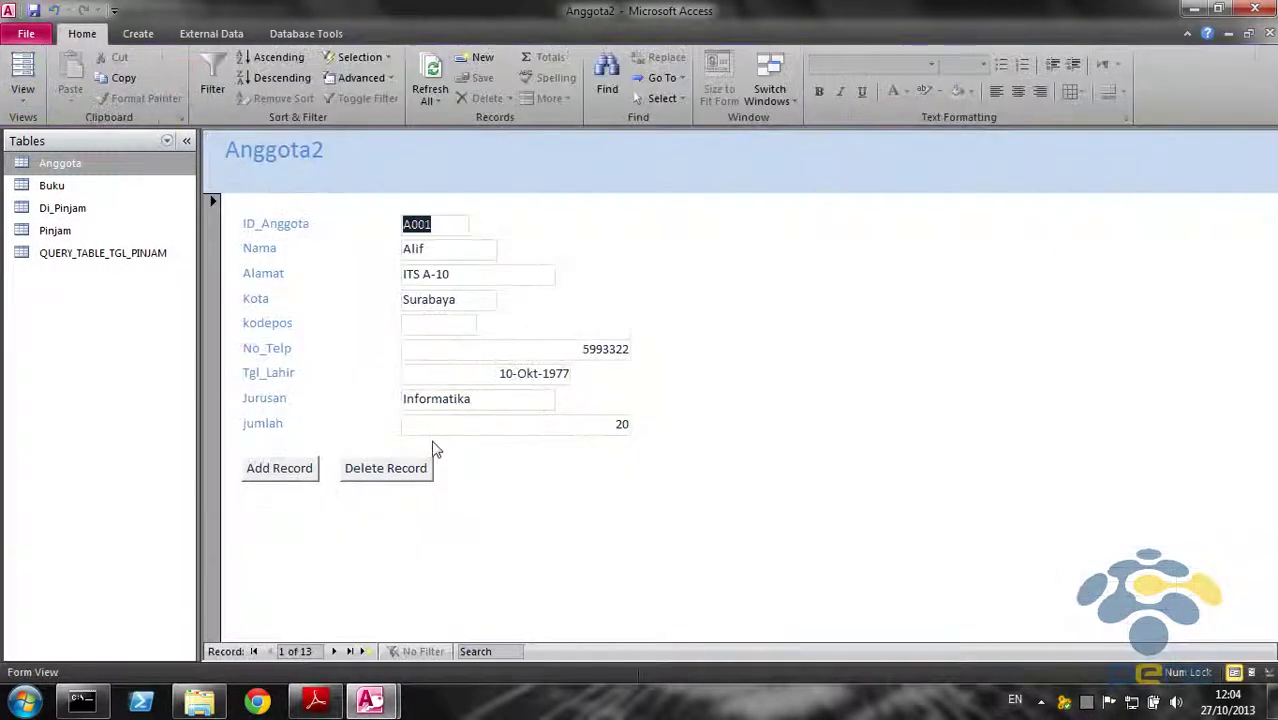
{"action": "left_click", "coordinate": [350, 652]}
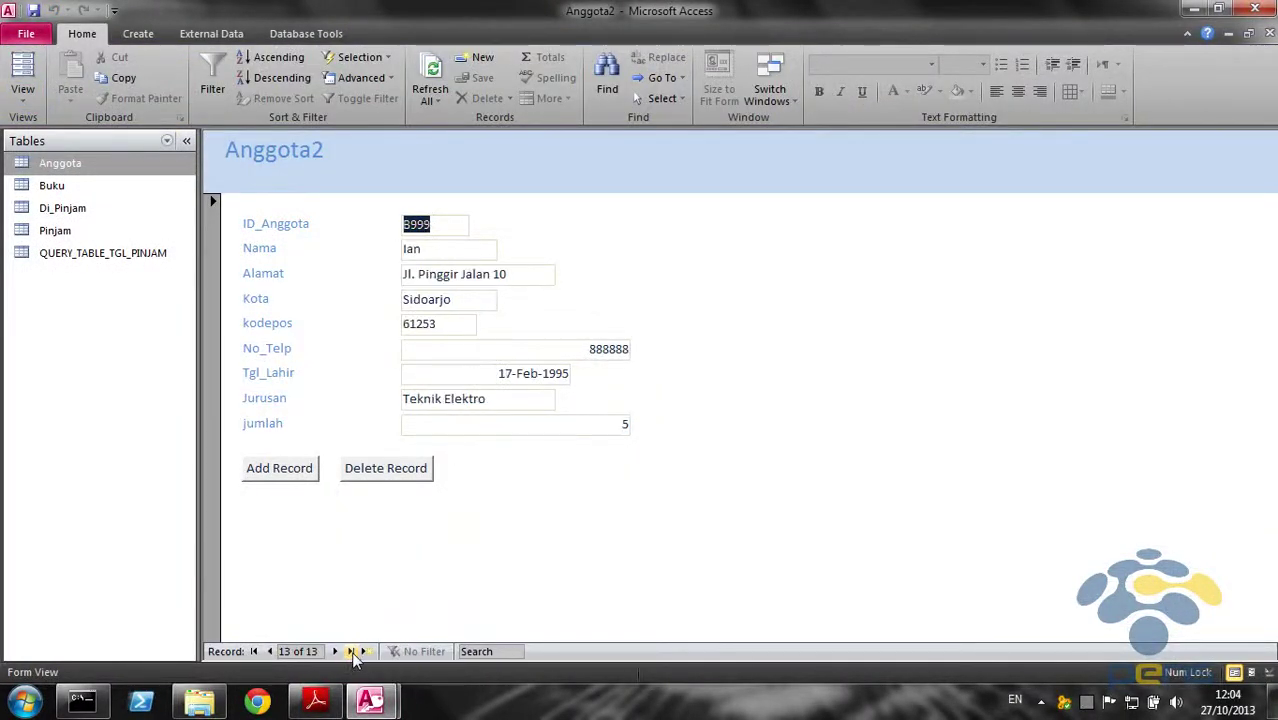
{"action": "left_click", "coordinate": [269, 651]}
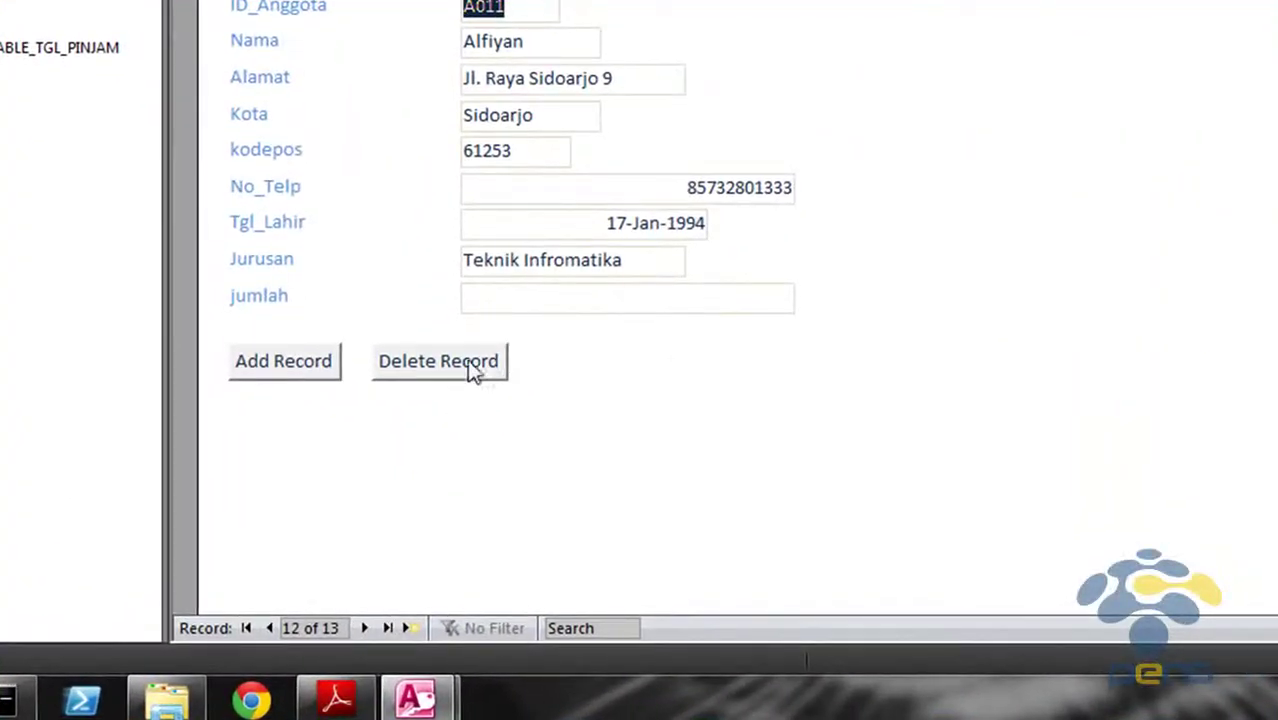
{"action": "left_click", "coordinate": [474, 364]}
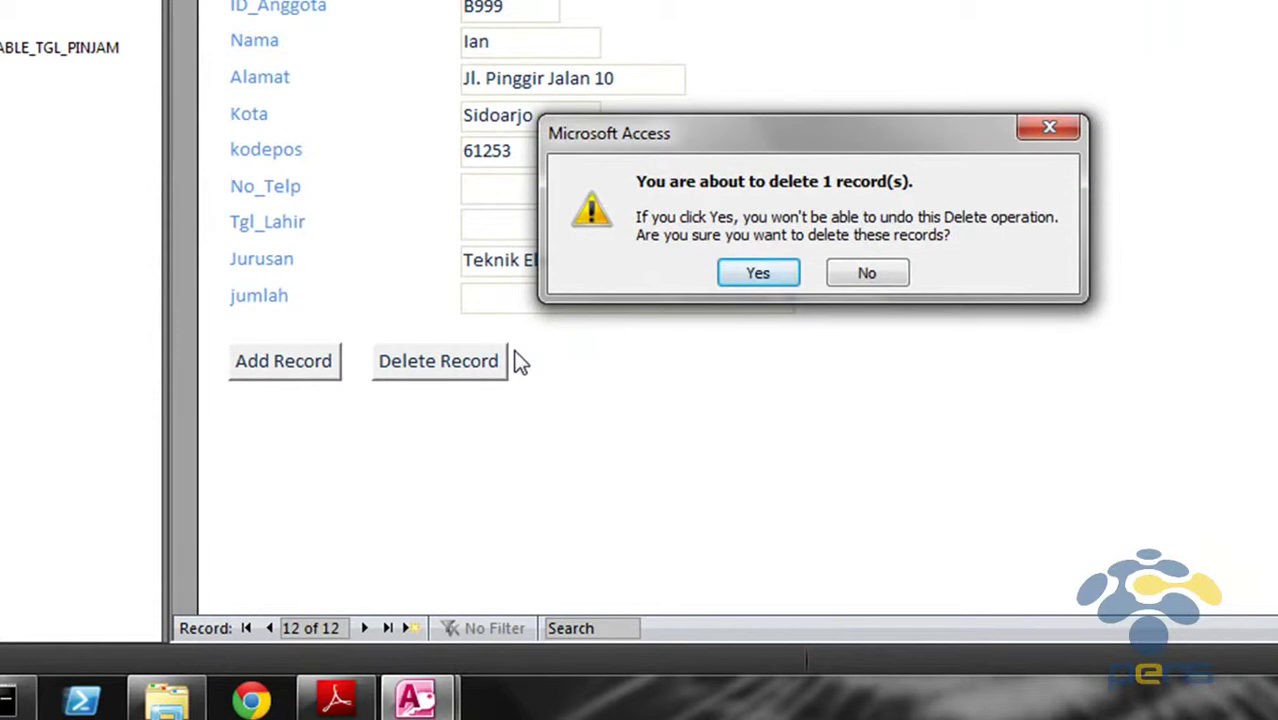